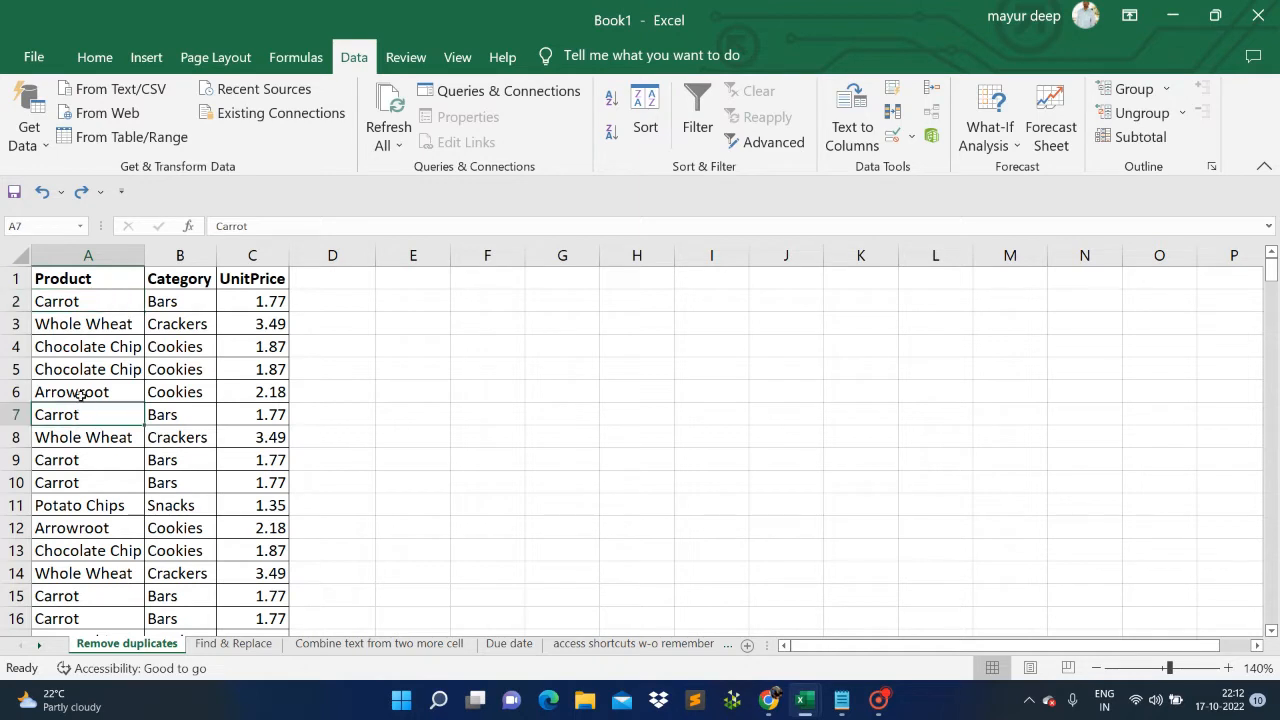
Step: Examine the Product, Category and UnitPrice records for repeated entries, down to the last row of the table
click(80, 394)
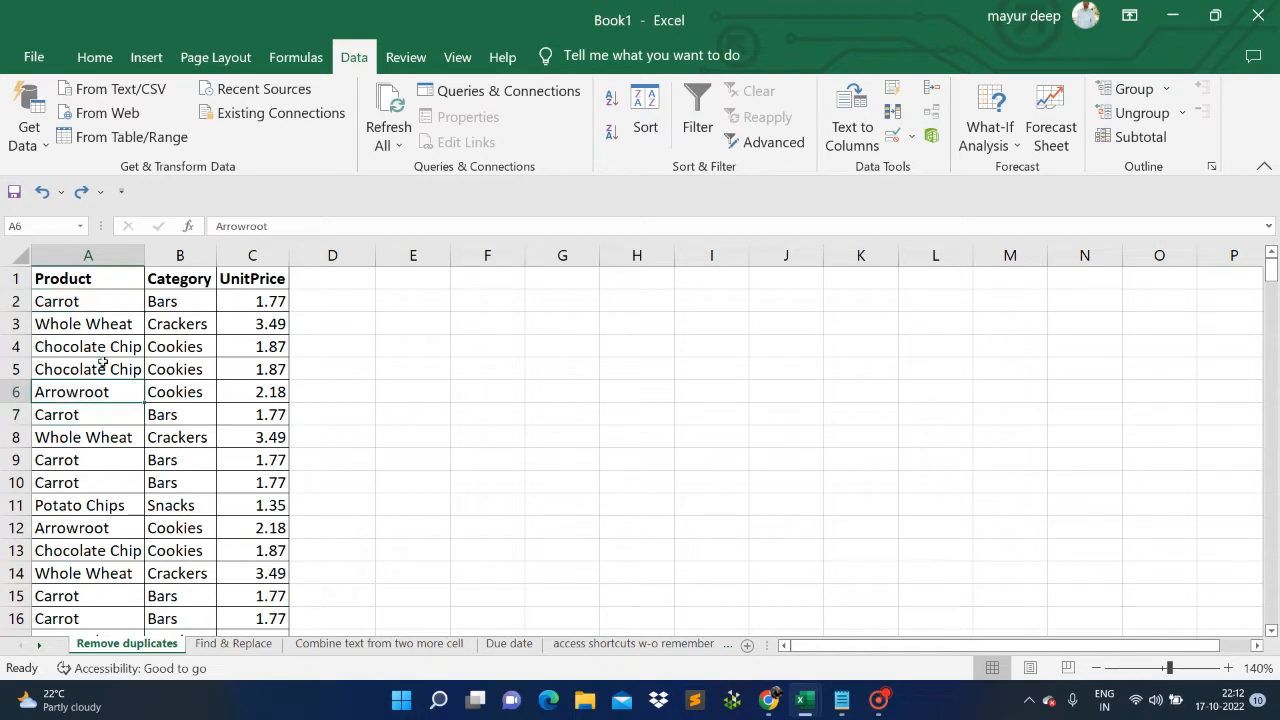
click(175, 301)
click(273, 299)
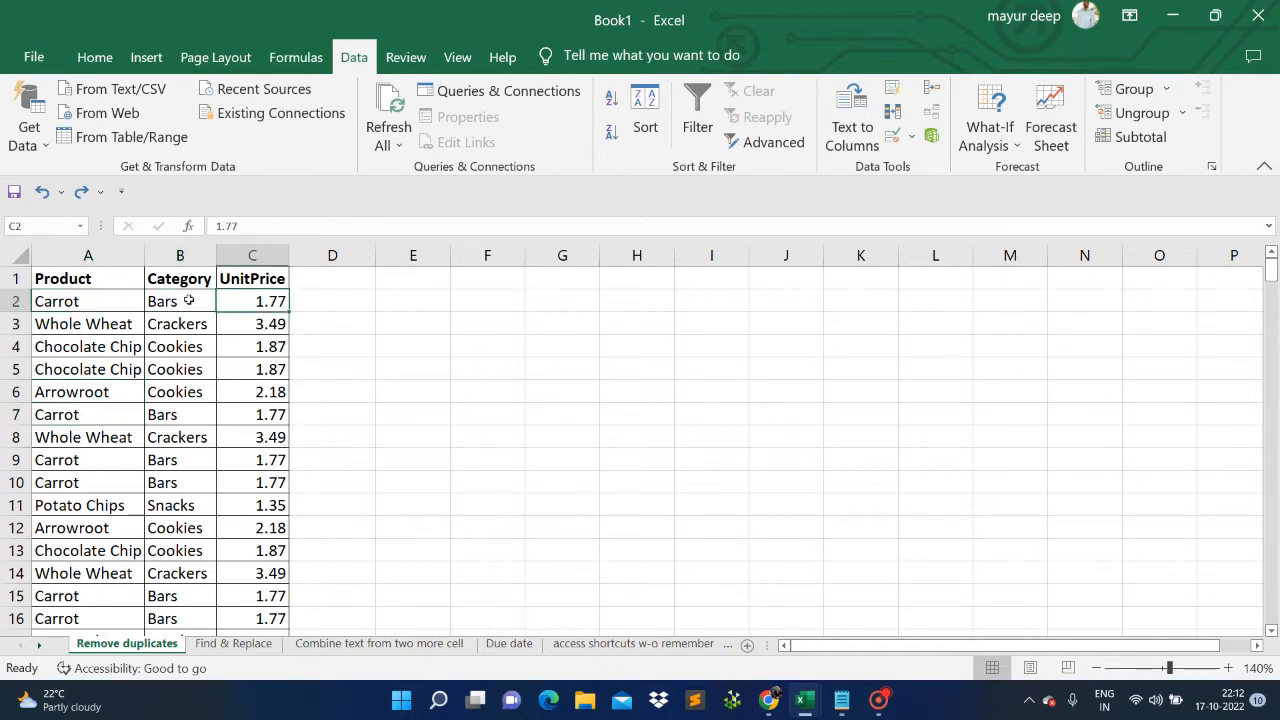
click(83, 304)
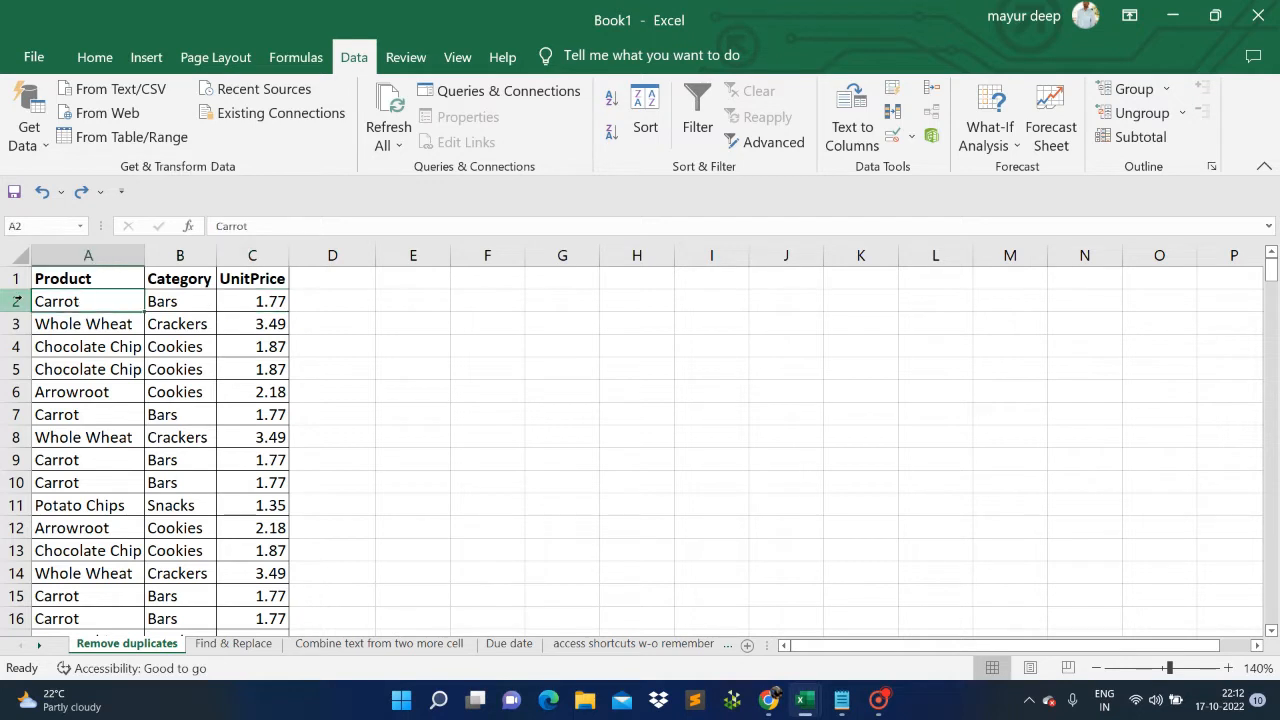
click(90, 372)
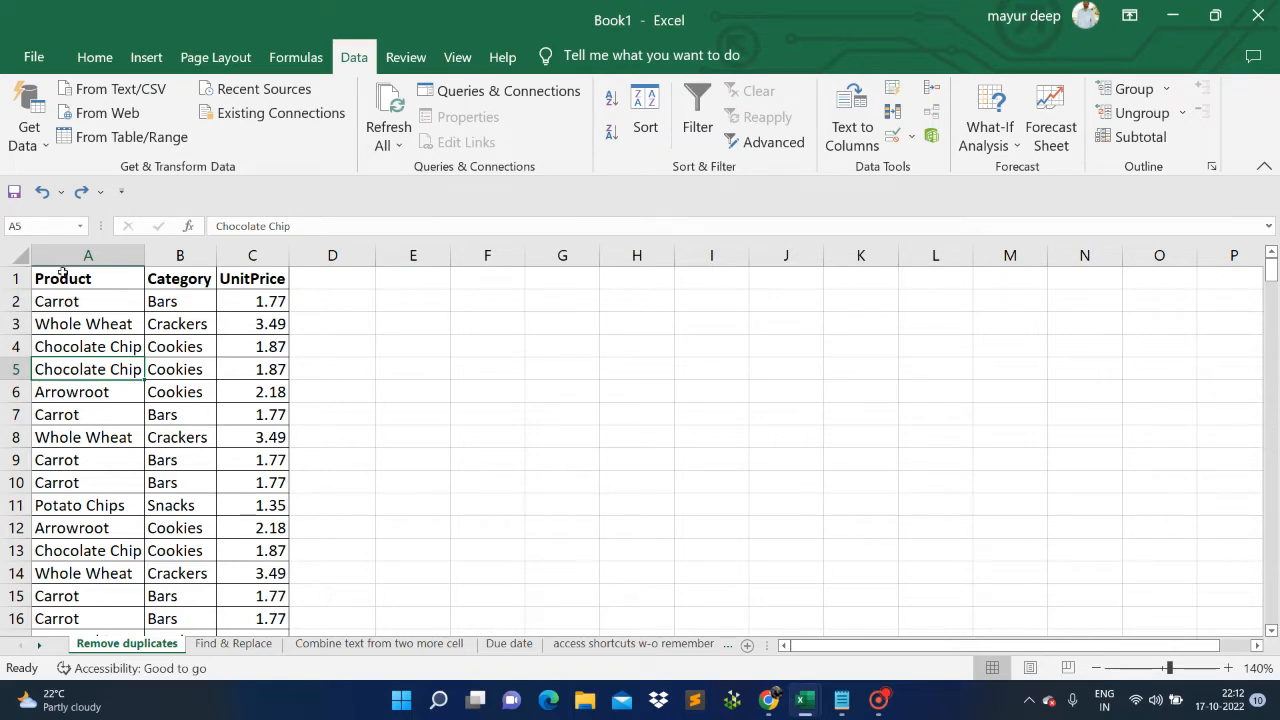
drag(62, 276, 254, 527)
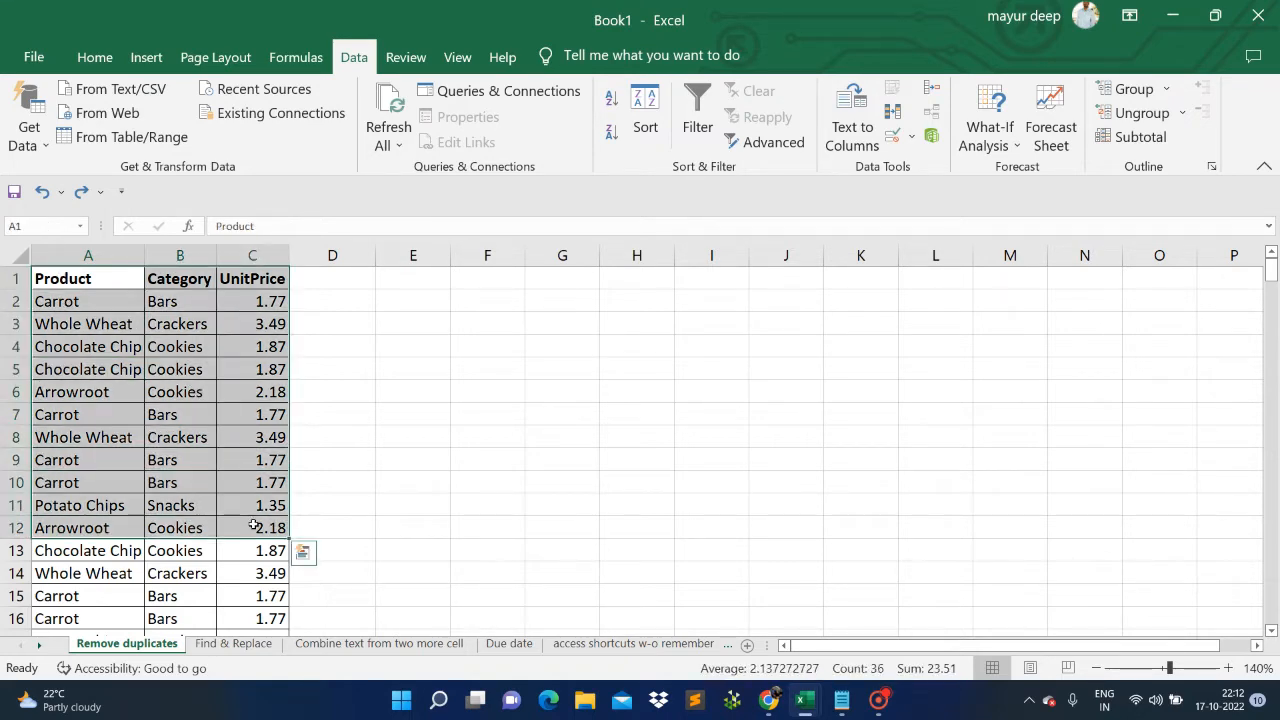
scroll(245, 535, down, 4)
scroll(226, 543, up, 4)
click(120, 304)
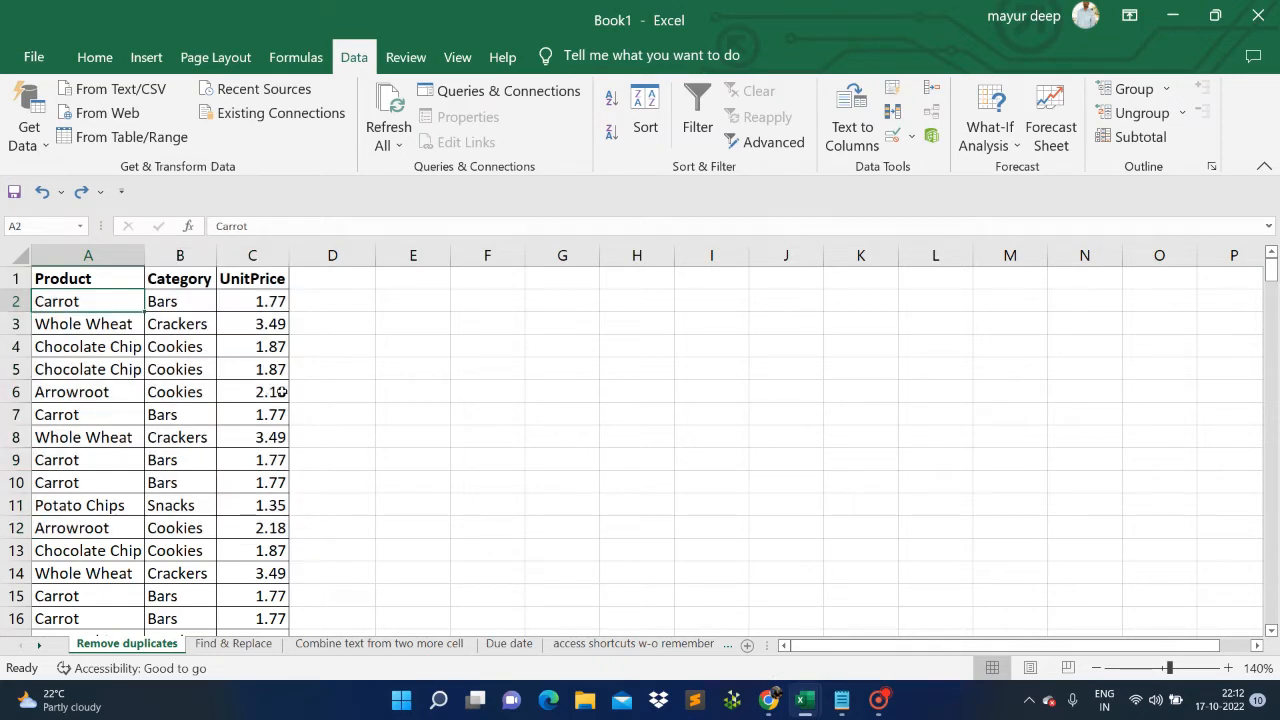
key(ctrl+shift+Down)
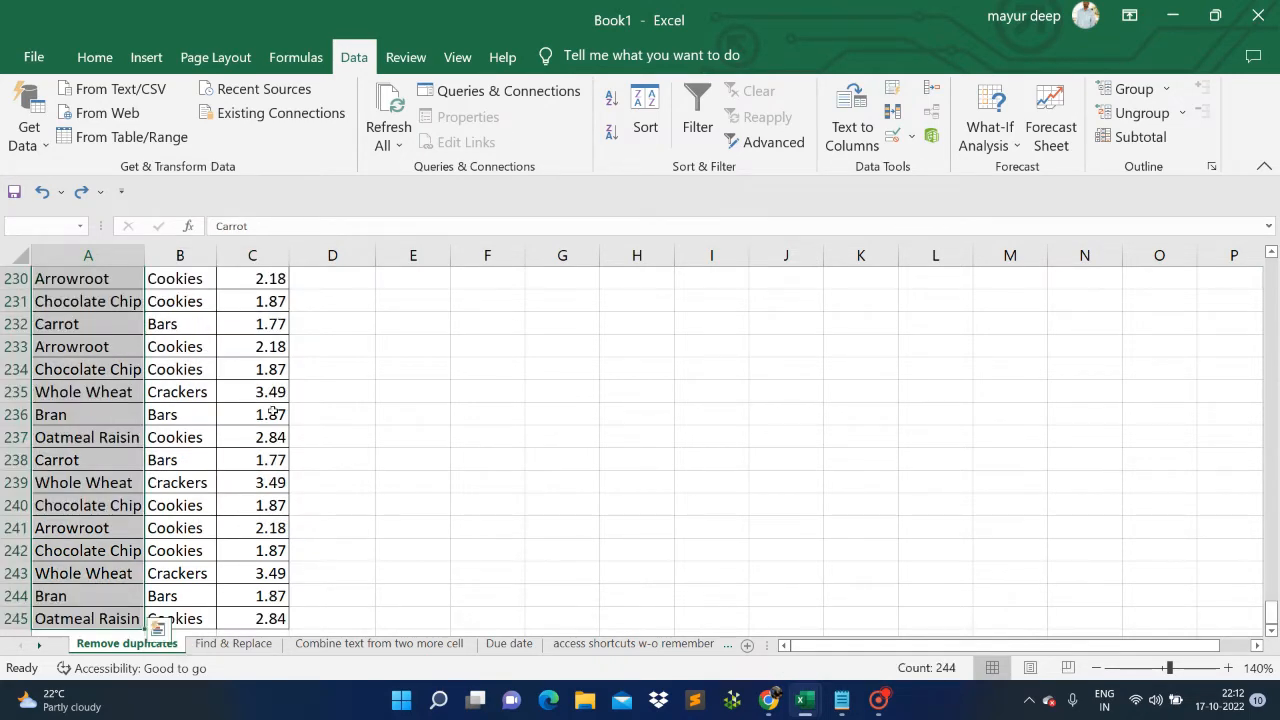
key(ctrl+Home)
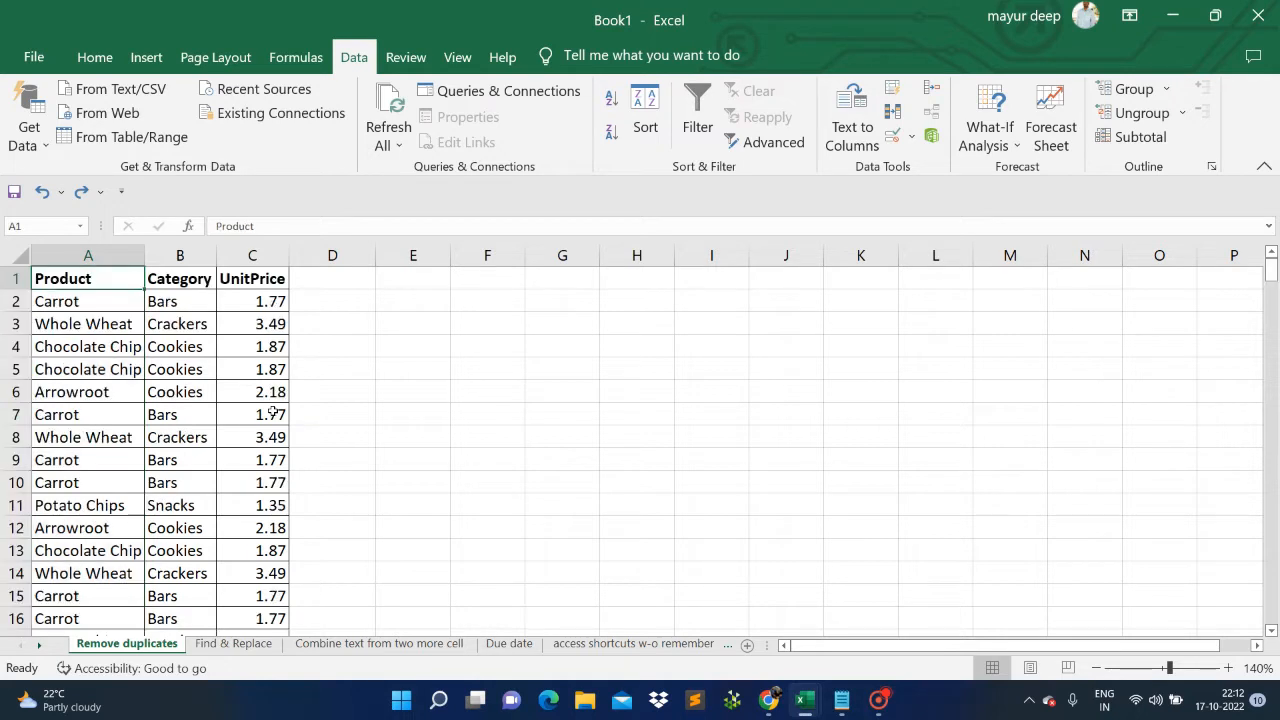
key(Down)
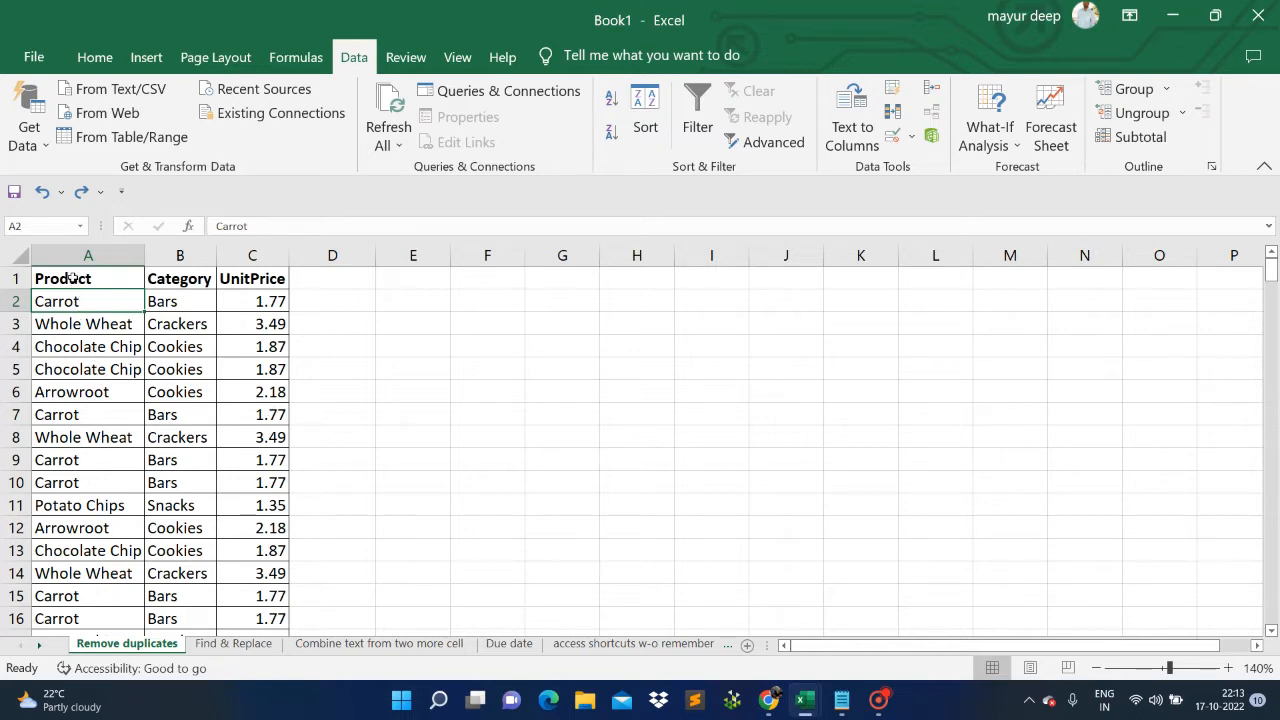
Step: Select the whole product table including its headers, start Remove Duplicates on it and clear all column choices
drag(70, 278, 248, 427)
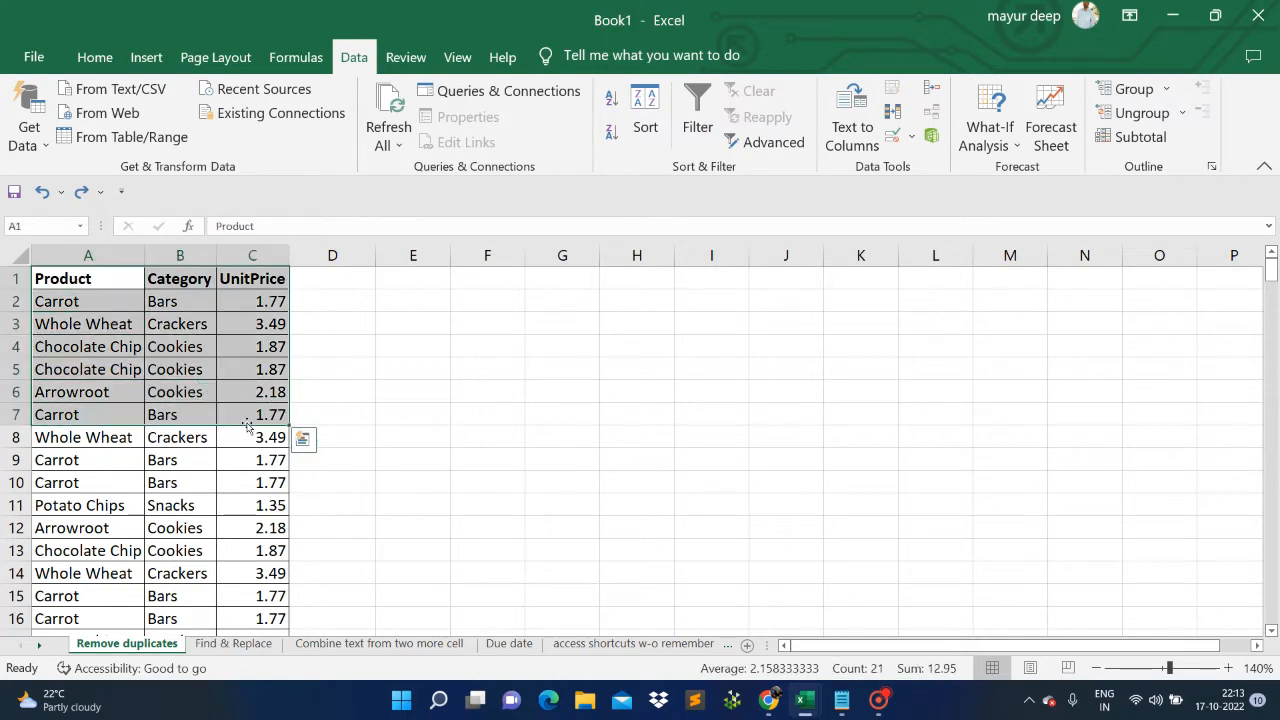
key(ctrl+shift+Down)
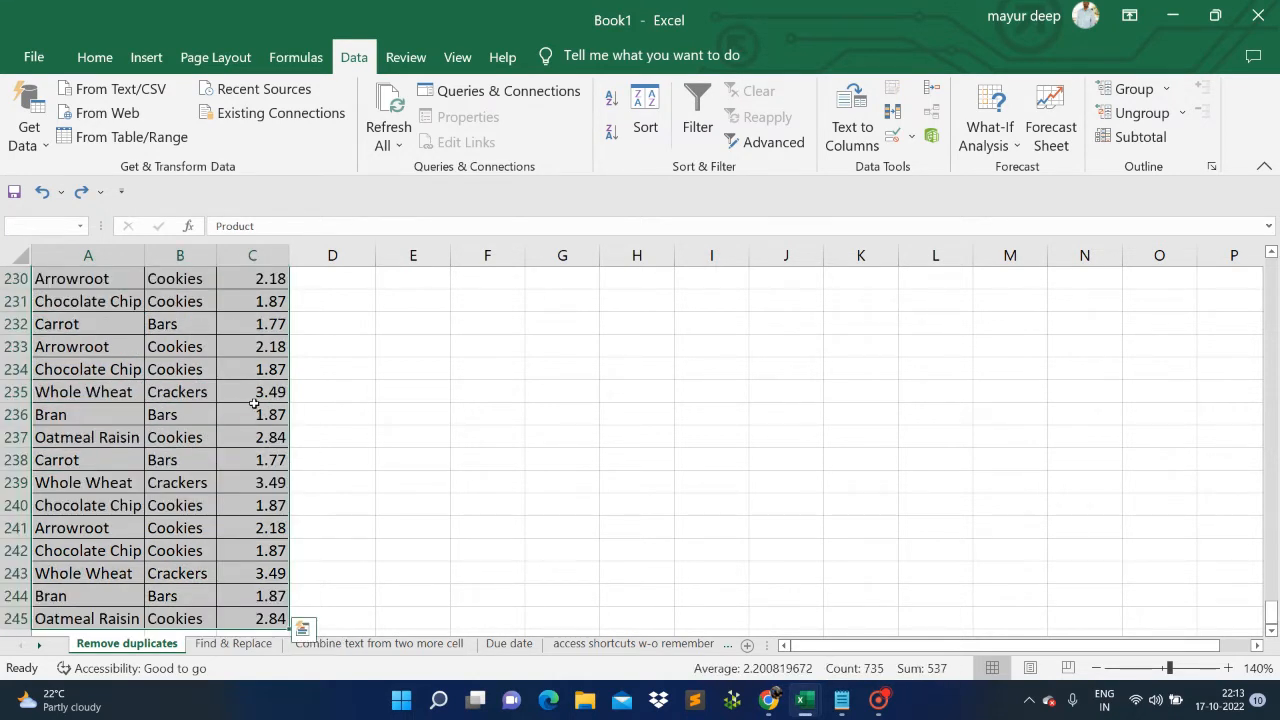
click(95, 57)
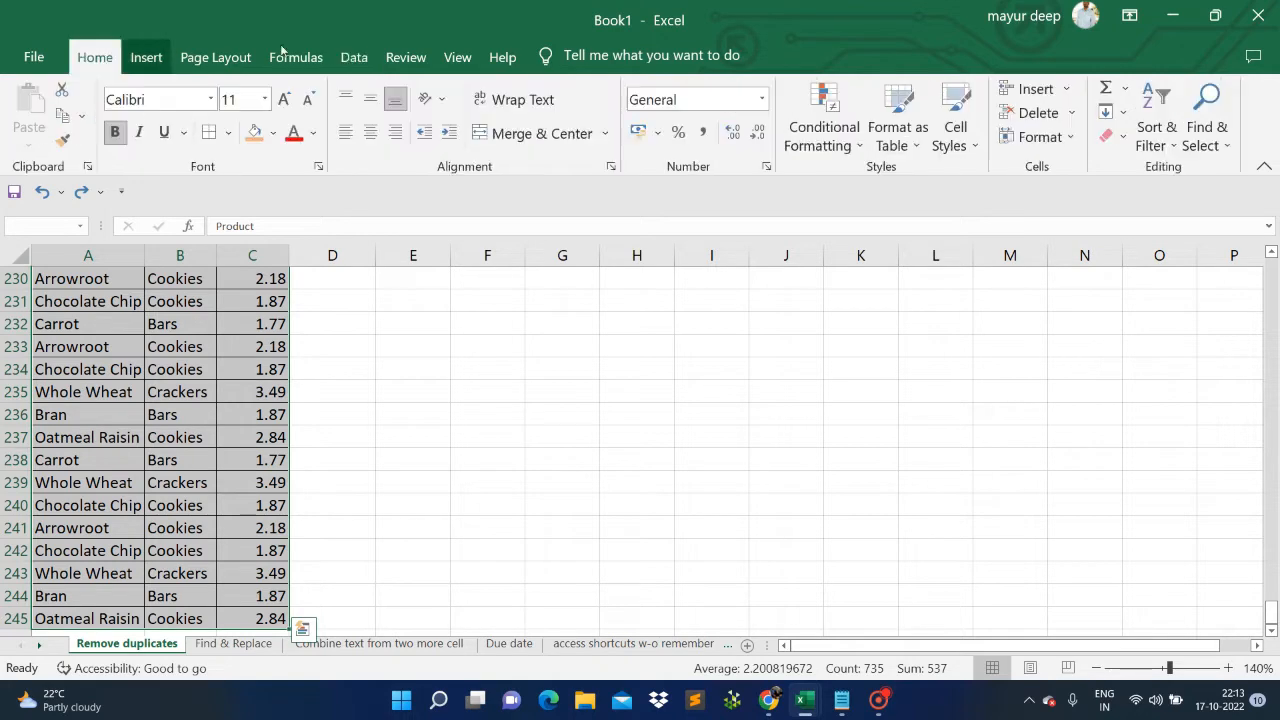
click(354, 60)
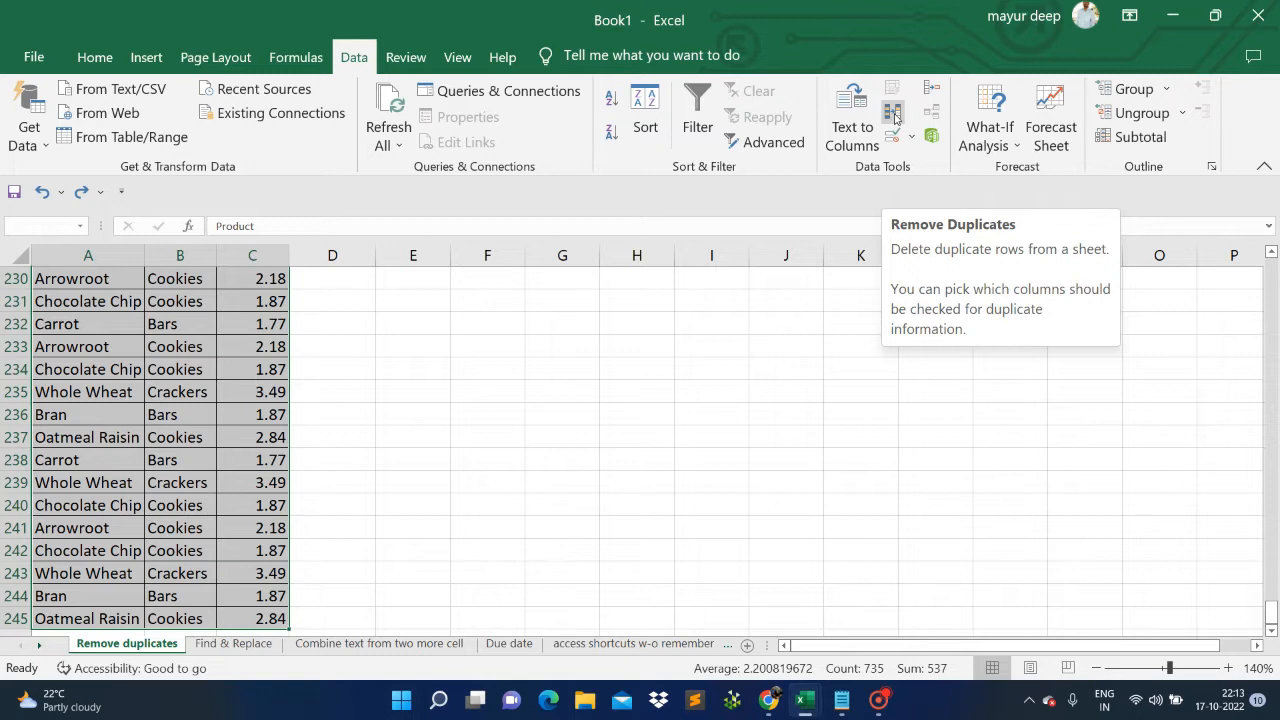
click(893, 114)
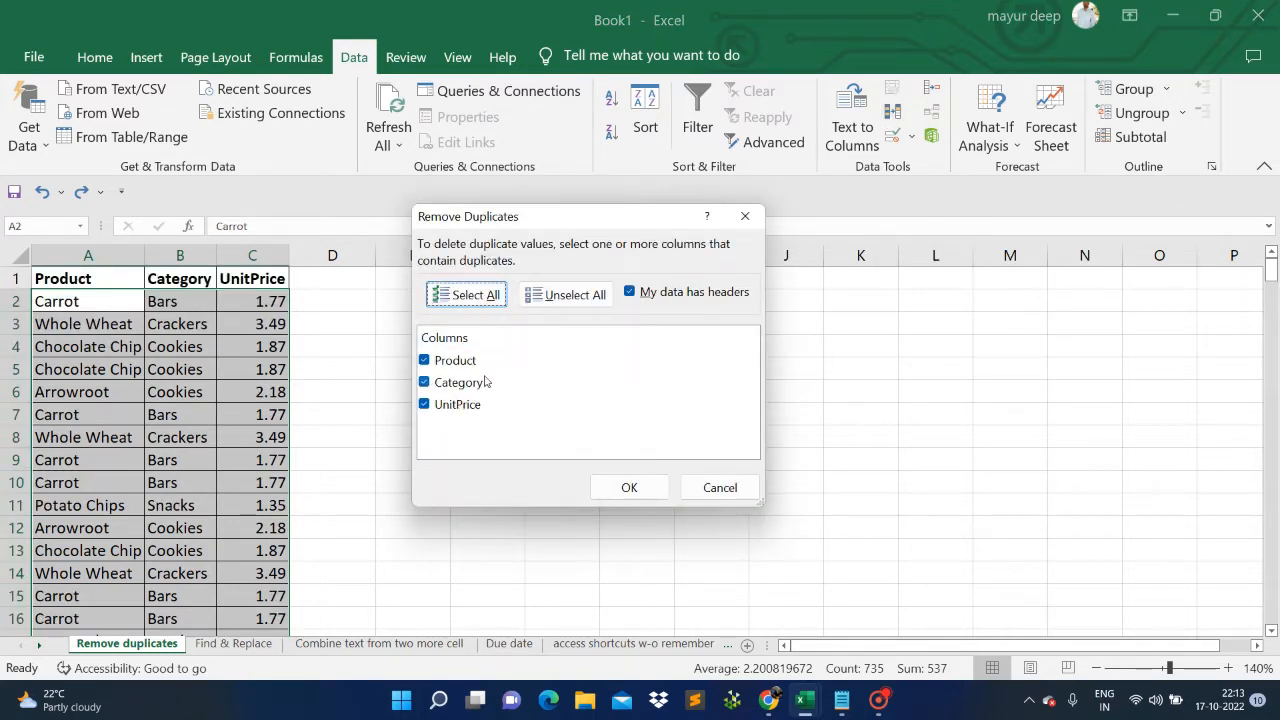
click(574, 300)
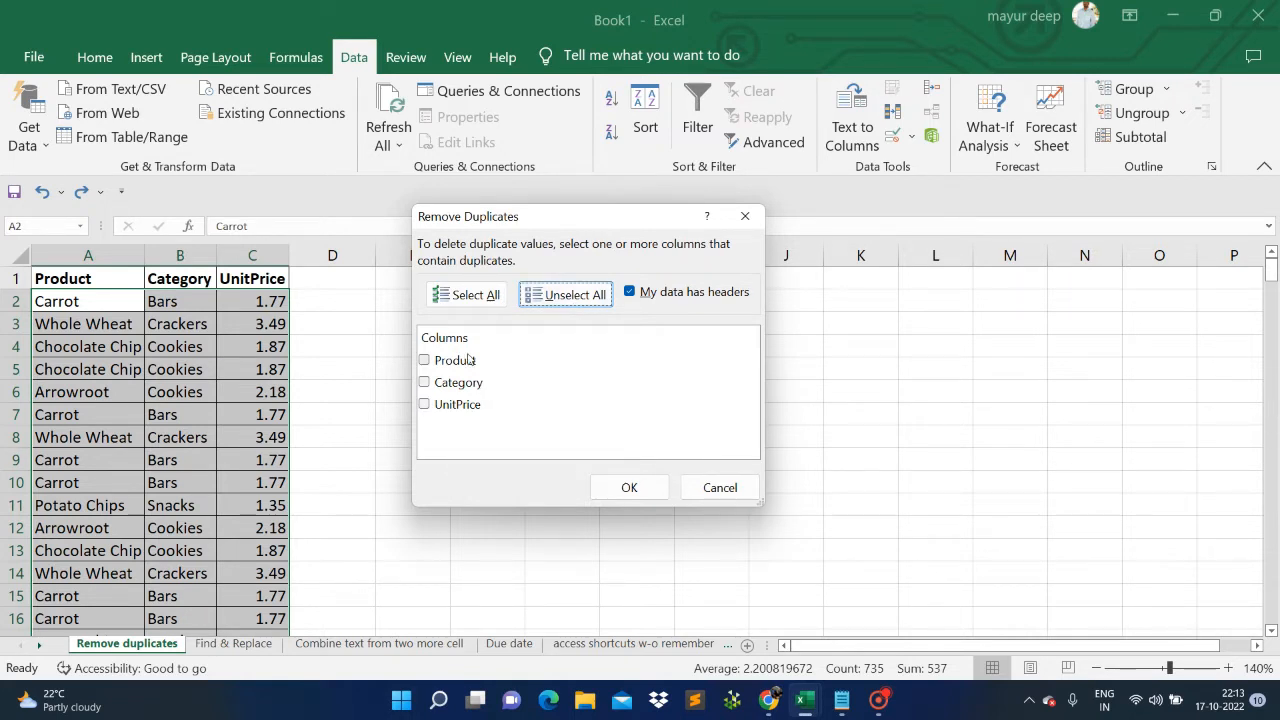
click(424, 362)
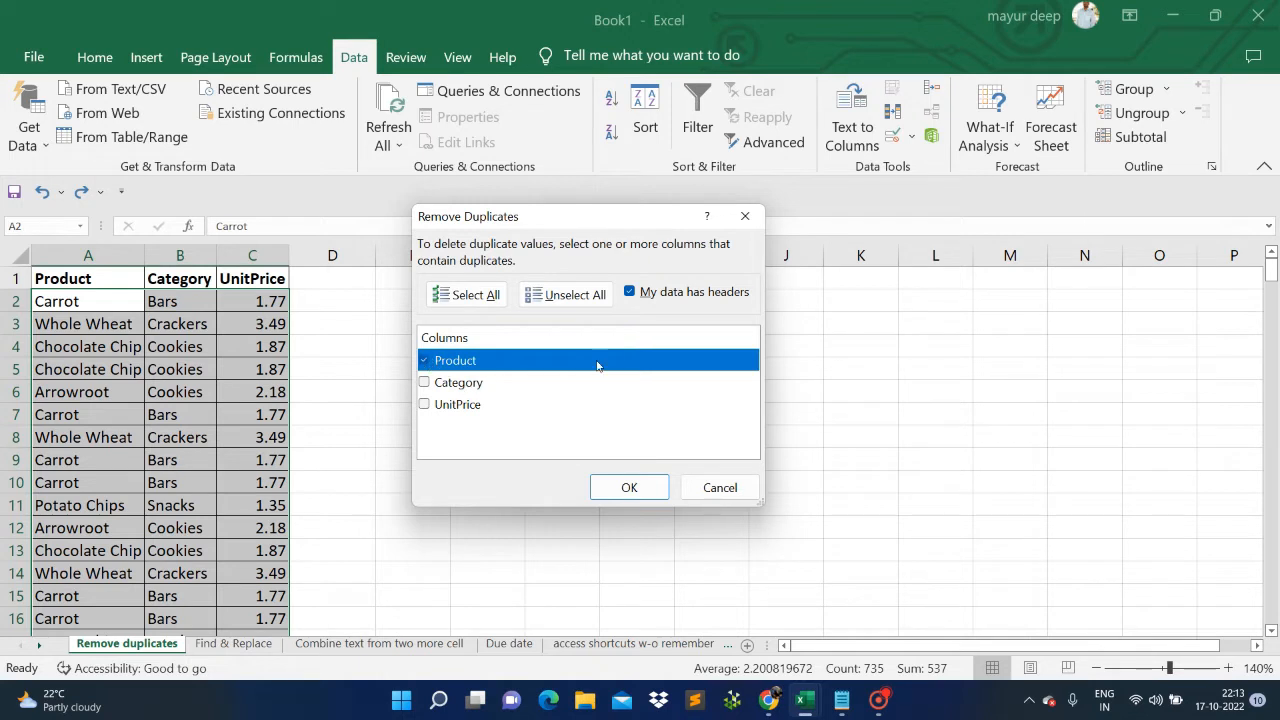
click(424, 360)
click(424, 383)
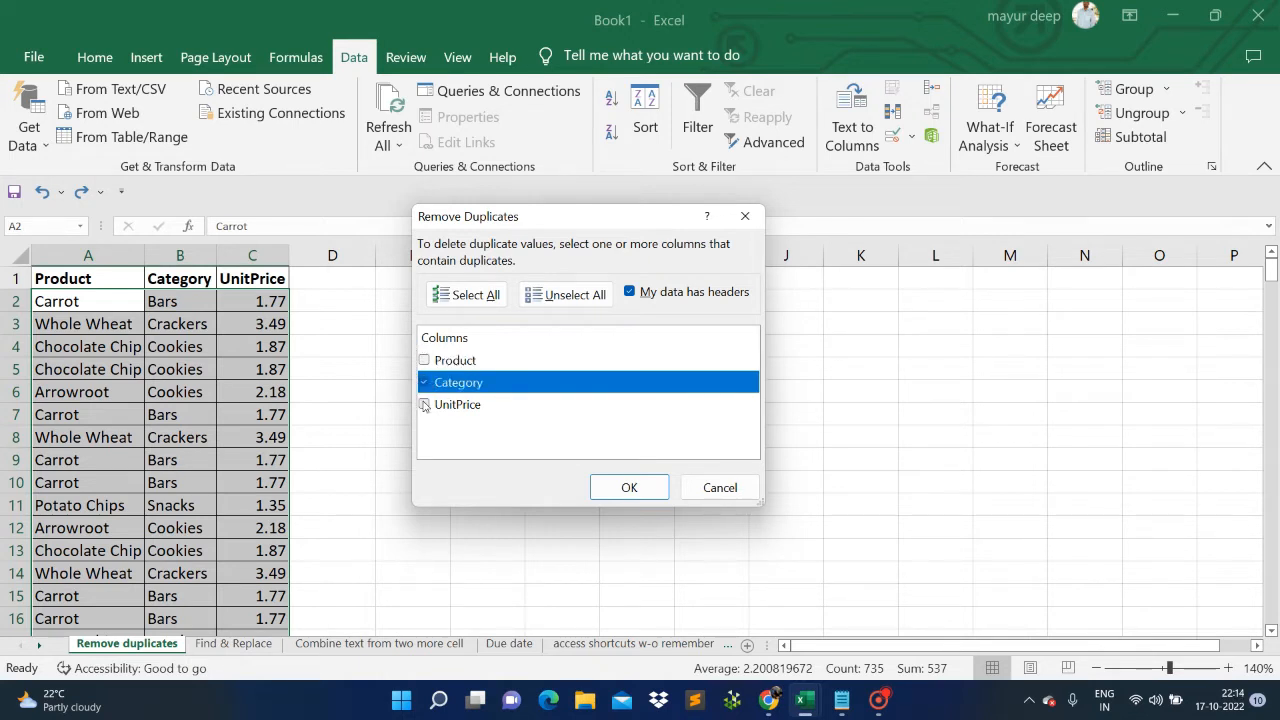
click(424, 405)
click(424, 383)
click(424, 405)
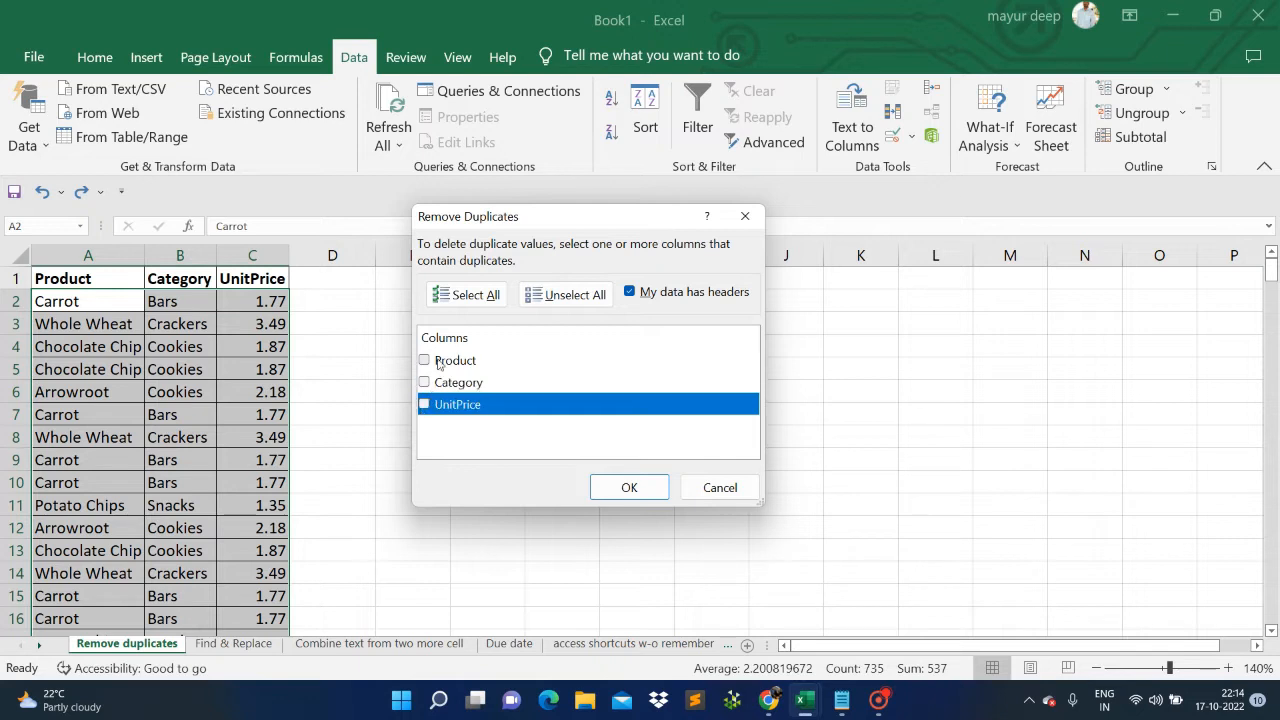
Step: Remove the duplicate rows based on the Product column only, and select the remaining product names in A2:A10
click(424, 360)
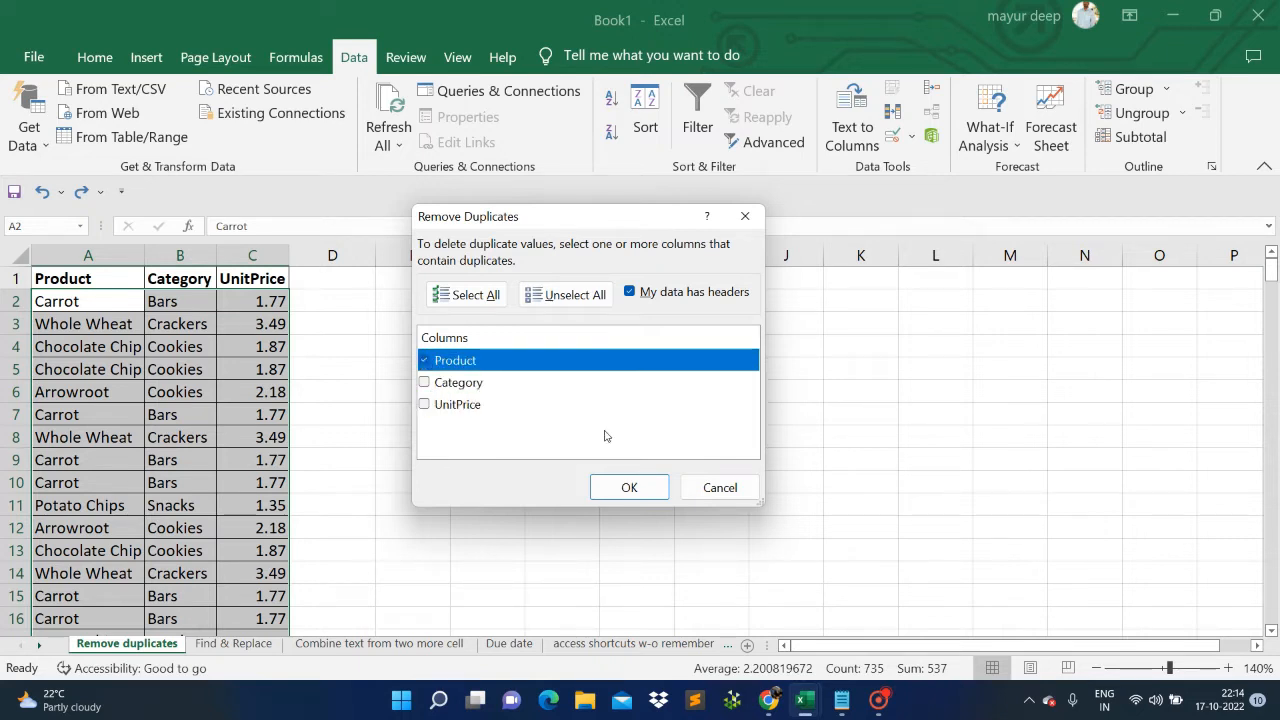
click(618, 497)
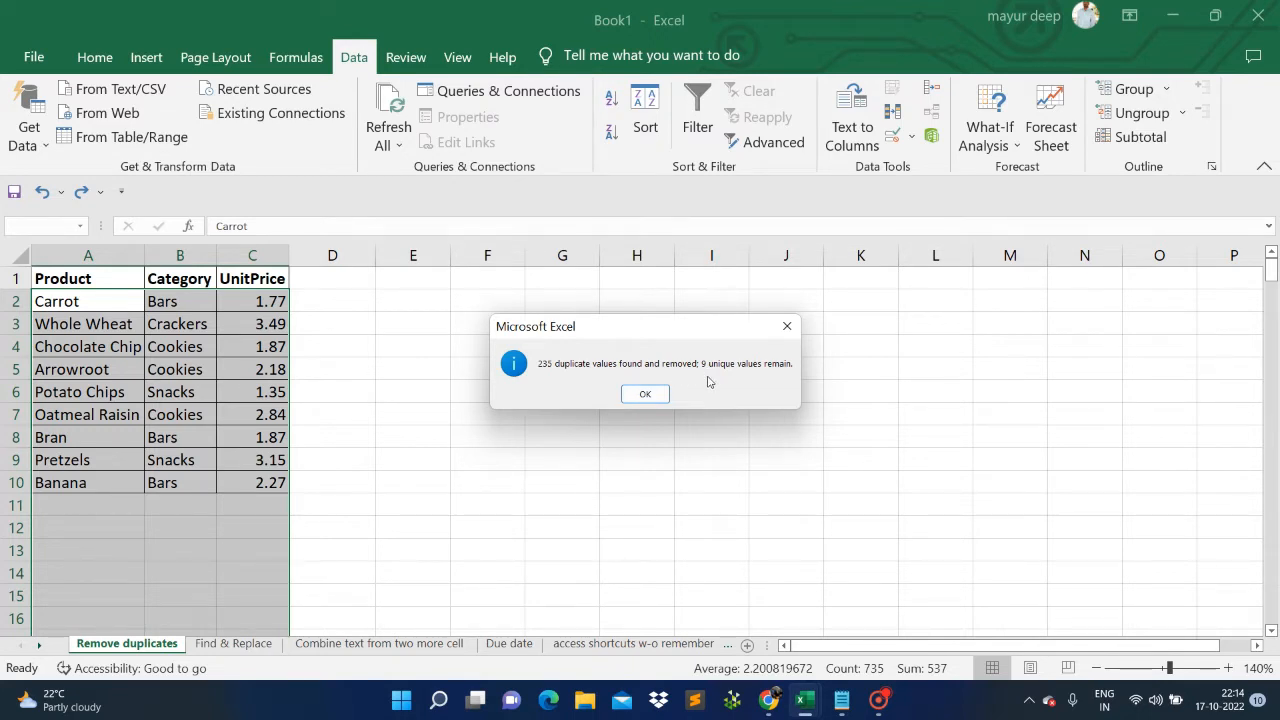
click(644, 394)
click(185, 318)
drag(104, 296, 119, 480)
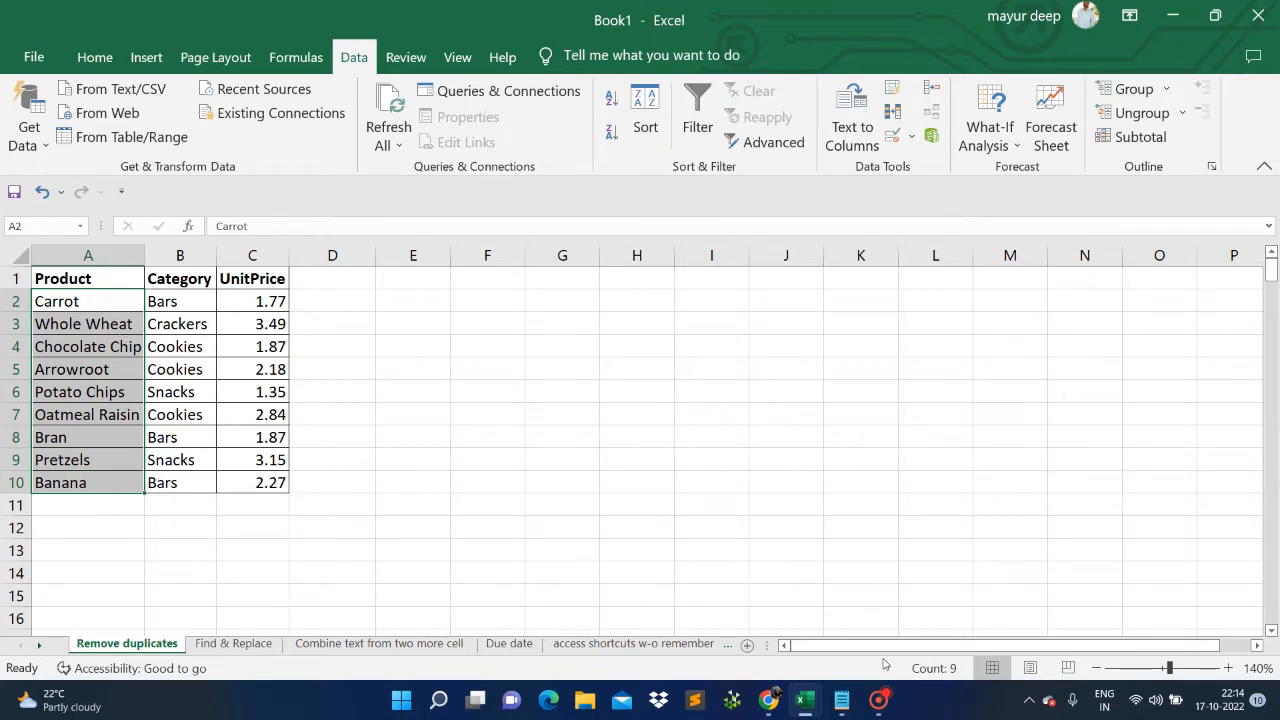
click(885, 699)
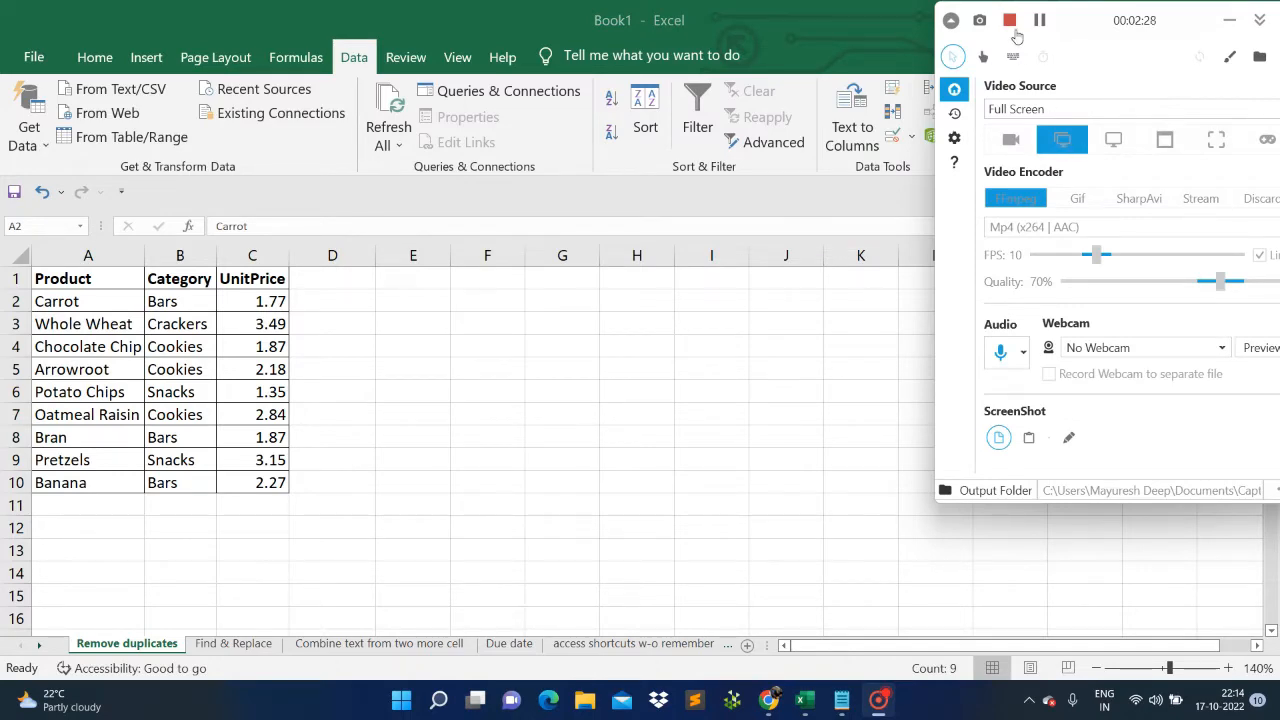
click(1014, 33)
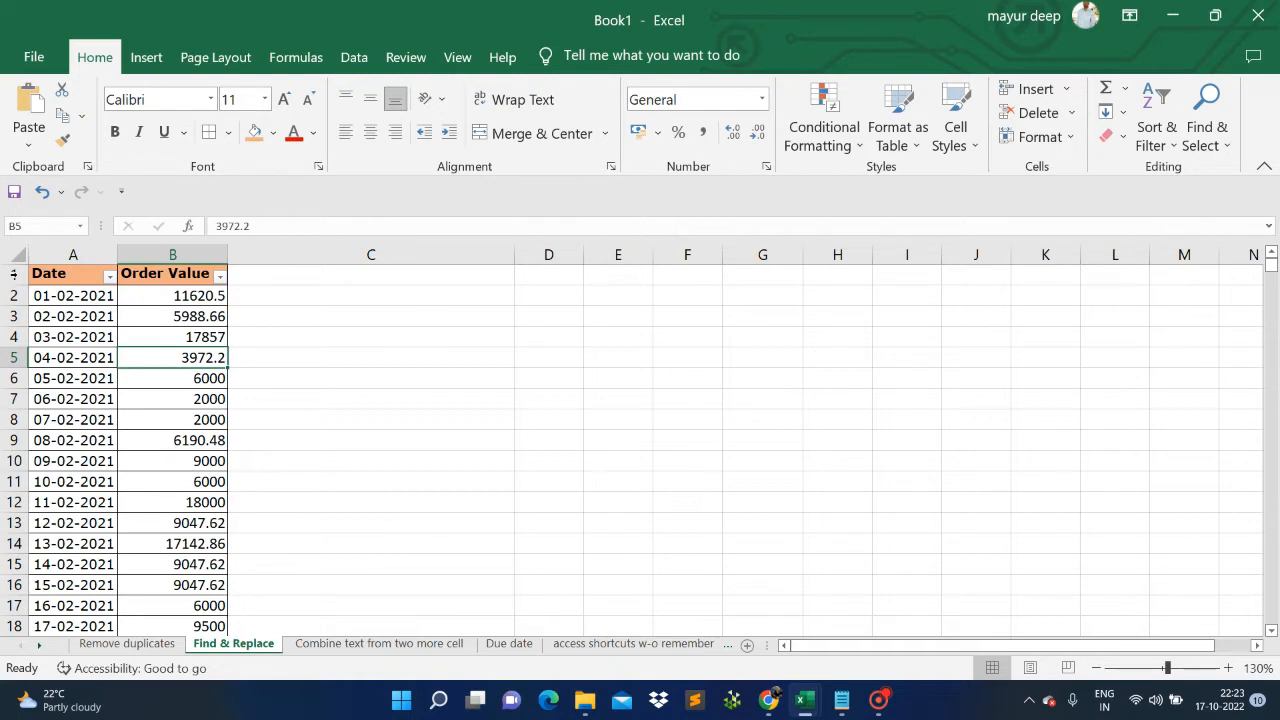
Step: Examine the extent of the Date and Order Value data on the Find & Replace sheet, down to its last row
click(19, 255)
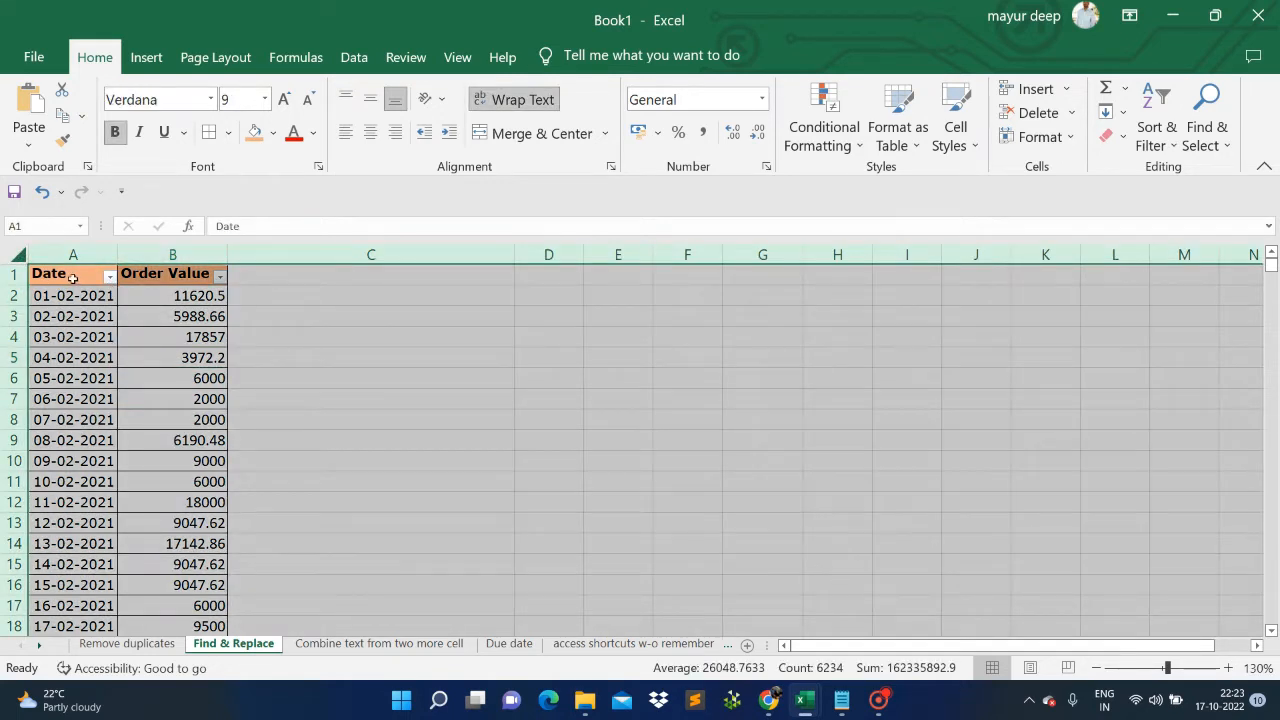
click(173, 254)
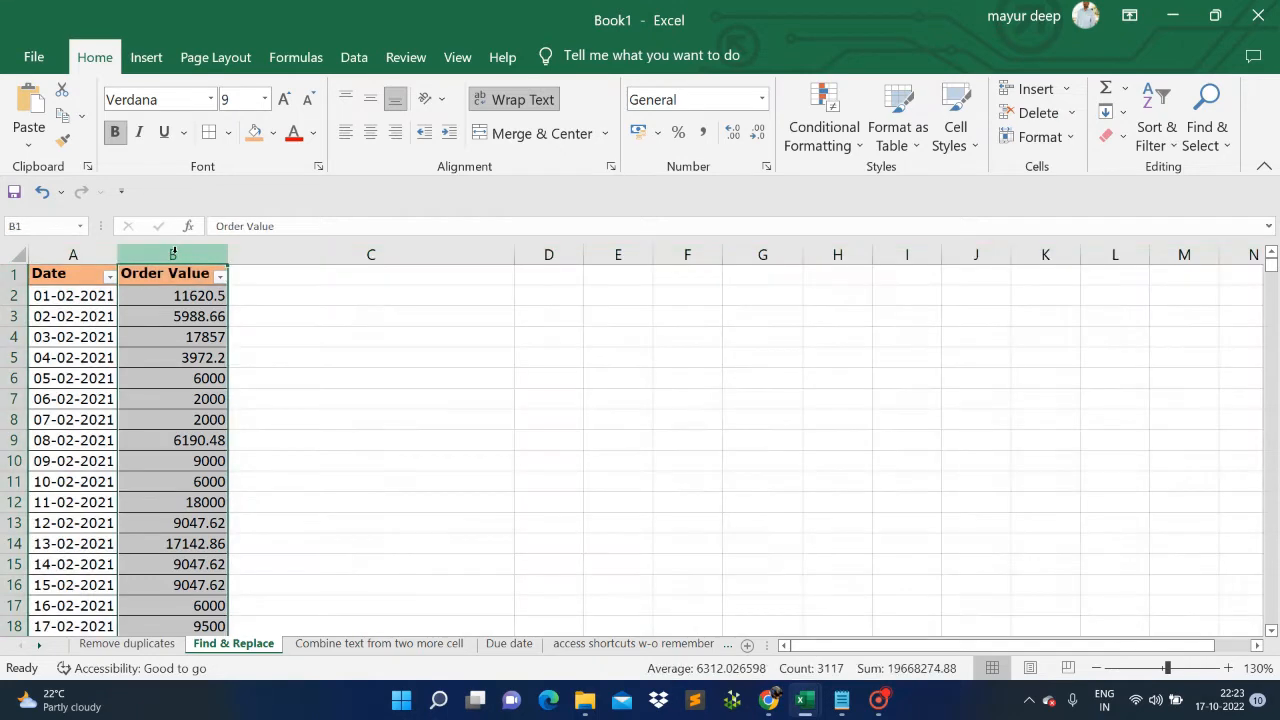
click(94, 302)
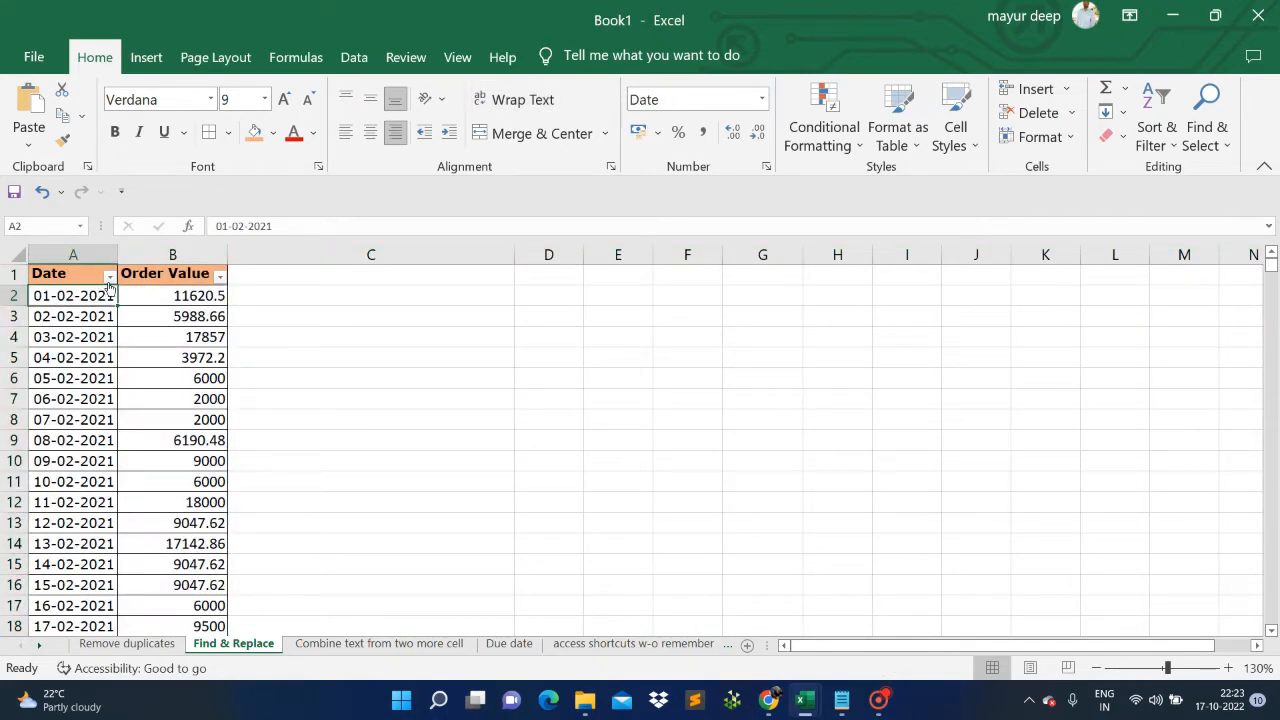
click(204, 296)
key(ctrl+shift+Down)
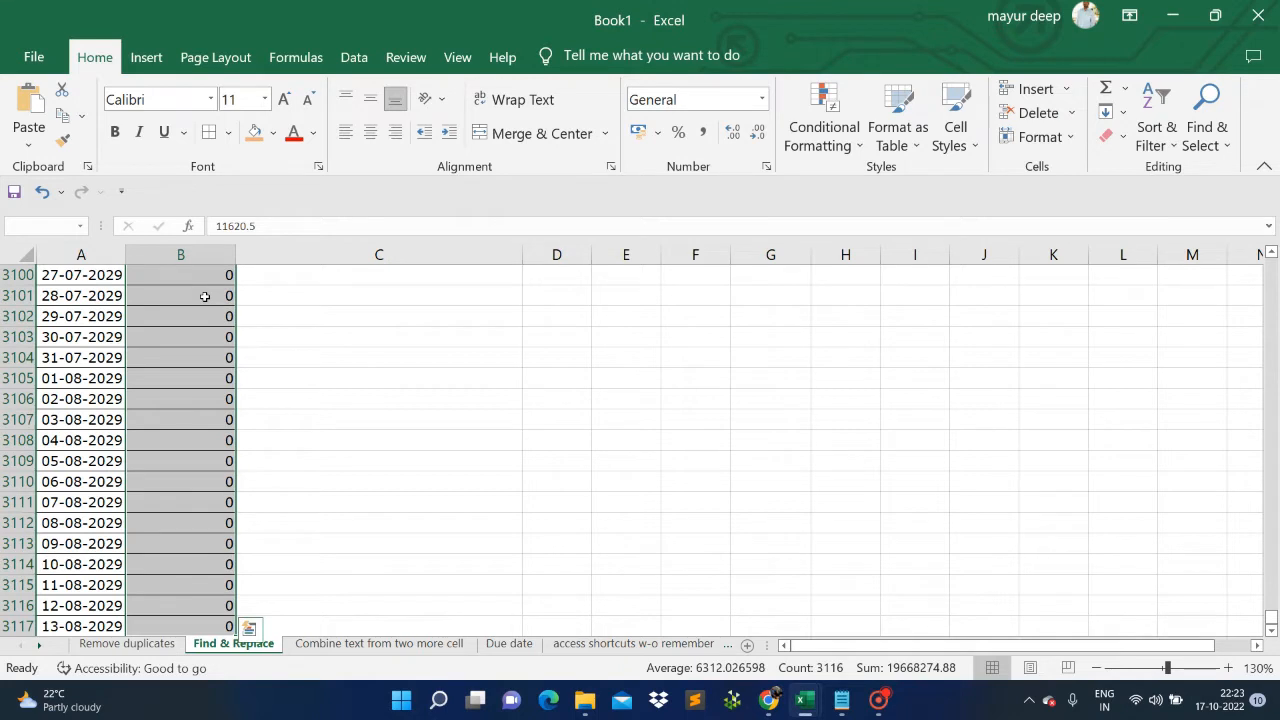
key(ctrl+Up)
Step: Go through the individual Order Value entries one by one, down to cell B15
key(Down)
key(Down)
key(Down)
key(Down)
key(Down)
key(Down)
key(Down)
key(Down)
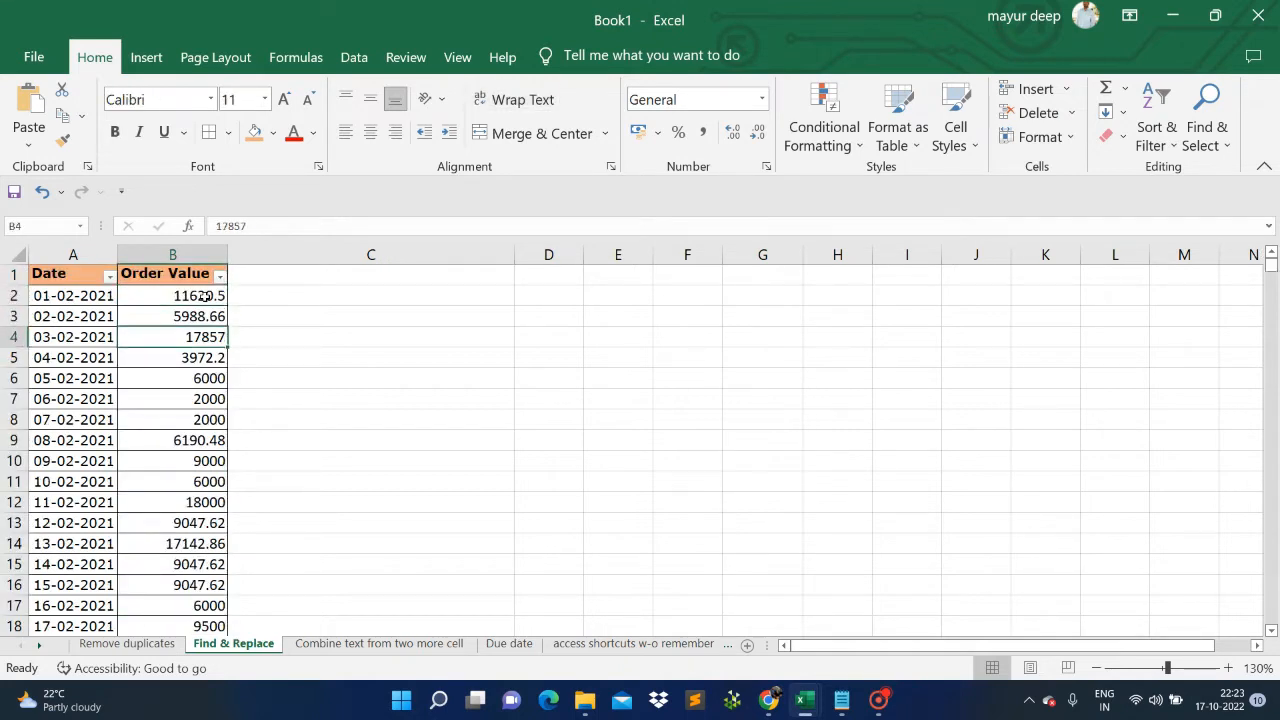
key(Left)
key(Right)
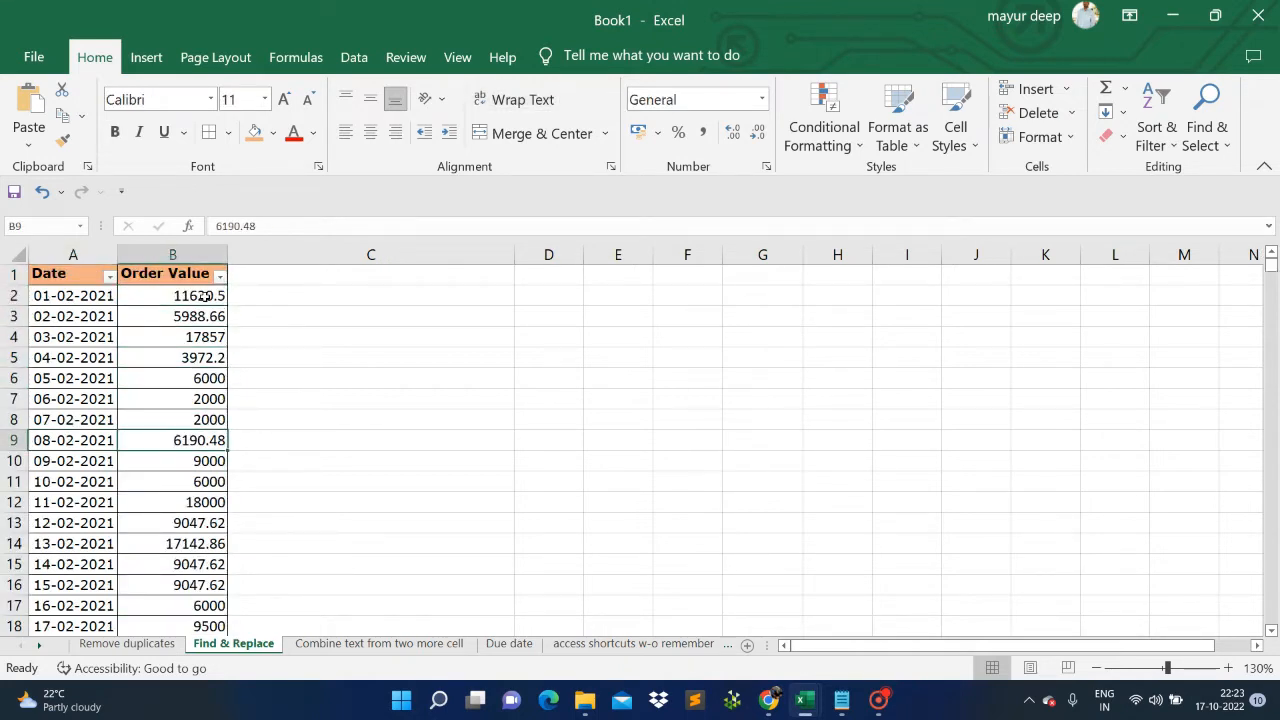
key(Down)
key(Down)
key(Down)
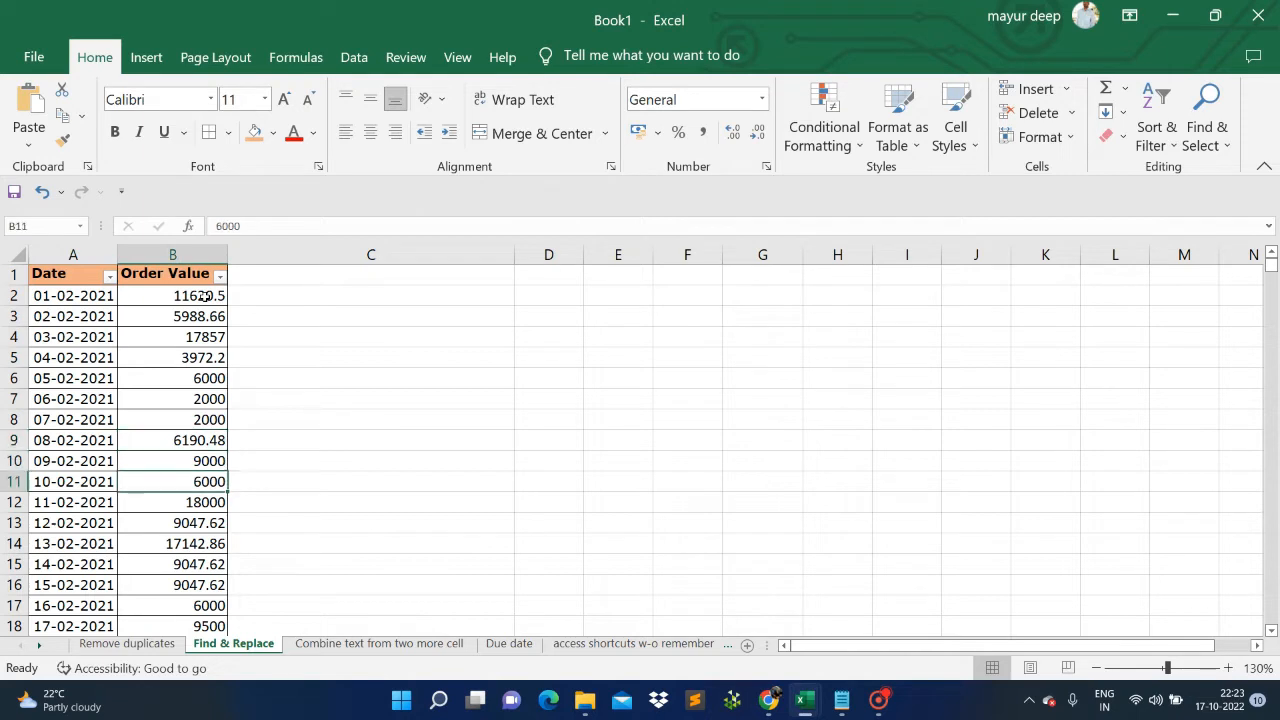
key(Up)
key(Down)
key(Down)
key(Down)
key(Down)
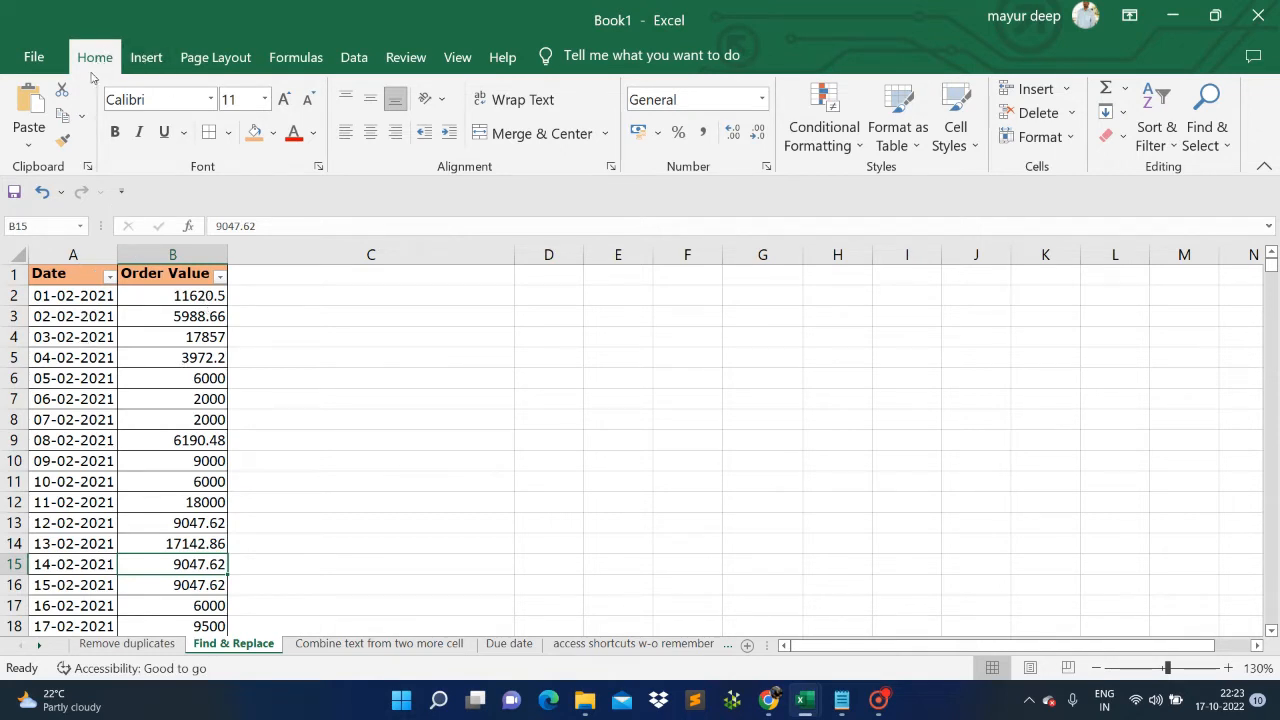
Step: Search the Find & Replace sheet for the next occurrence of 2000
click(1226, 146)
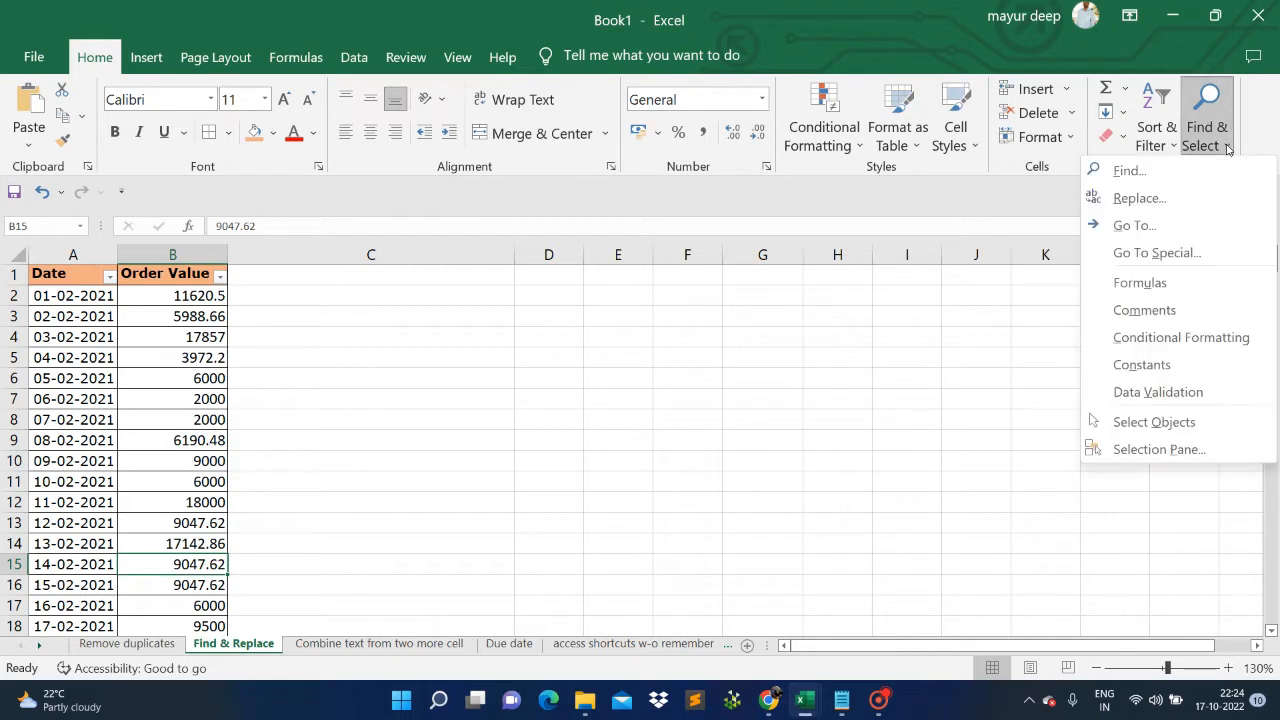
click(1148, 186)
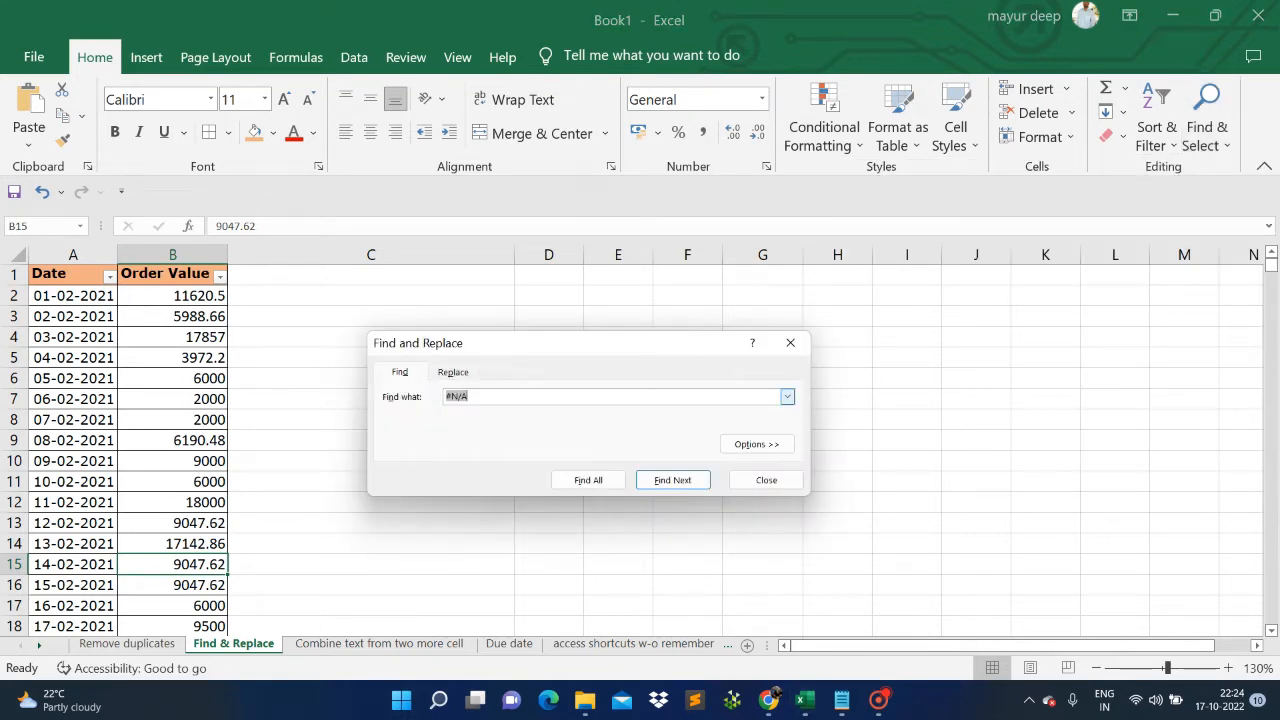
key(BackSpace)
text(2000)
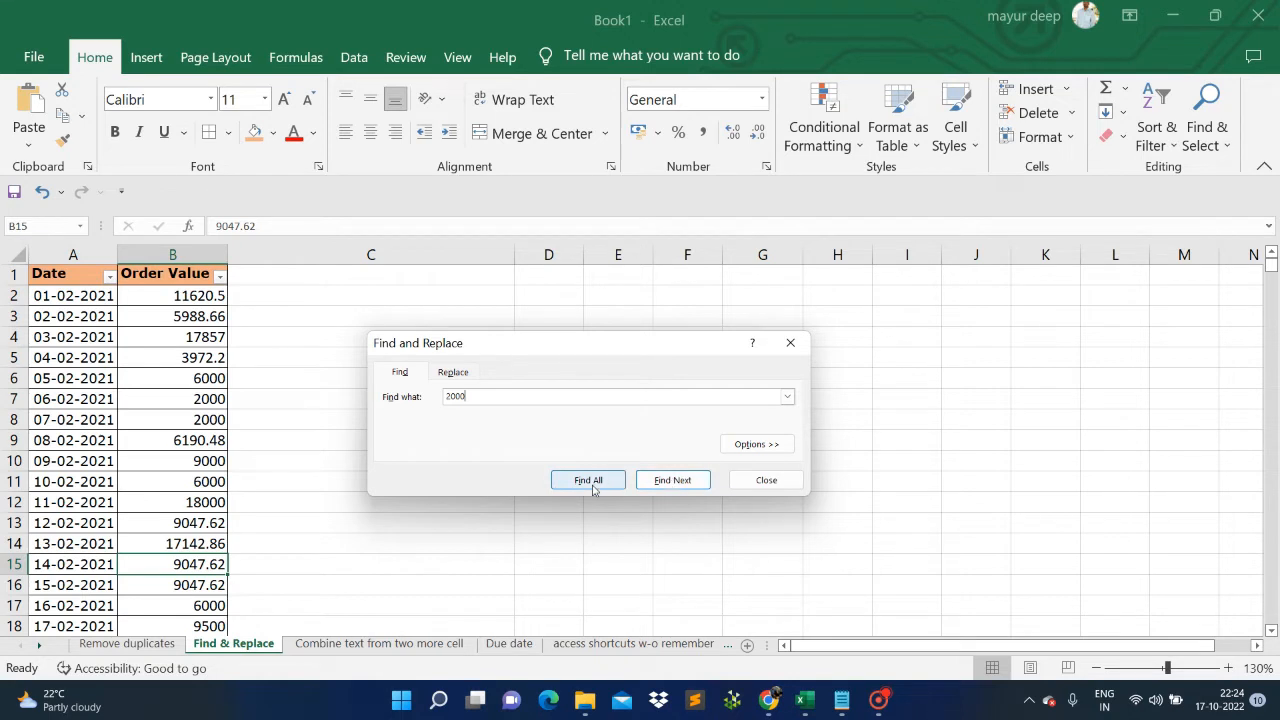
click(668, 480)
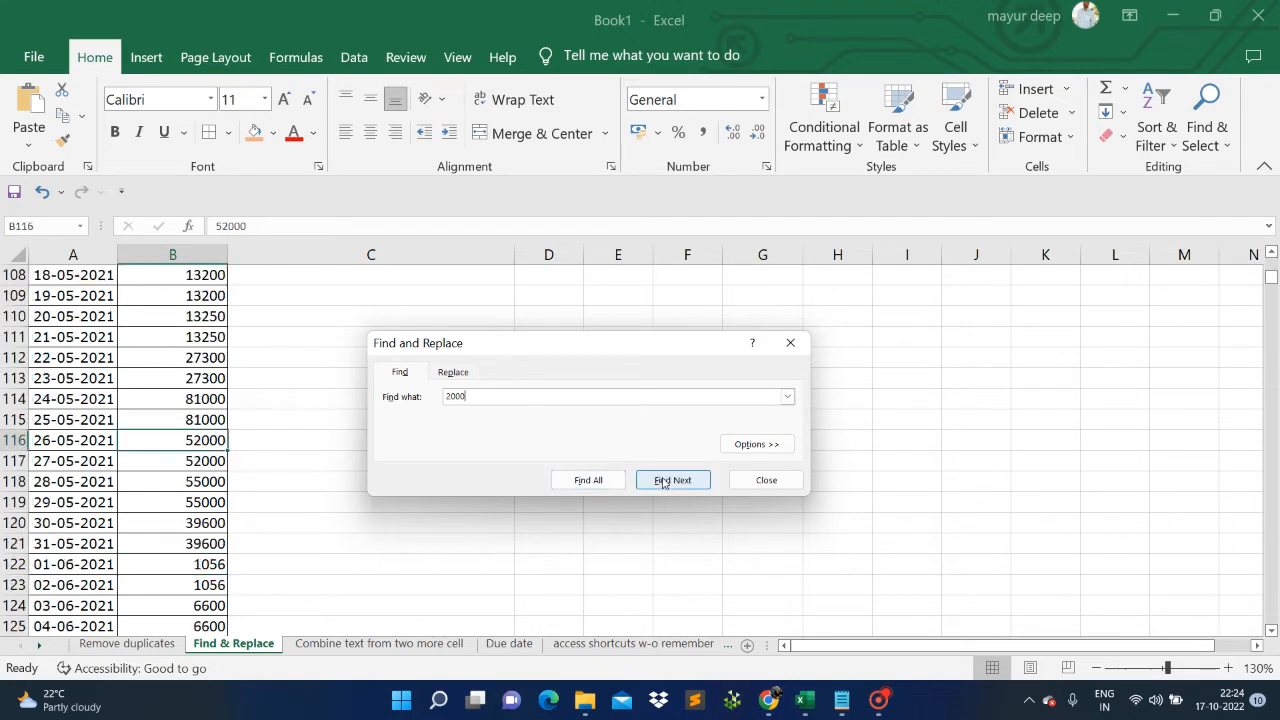
Step: List every cell on the Find & Replace sheet that contains 2000 and review the matches
click(586, 480)
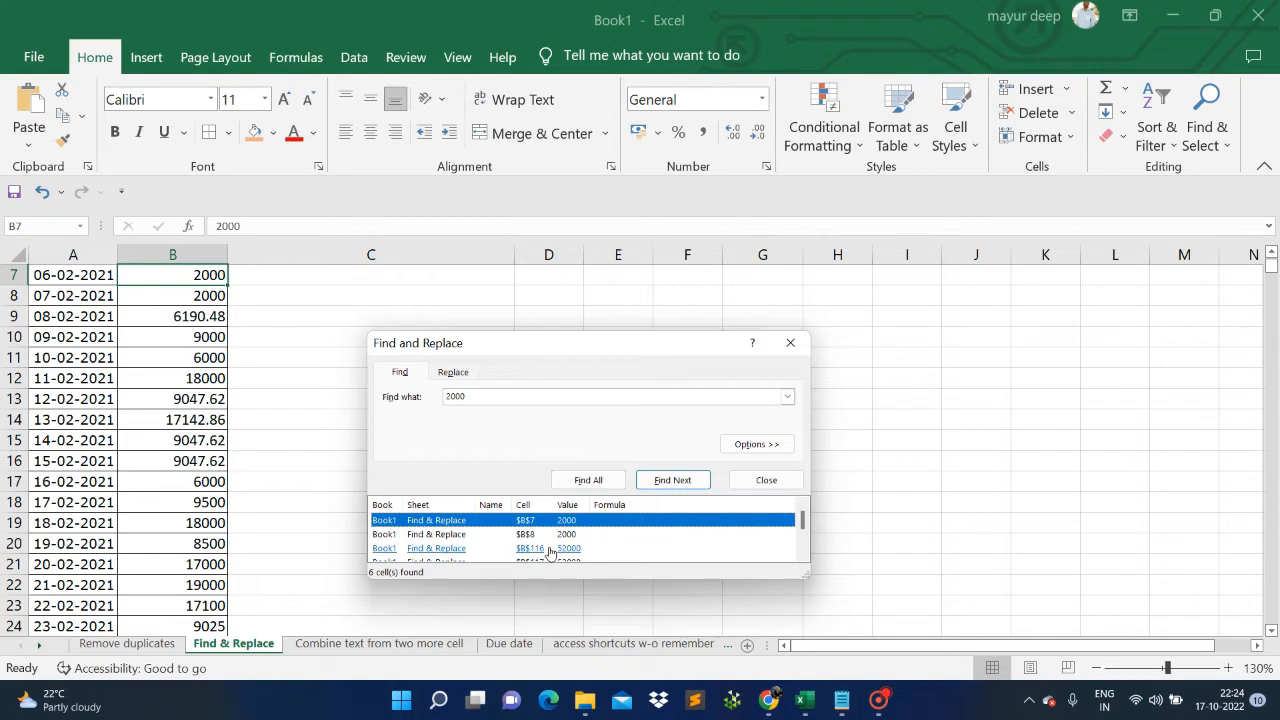
scroll(550, 552, down, 3)
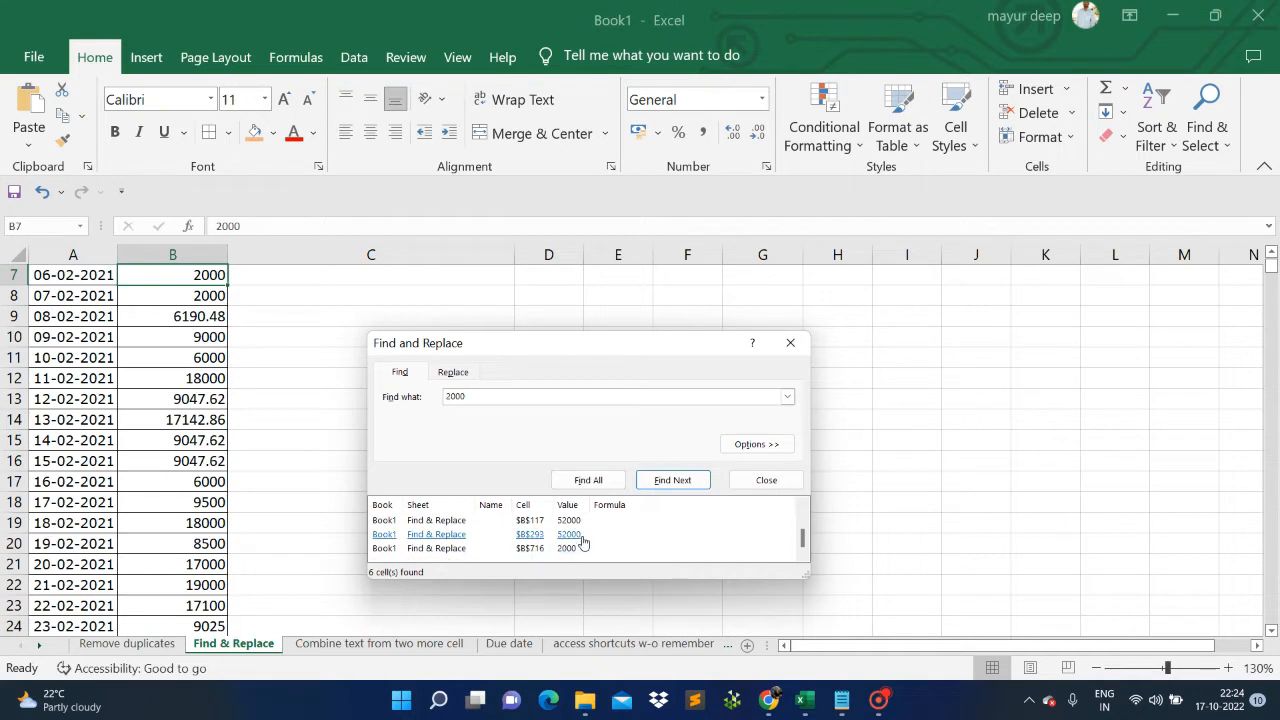
scroll(570, 545, up, 1)
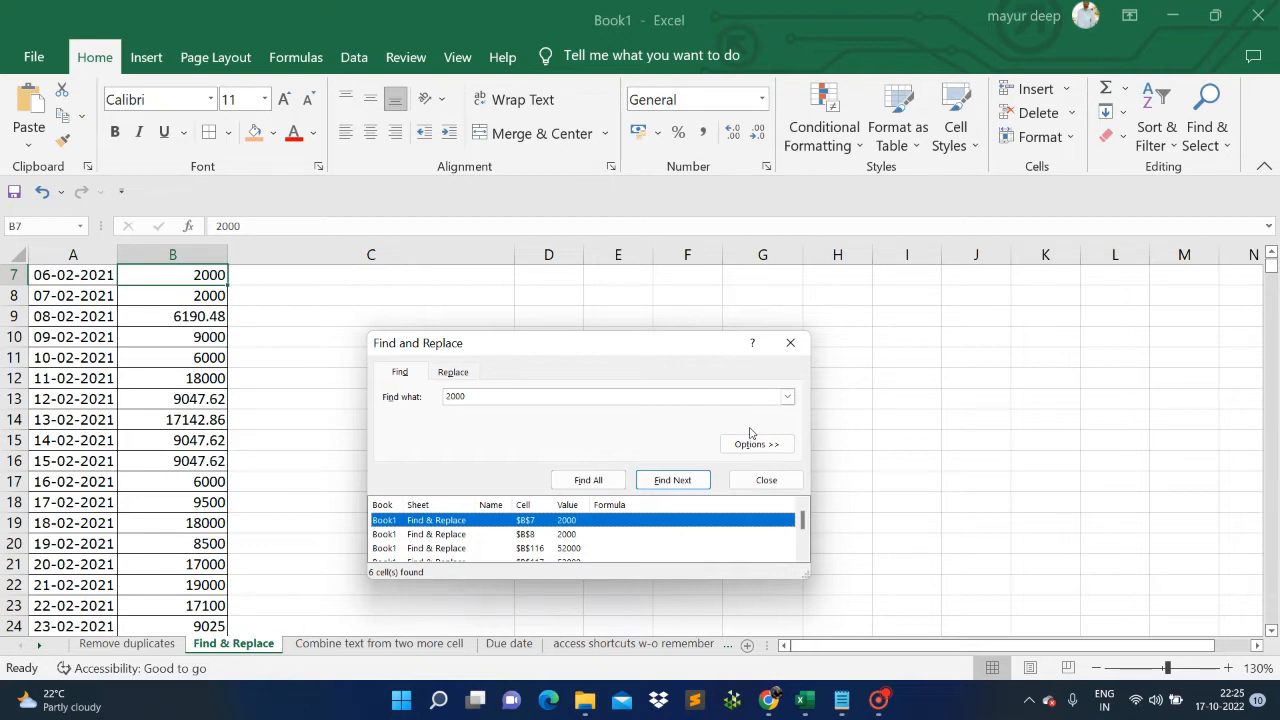
click(790, 342)
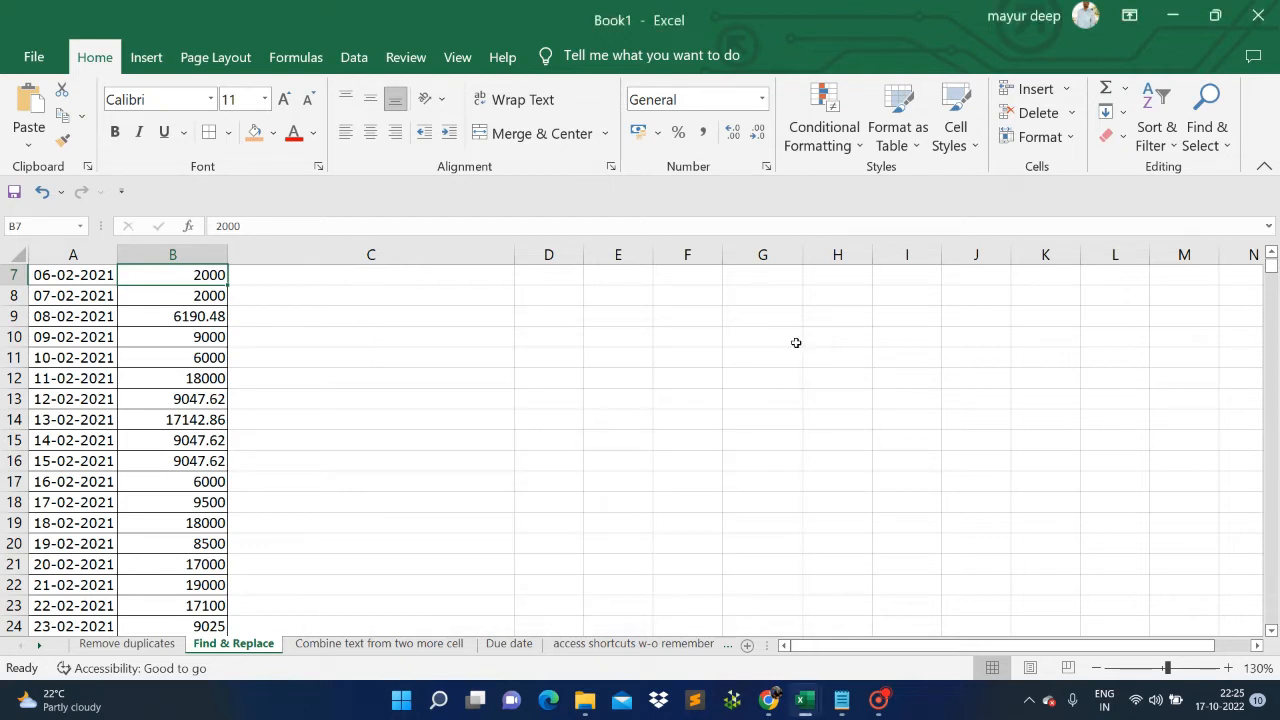
click(122, 364)
key(ctrl+Up)
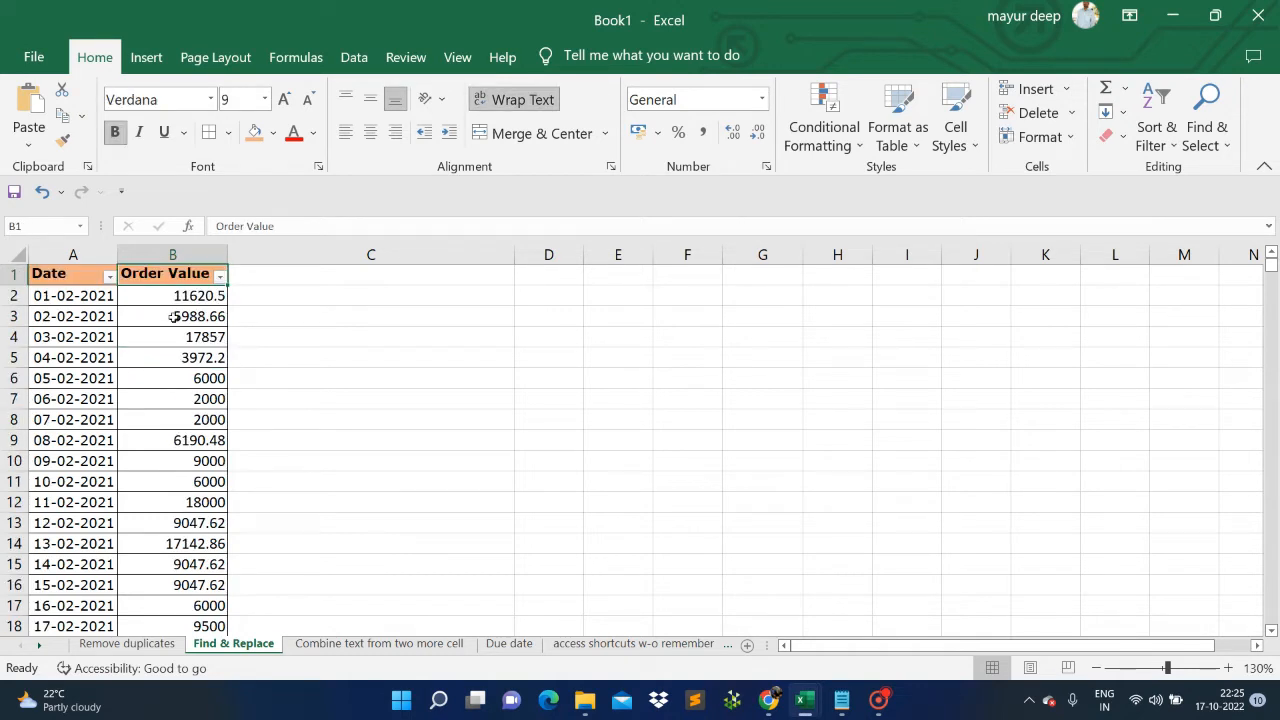
click(219, 277)
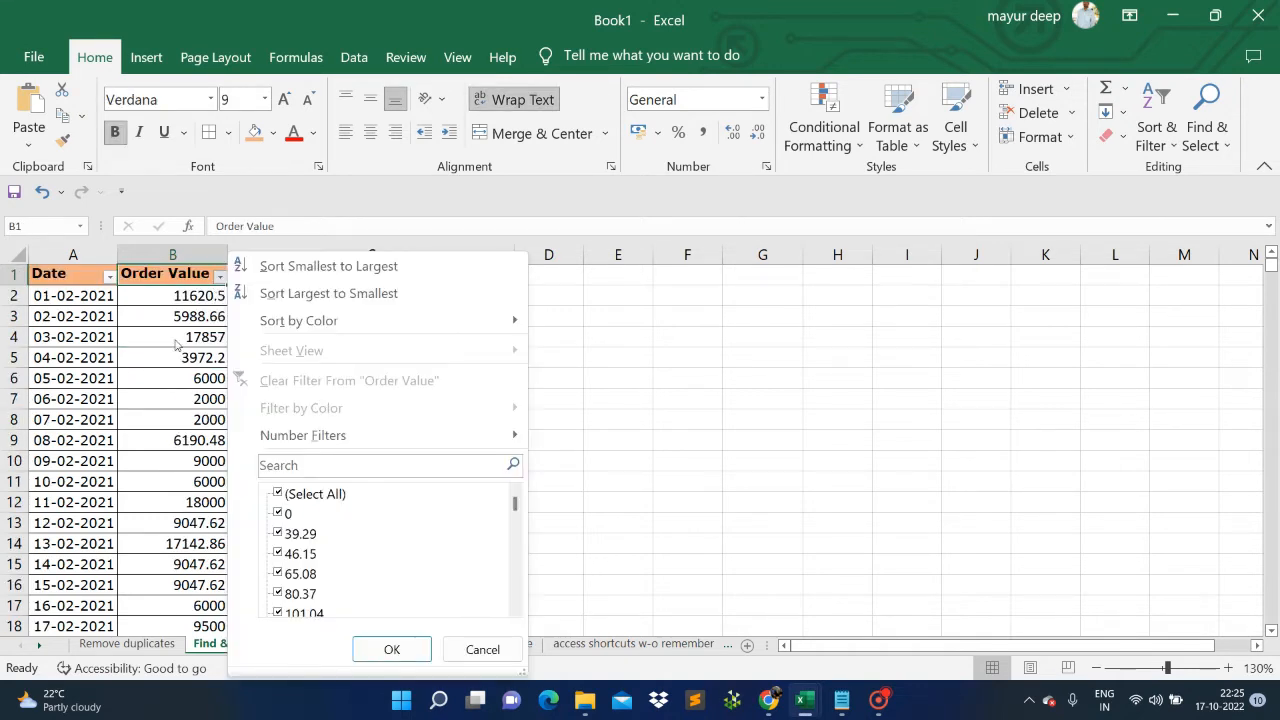
click(278, 493)
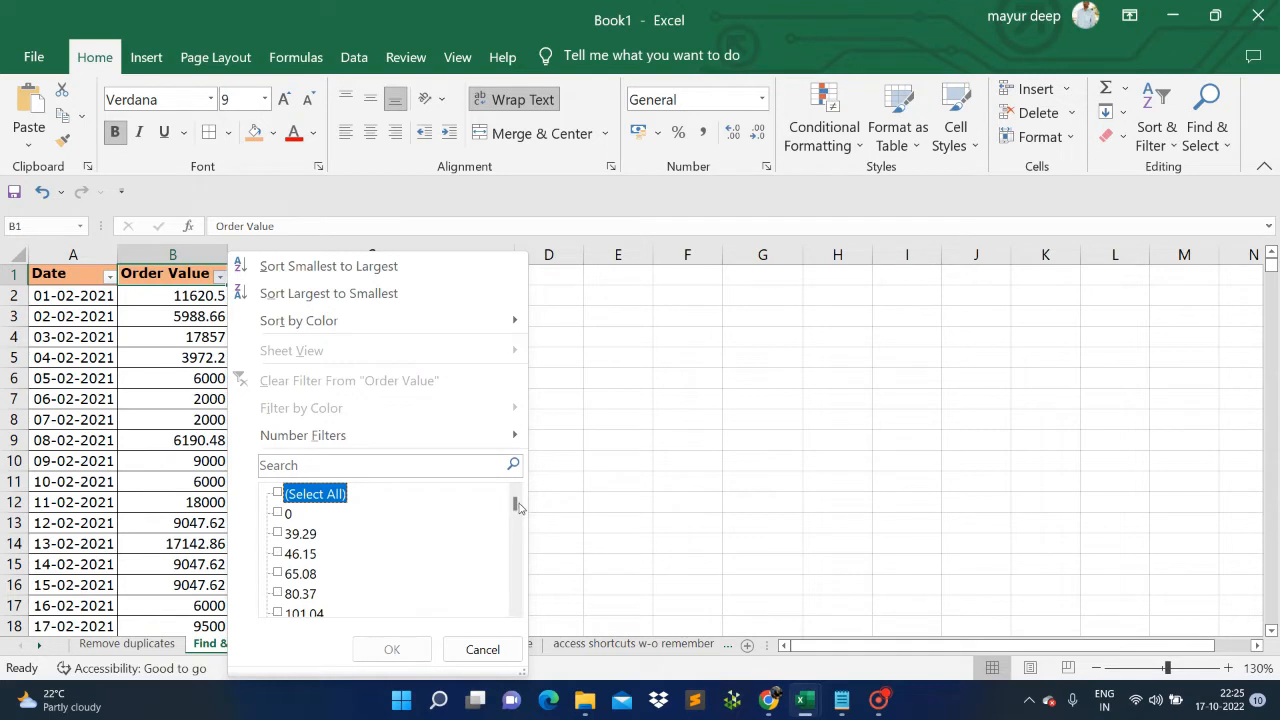
drag(514, 503, 516, 606)
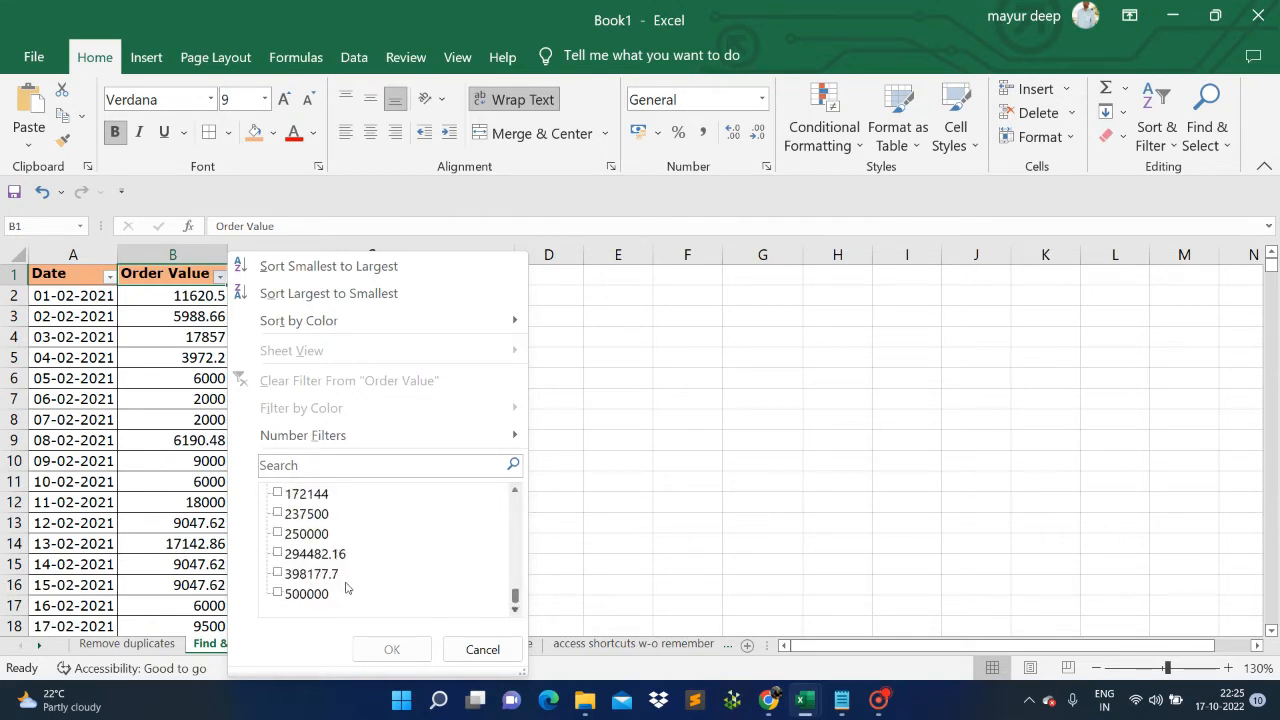
scroll(346, 587, up, 10)
scroll(346, 587, up, 9)
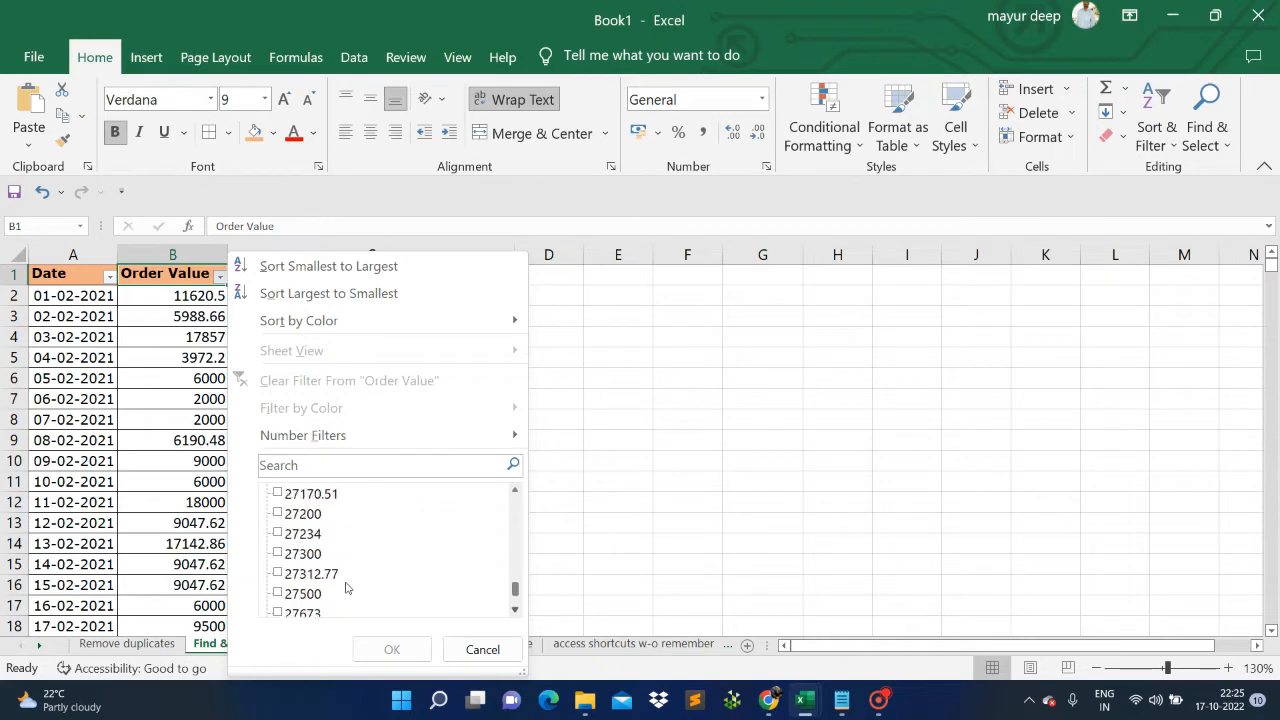
click(643, 533)
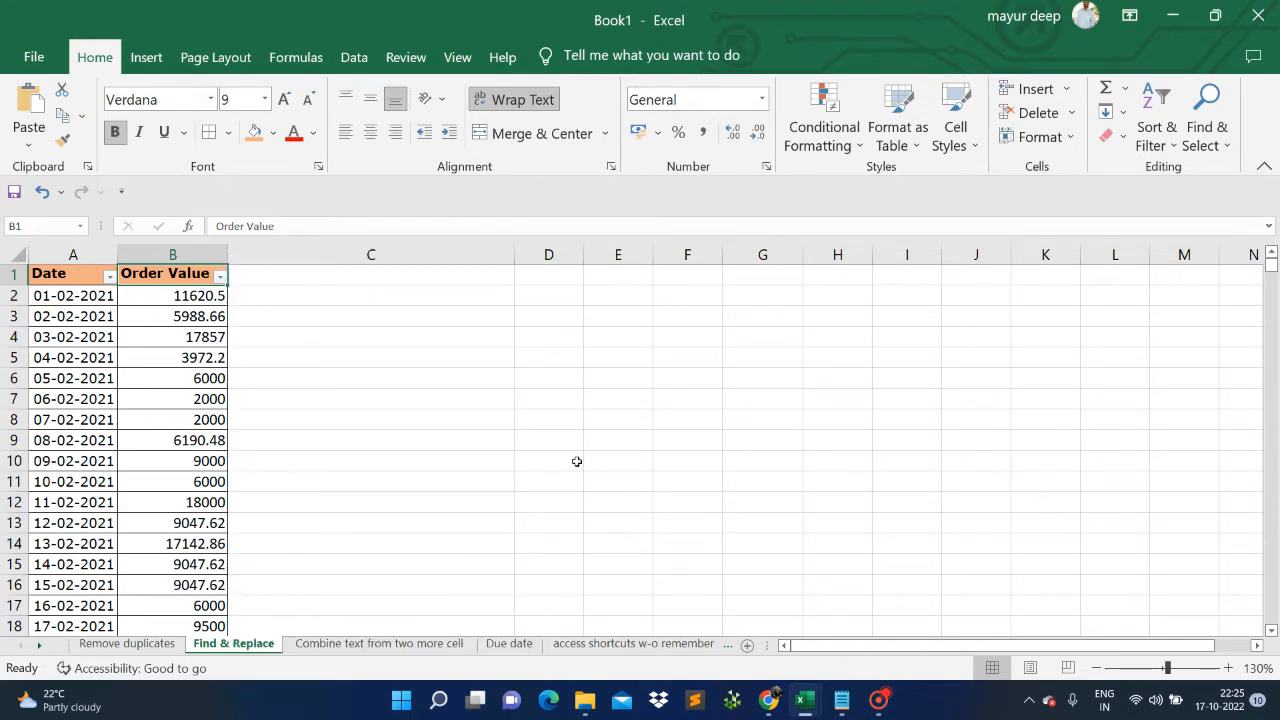
Step: Undo the last two changes and reapply the Order Value filter with only #N/A selected
key(ctrl+z)
key(ctrl+z)
click(315, 408)
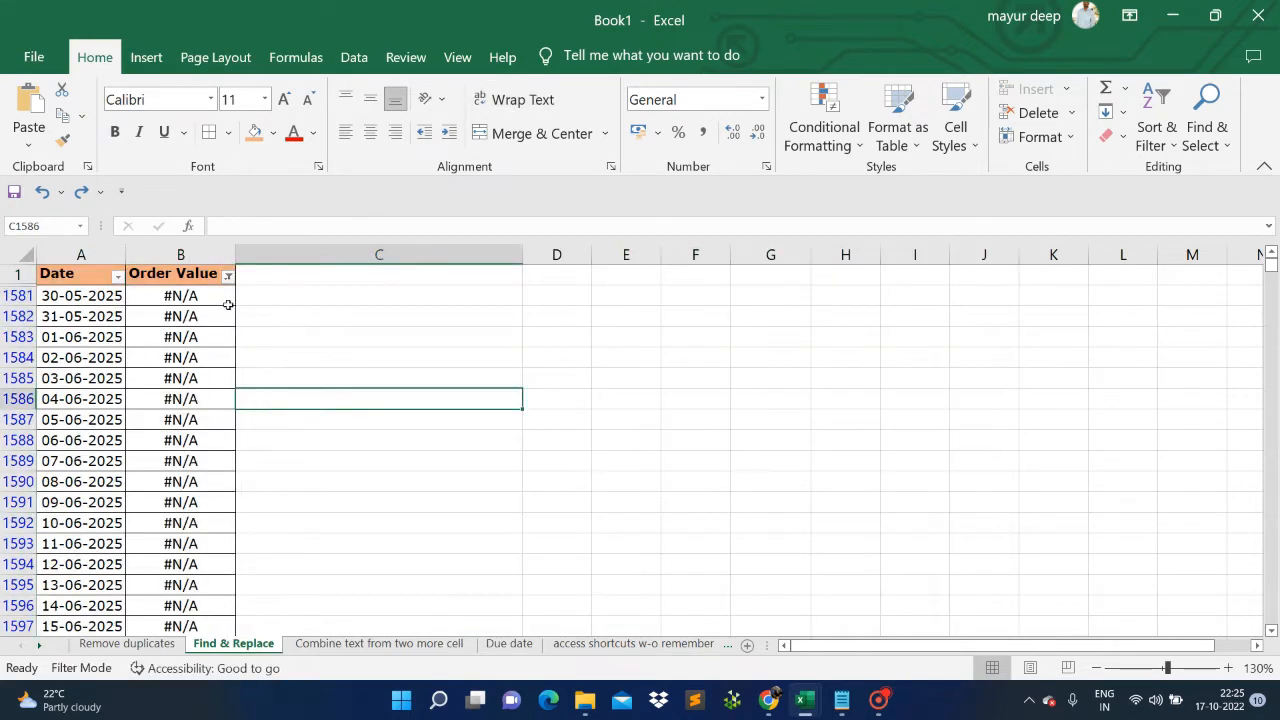
click(228, 275)
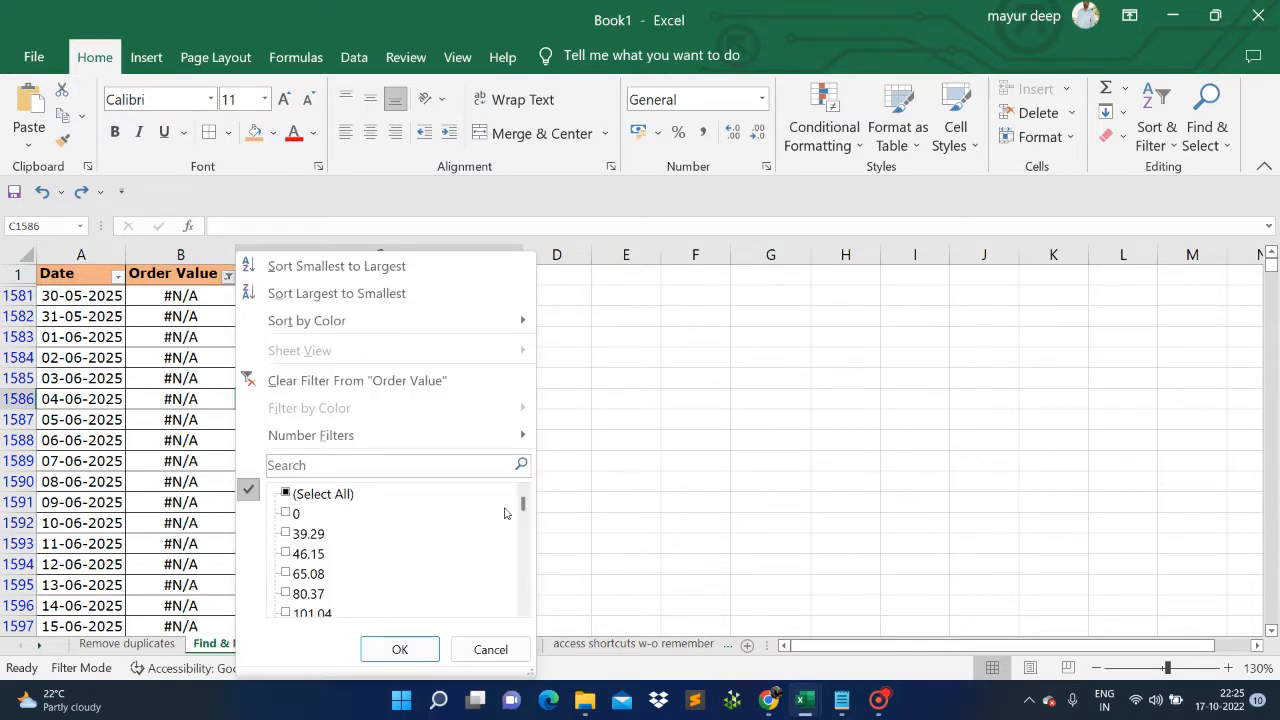
drag(523, 503, 519, 600)
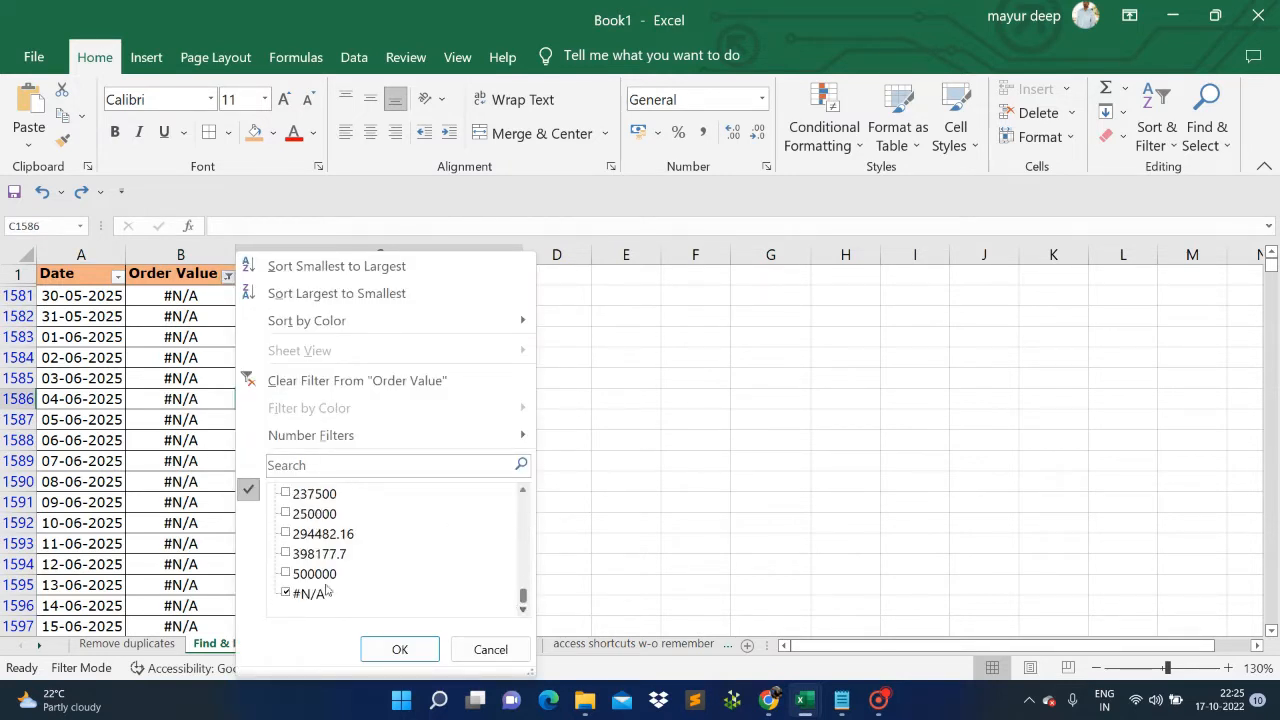
click(400, 649)
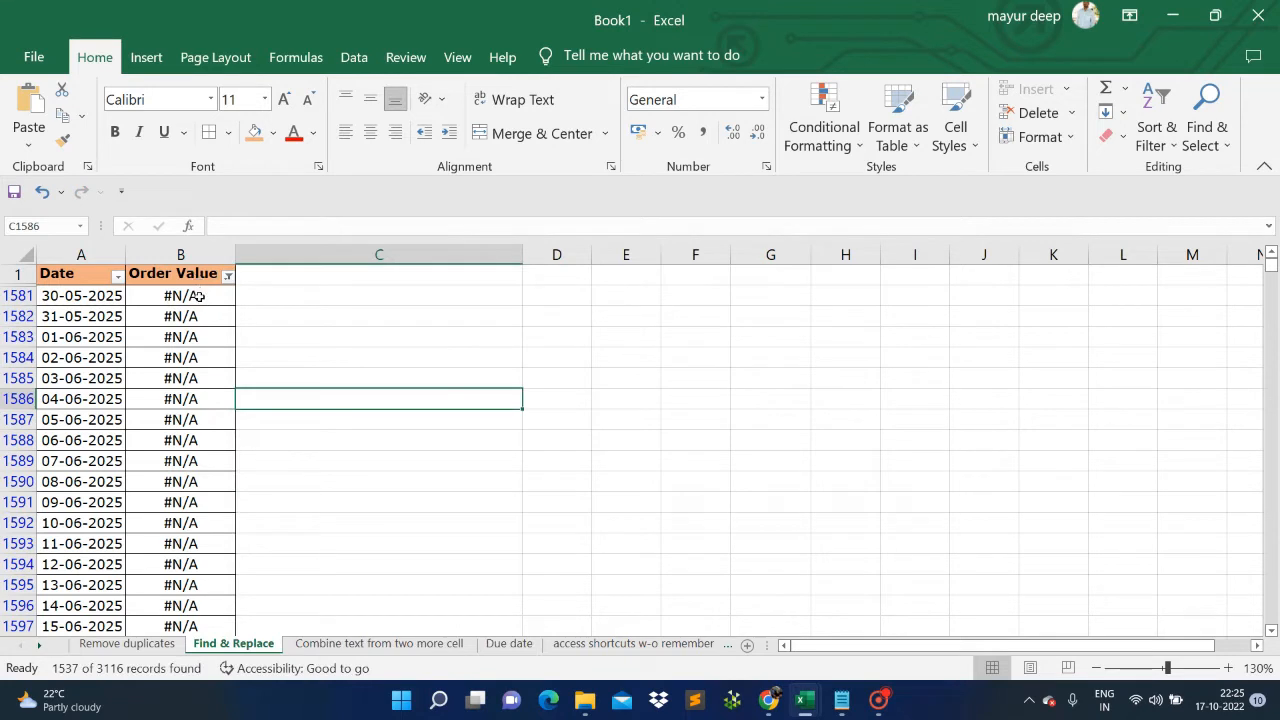
Step: Examine the filtered #N/A entries in the Order Value column, from row 1581 down to the last row
drag(199, 296, 210, 460)
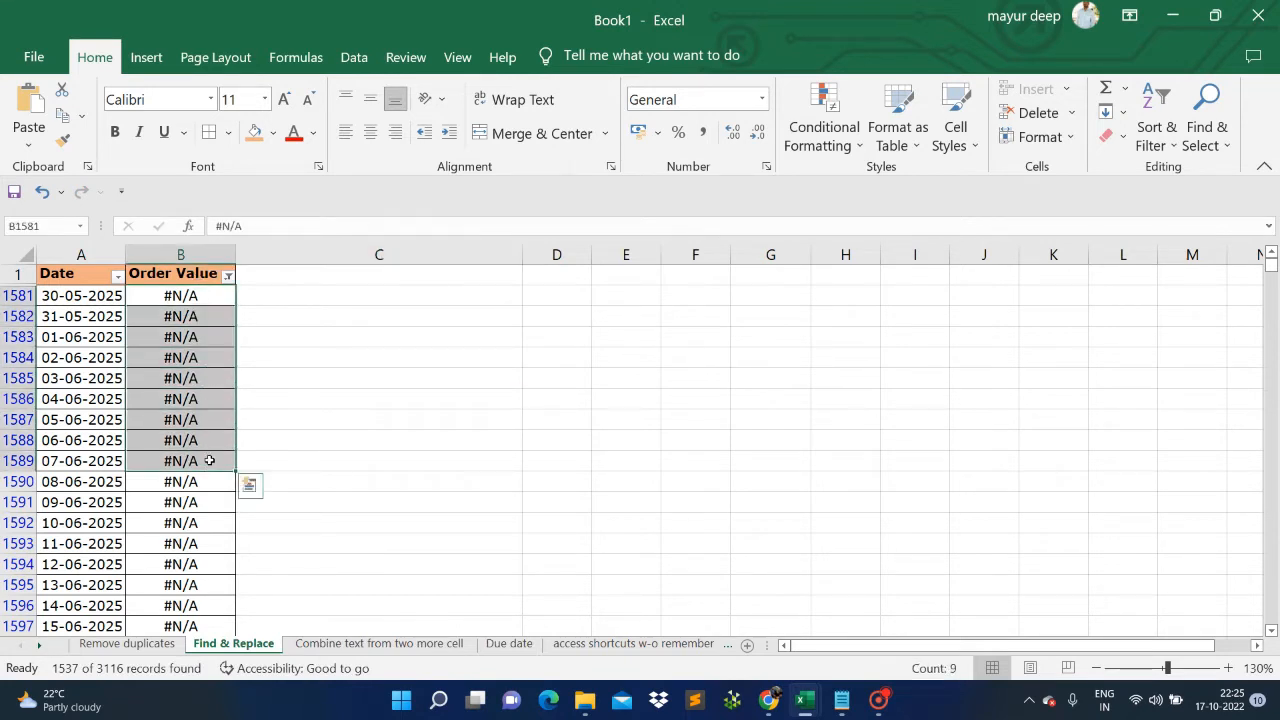
key(ctrl+shift+Down)
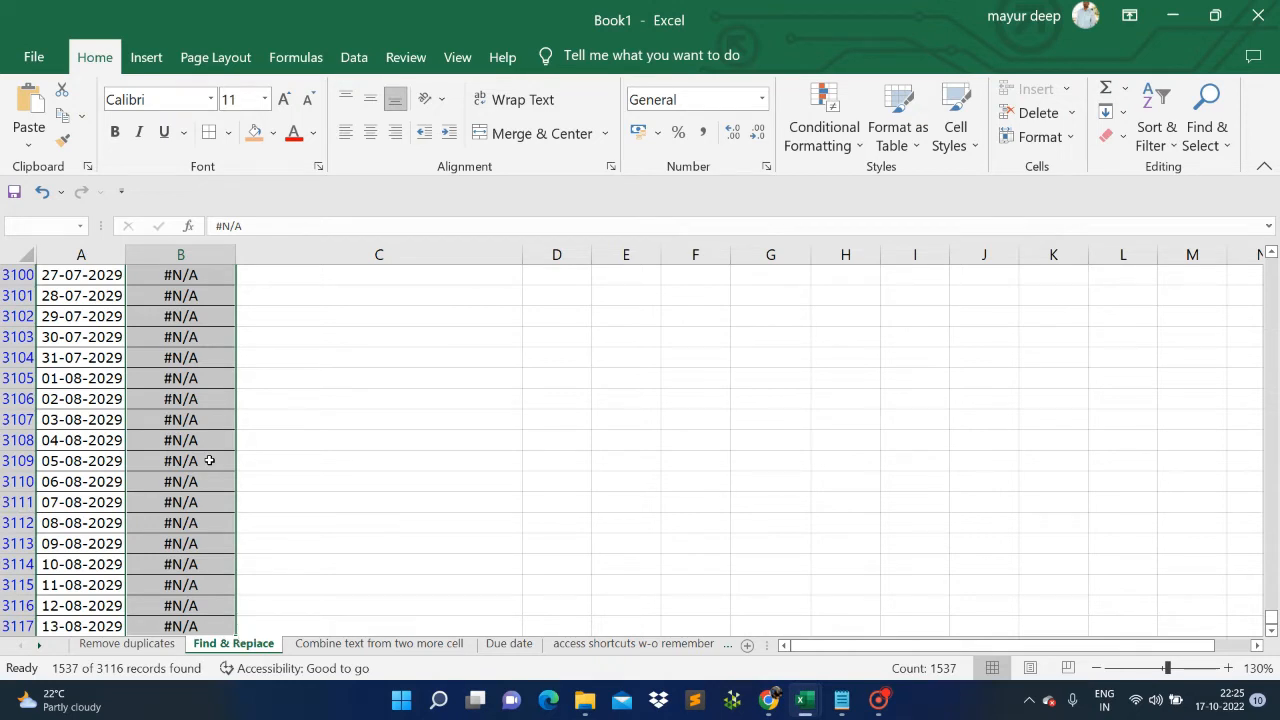
key(ctrl+Up)
key(Down)
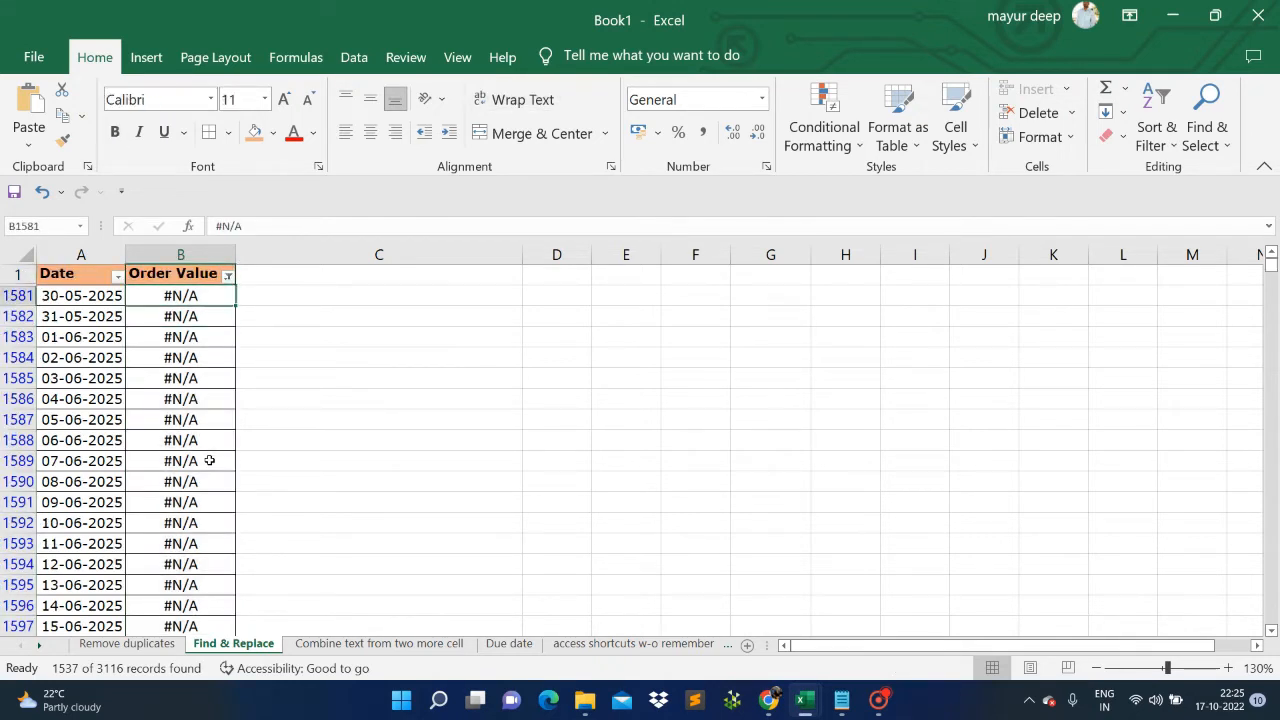
key(Down)
key(Down)
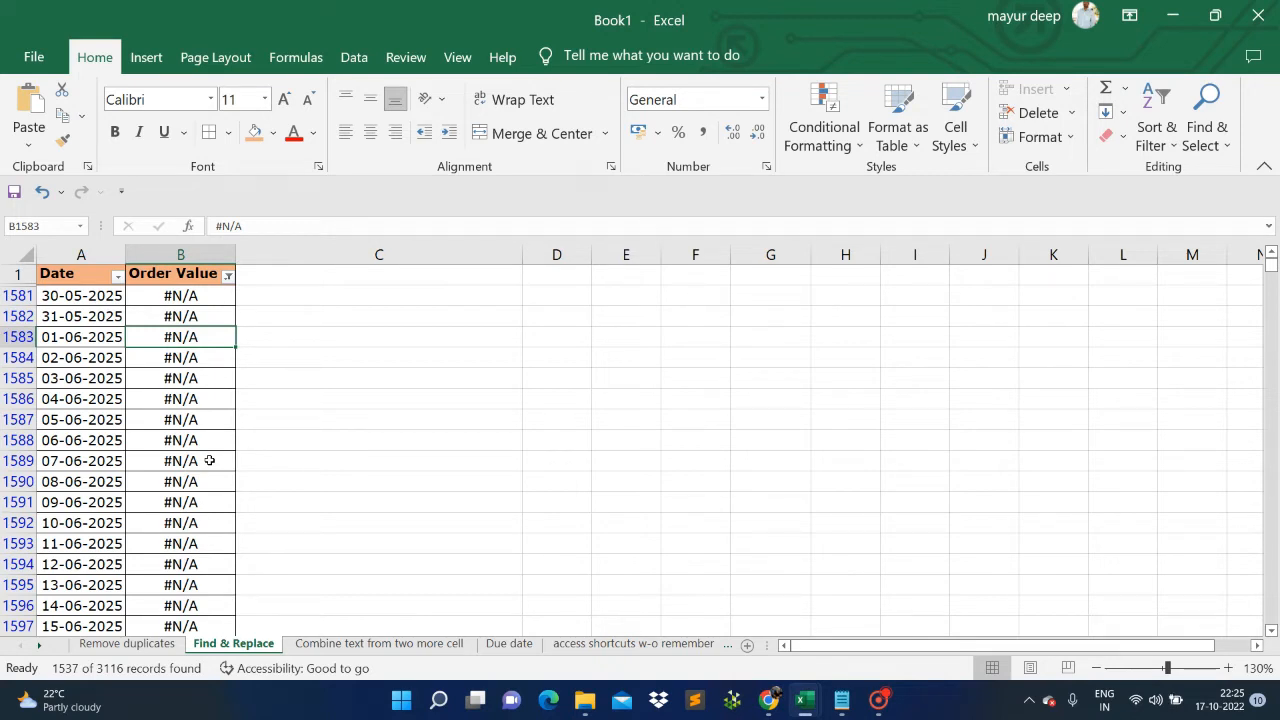
click(179, 297)
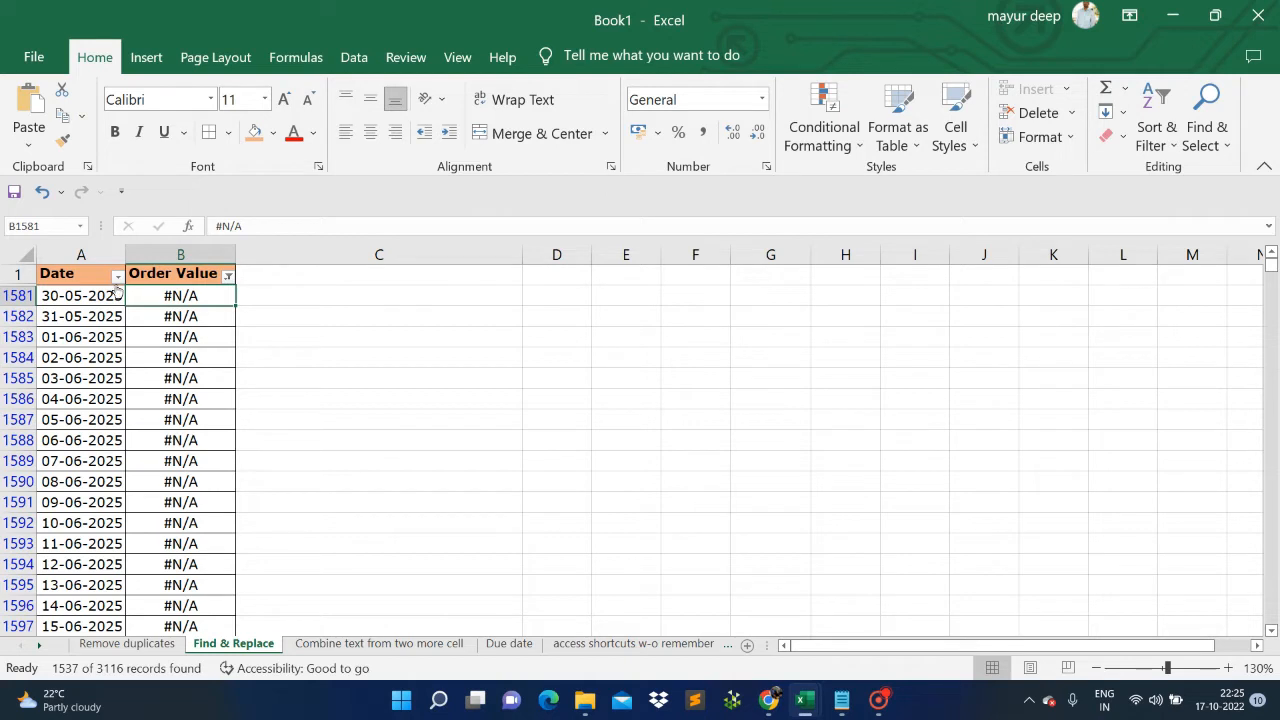
drag(117, 295, 180, 378)
click(200, 419)
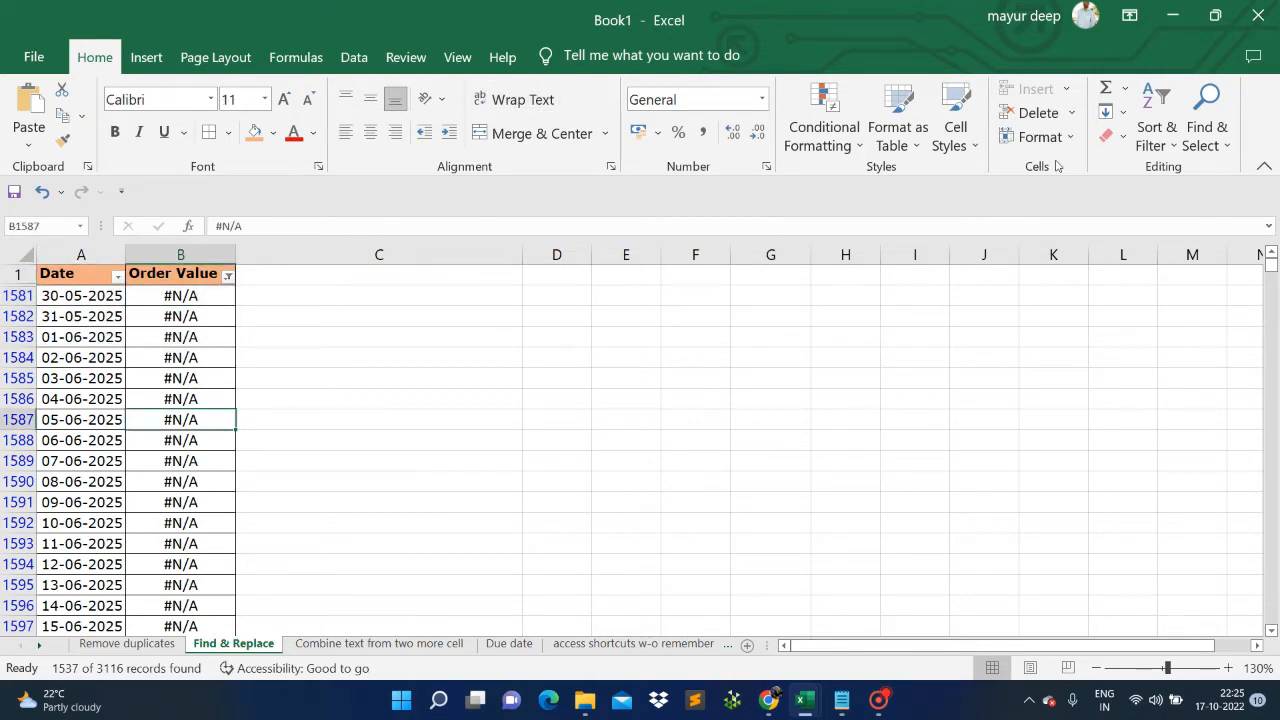
Step: Set up a replacement of #N/A with 0 for the filtered Date and Order Value data
drag(100, 272, 176, 316)
key(ctrl+shift+Down)
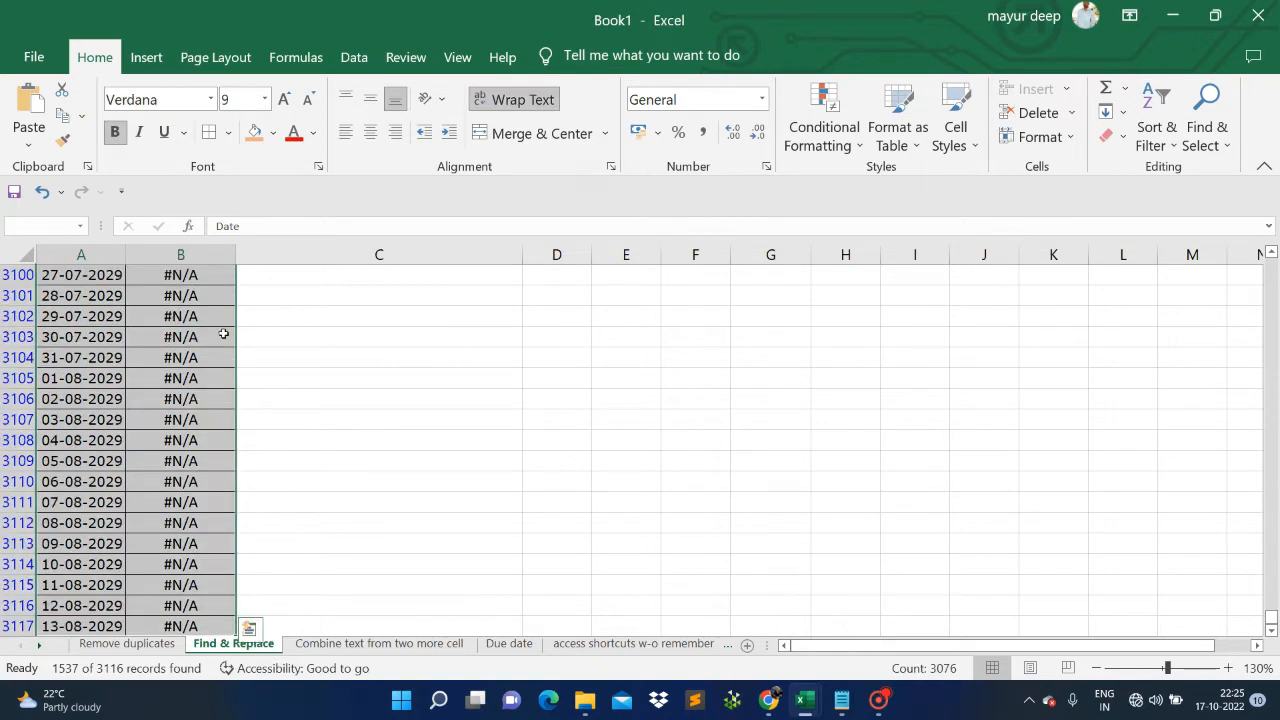
click(1214, 146)
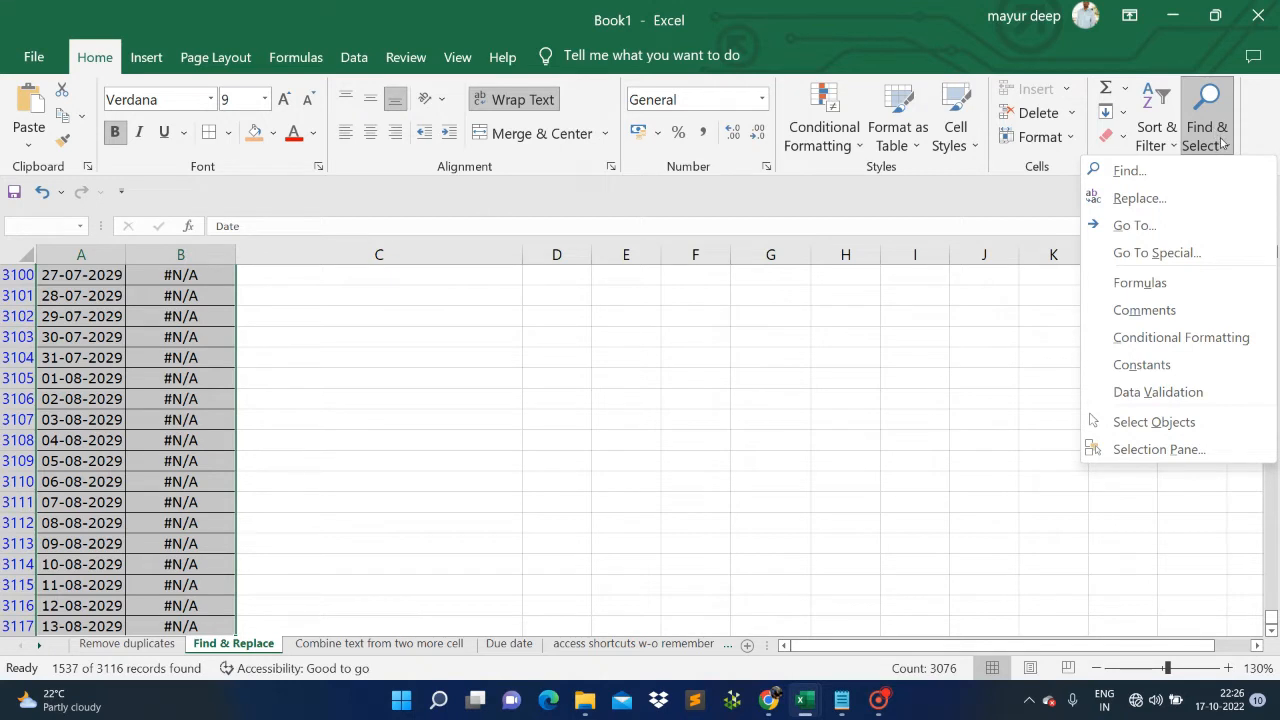
click(1140, 199)
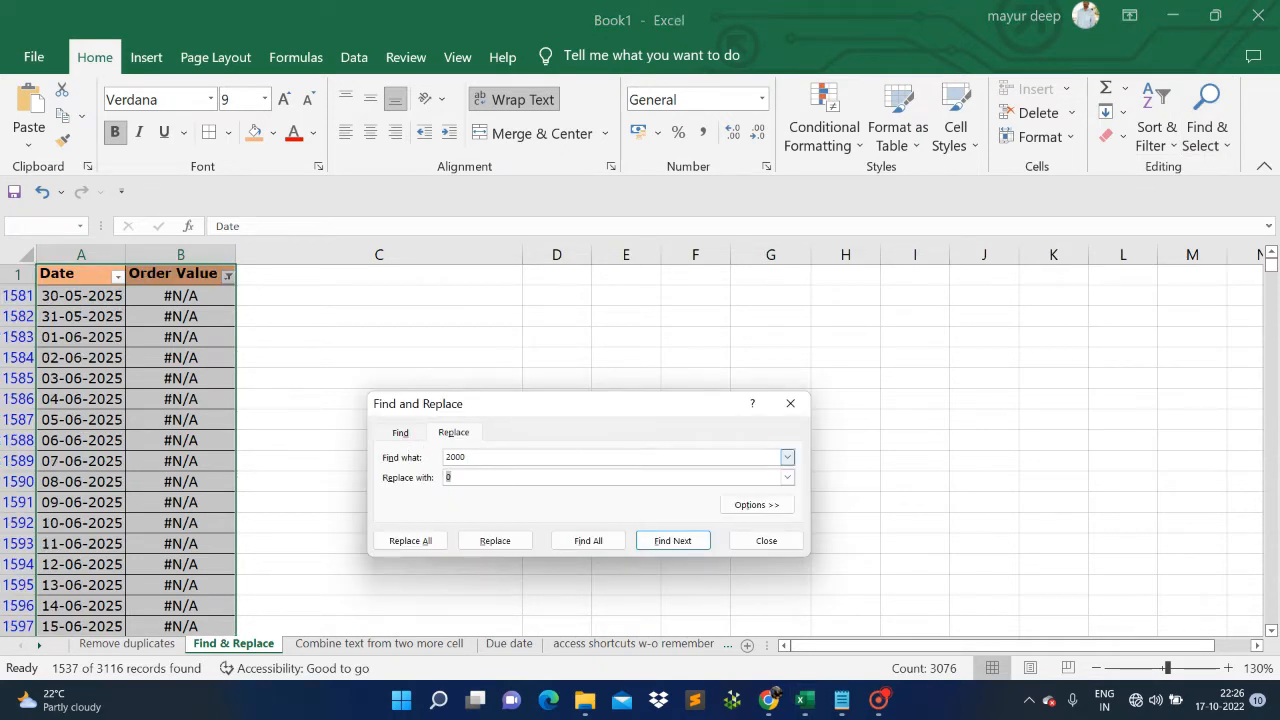
key(shift+Tab)
key(BackSpace)
click(222, 461)
key(ctrl+c)
click(450, 457)
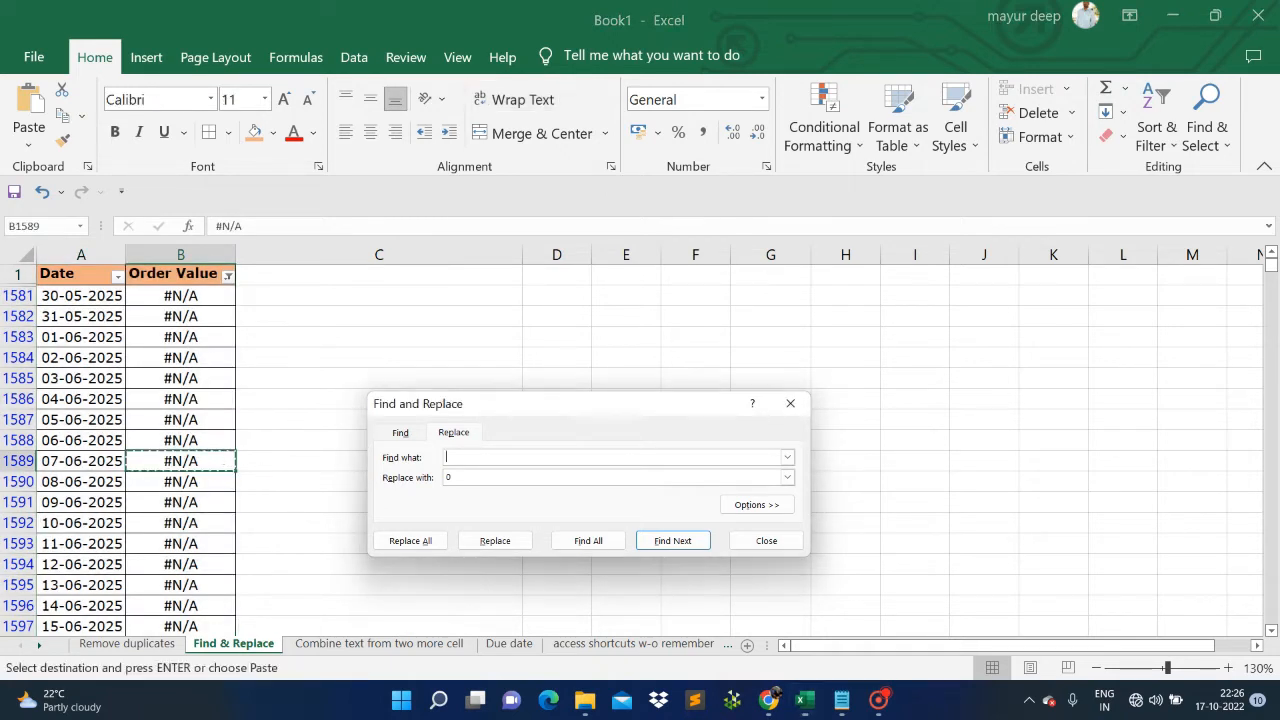
key(ctrl+v)
text(0)
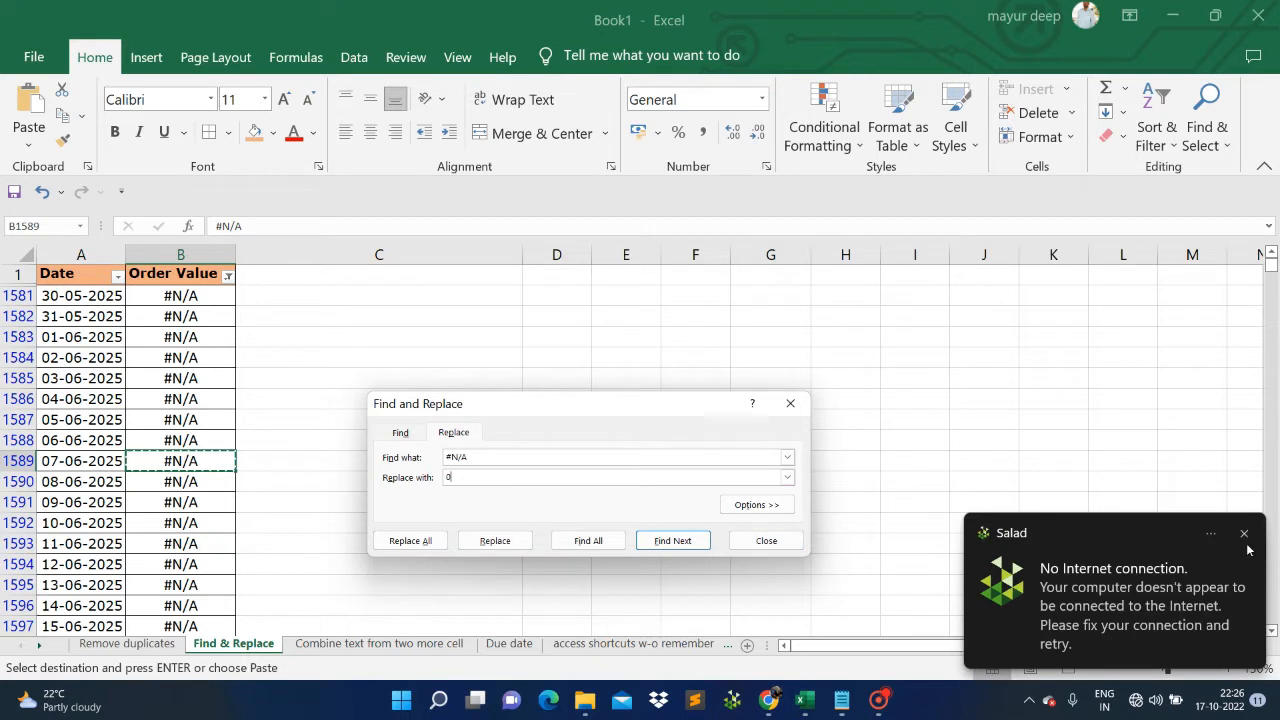
click(1244, 534)
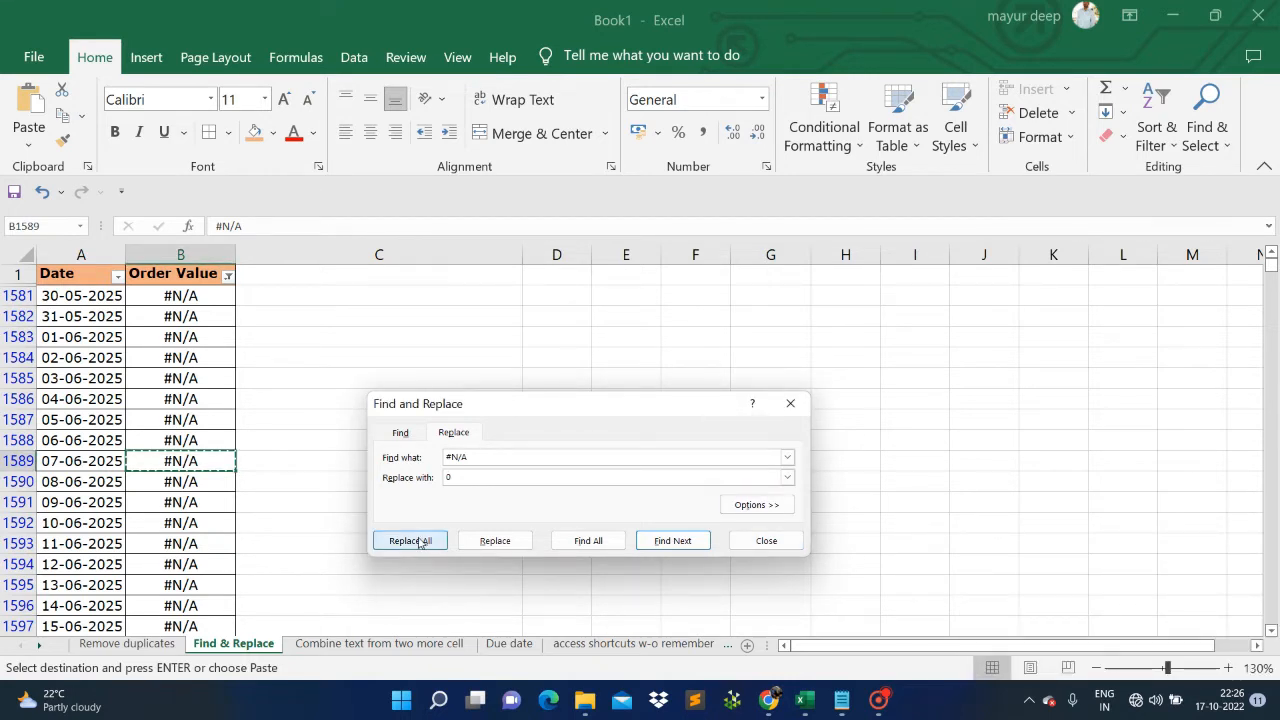
Step: Replace all the #N/A entries with 0 and close the Find and Replace dialog
click(420, 541)
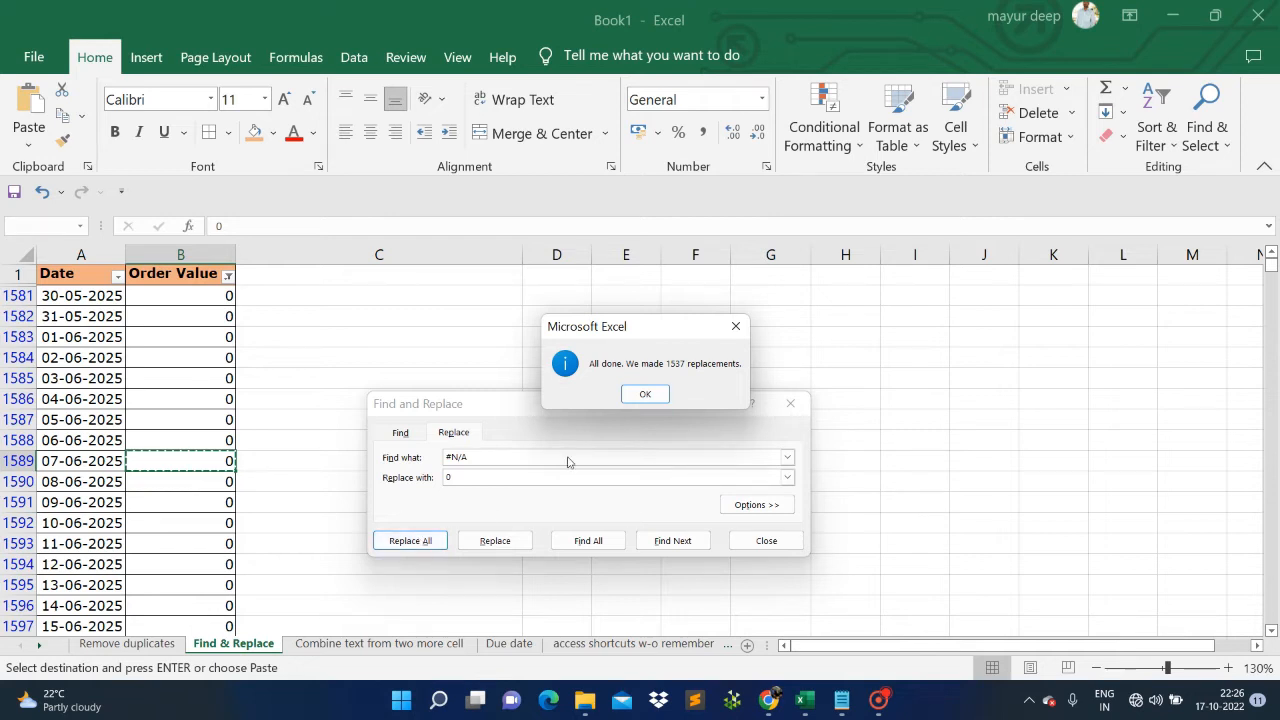
click(648, 394)
click(790, 404)
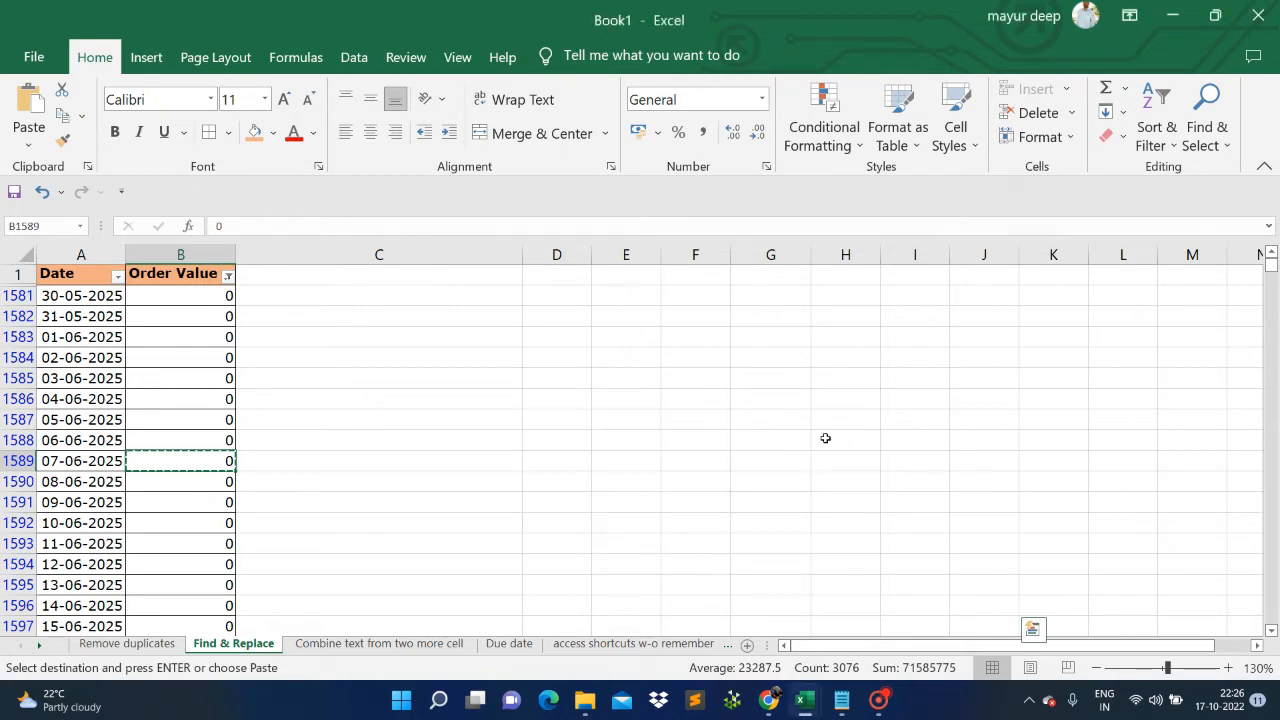
click(879, 700)
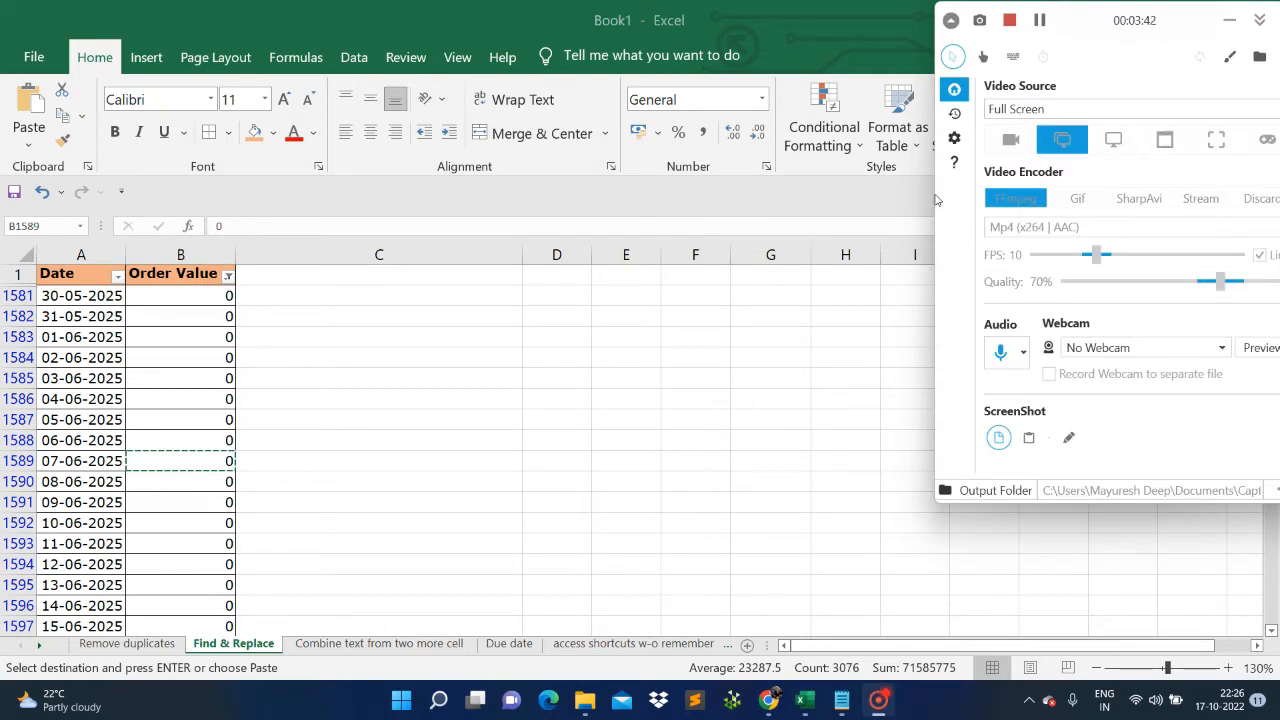
click(1010, 22)
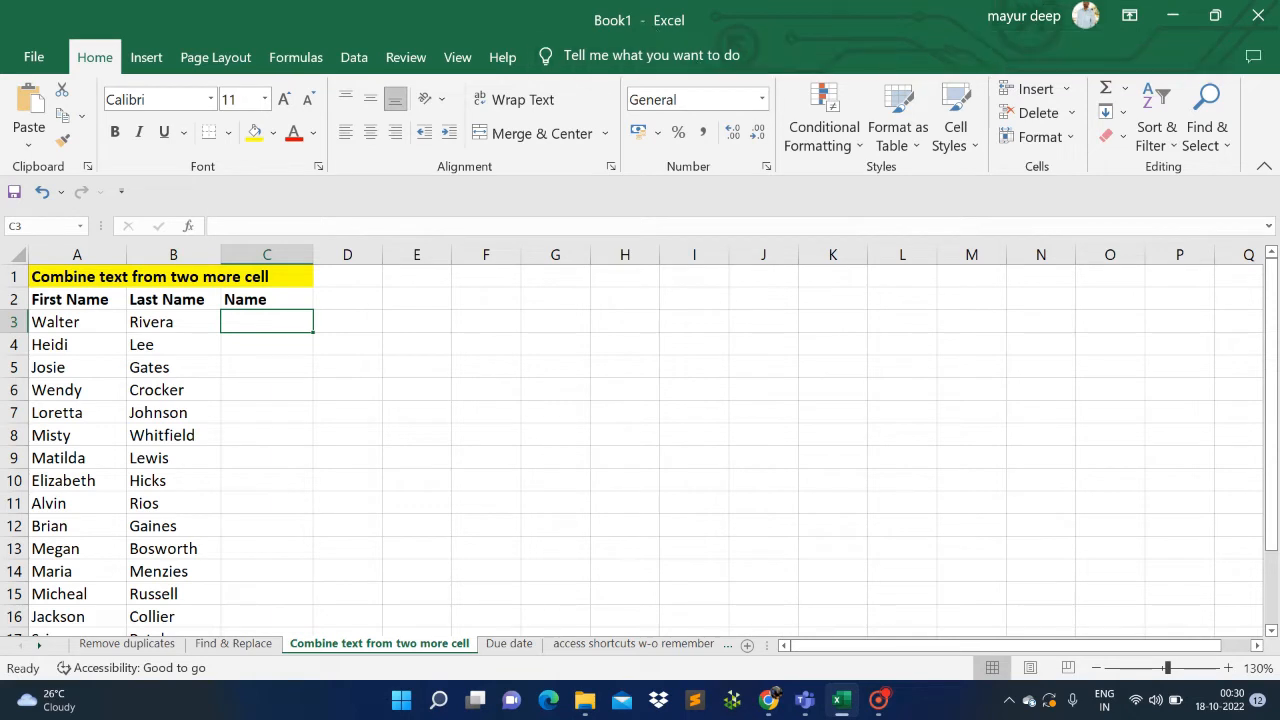
Step: Look over the First Name, Last Name and Name columns on the Combine text from two more cell sheet
click(92, 252)
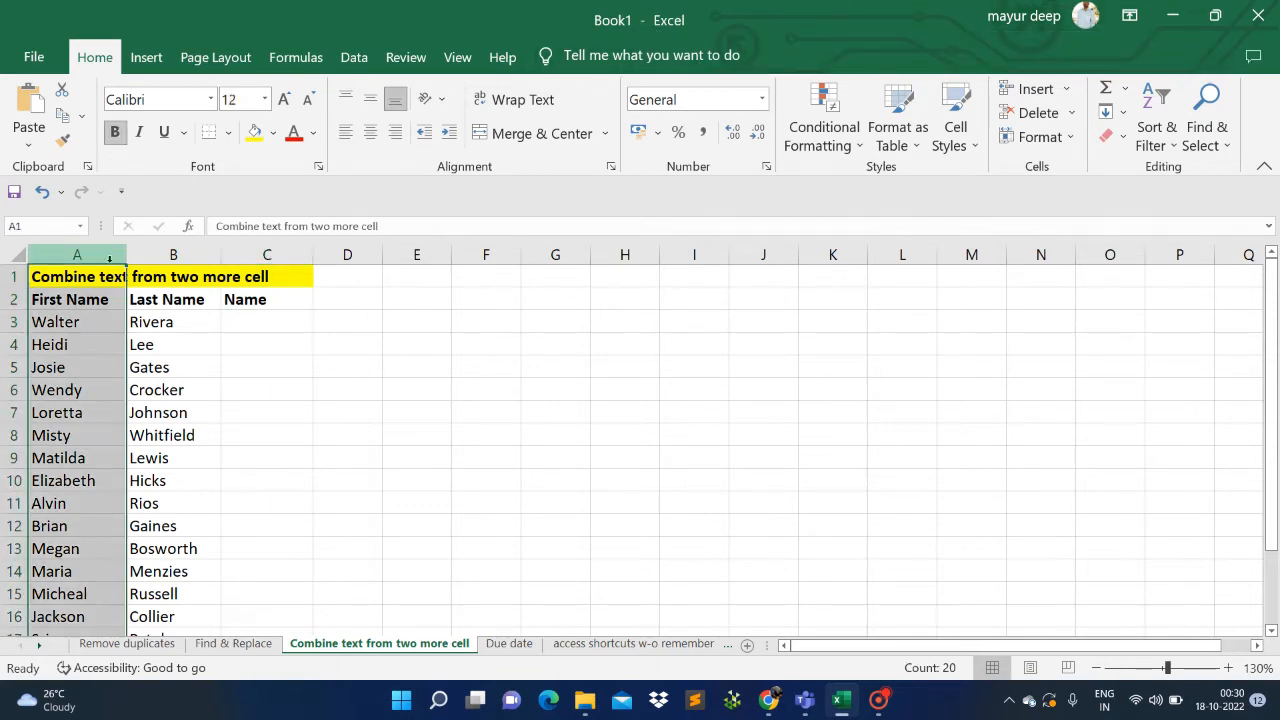
click(159, 254)
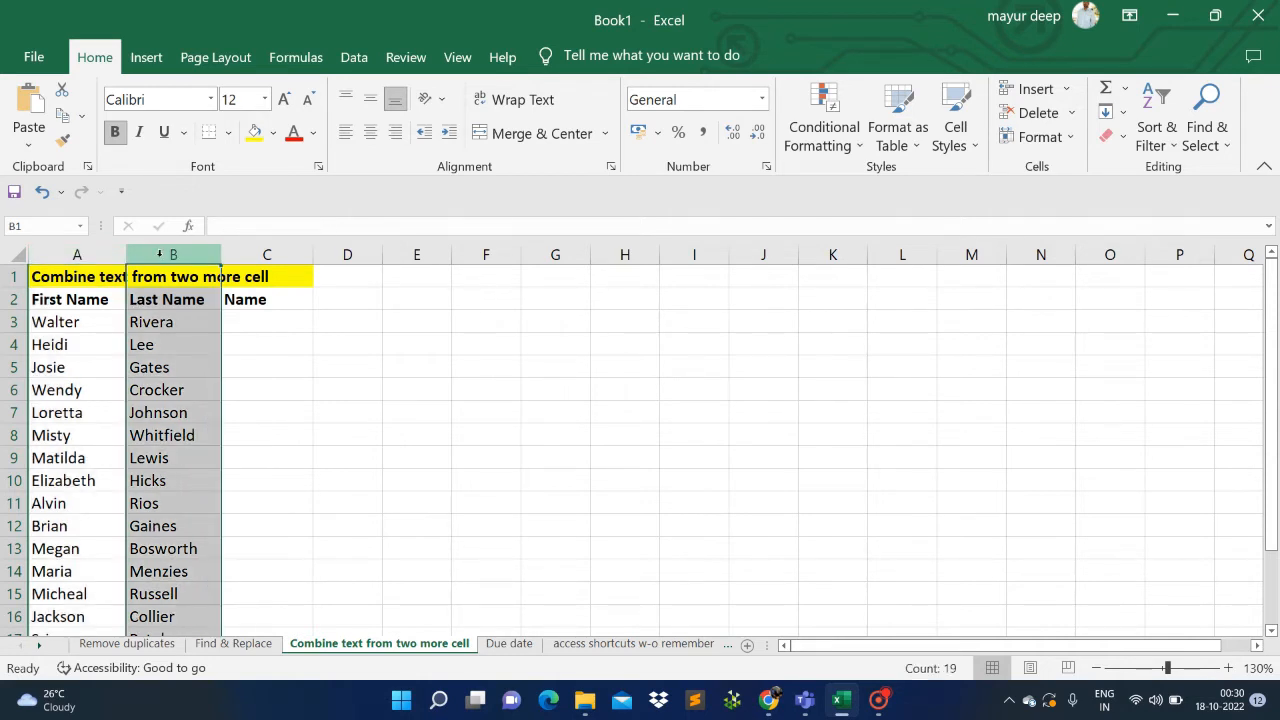
click(268, 254)
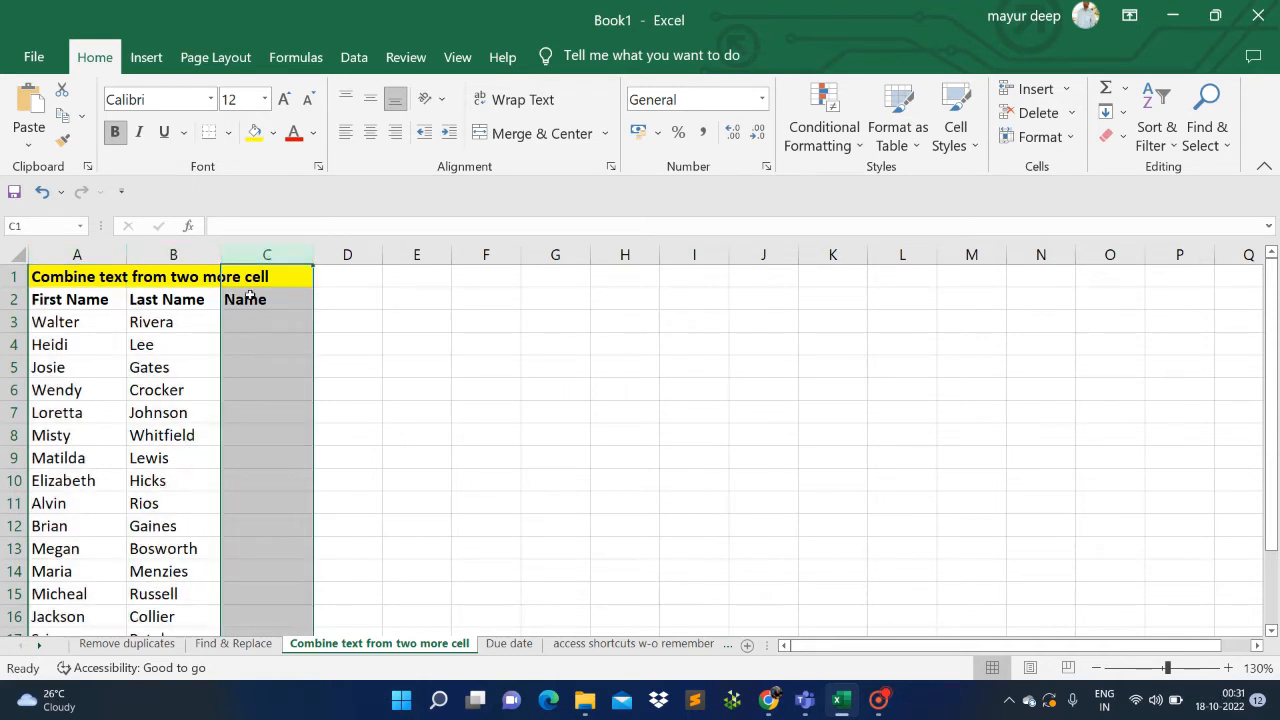
click(248, 300)
Step: Combine the first and last name in cell C3 without a space, using the formula =A3&B3
click(235, 321)
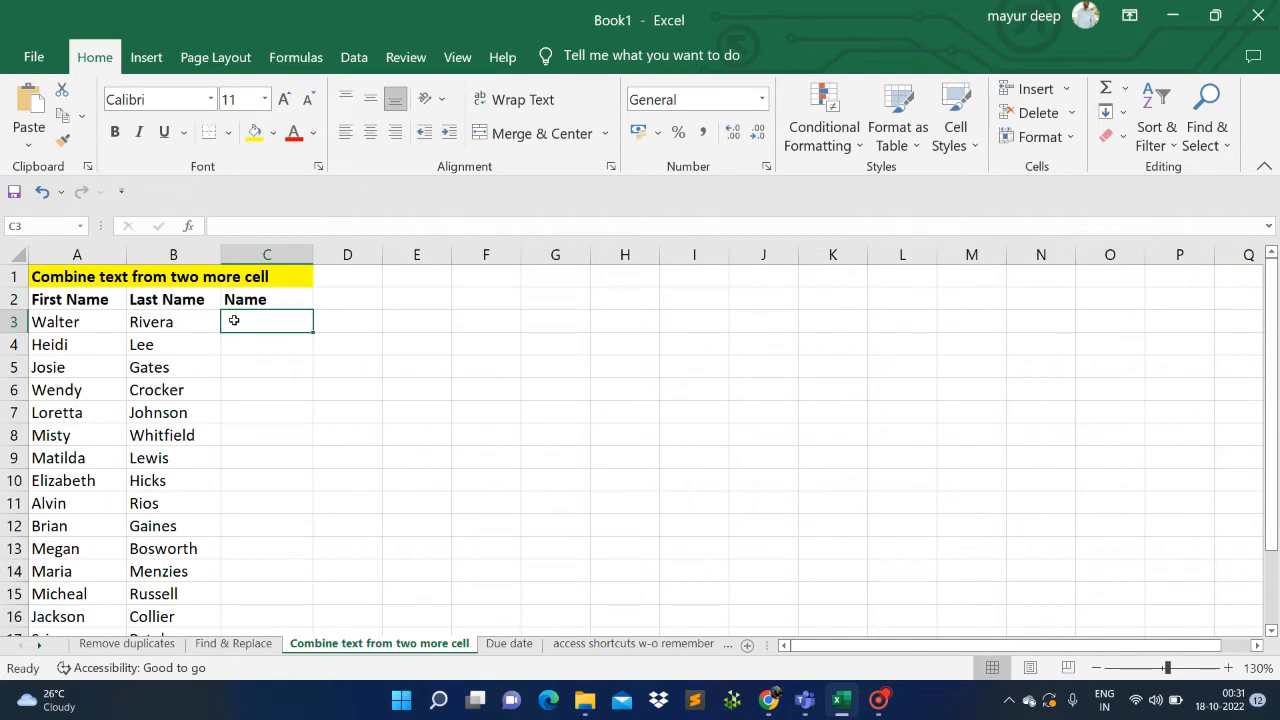
key(Left)
key(Left)
key(Right)
key(Right)
text(=)
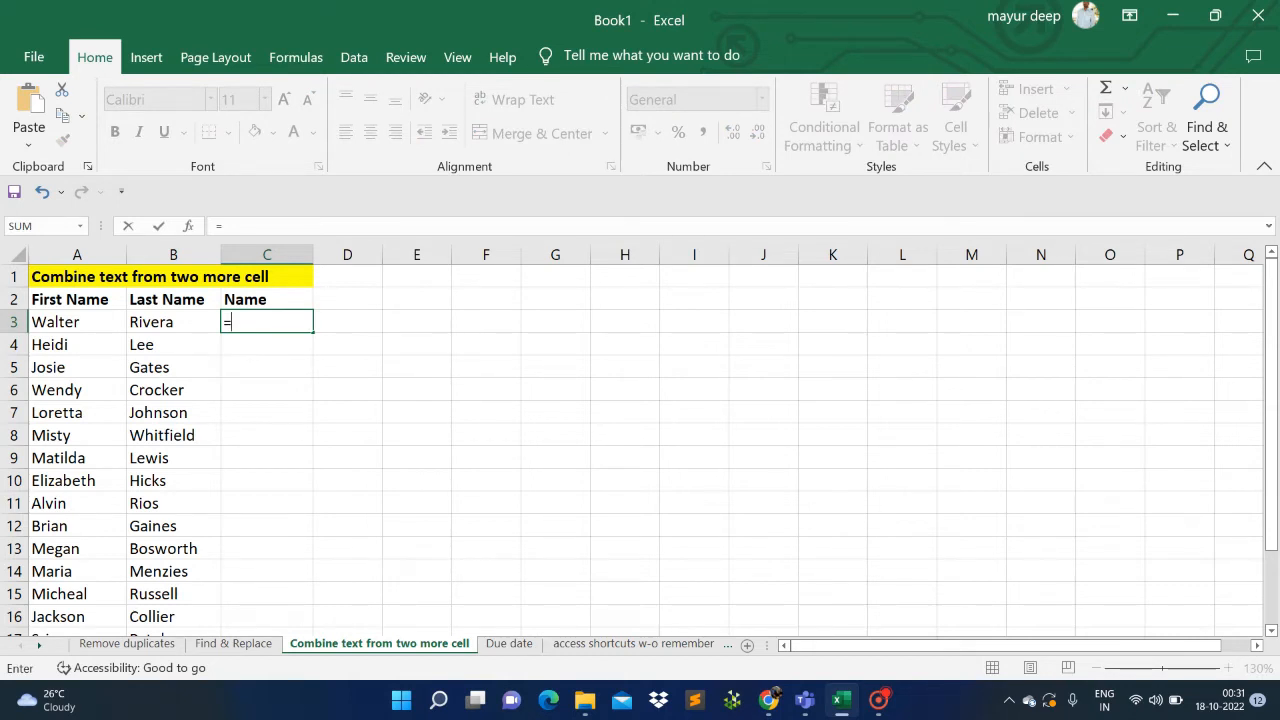
key(Left)
key(Left)
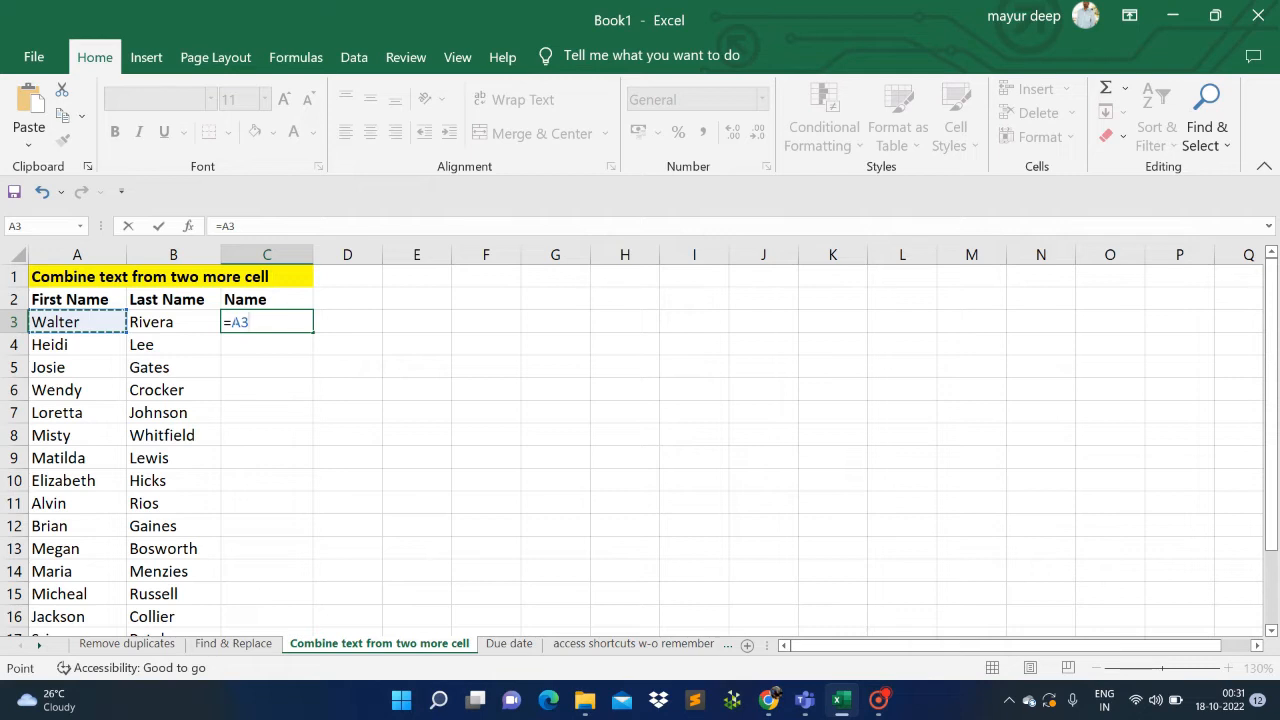
text(&)
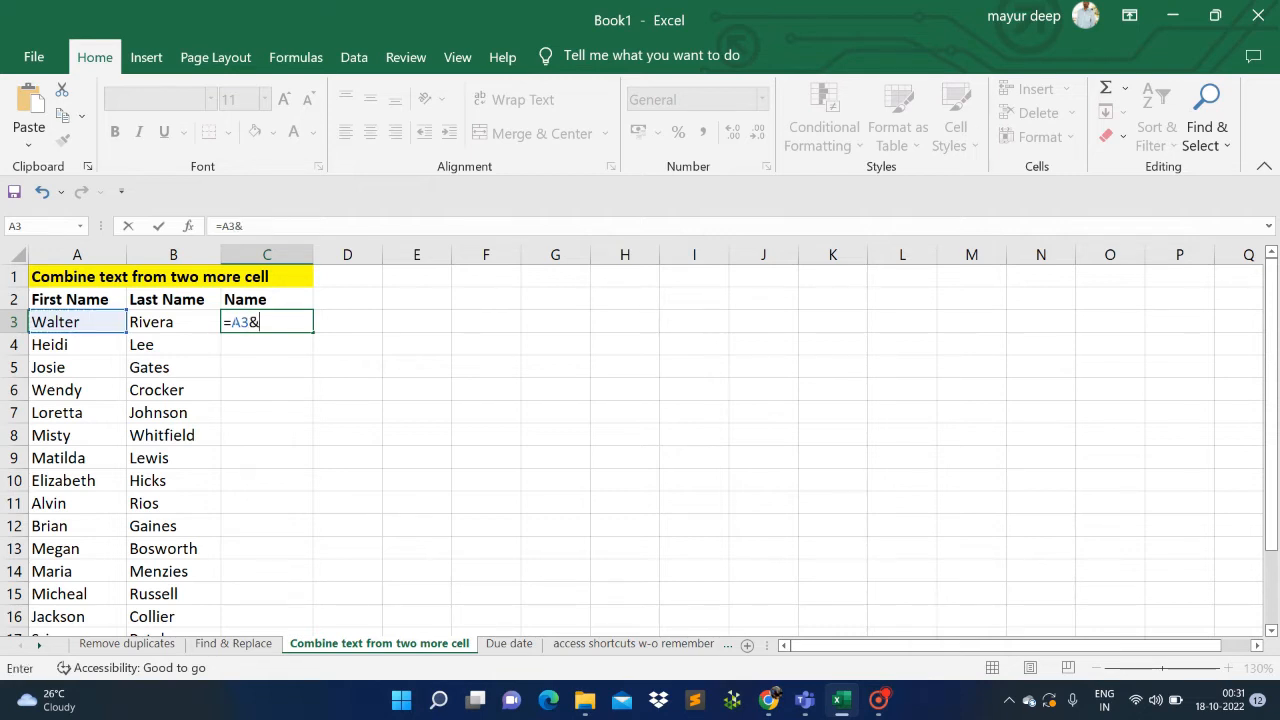
key(Left)
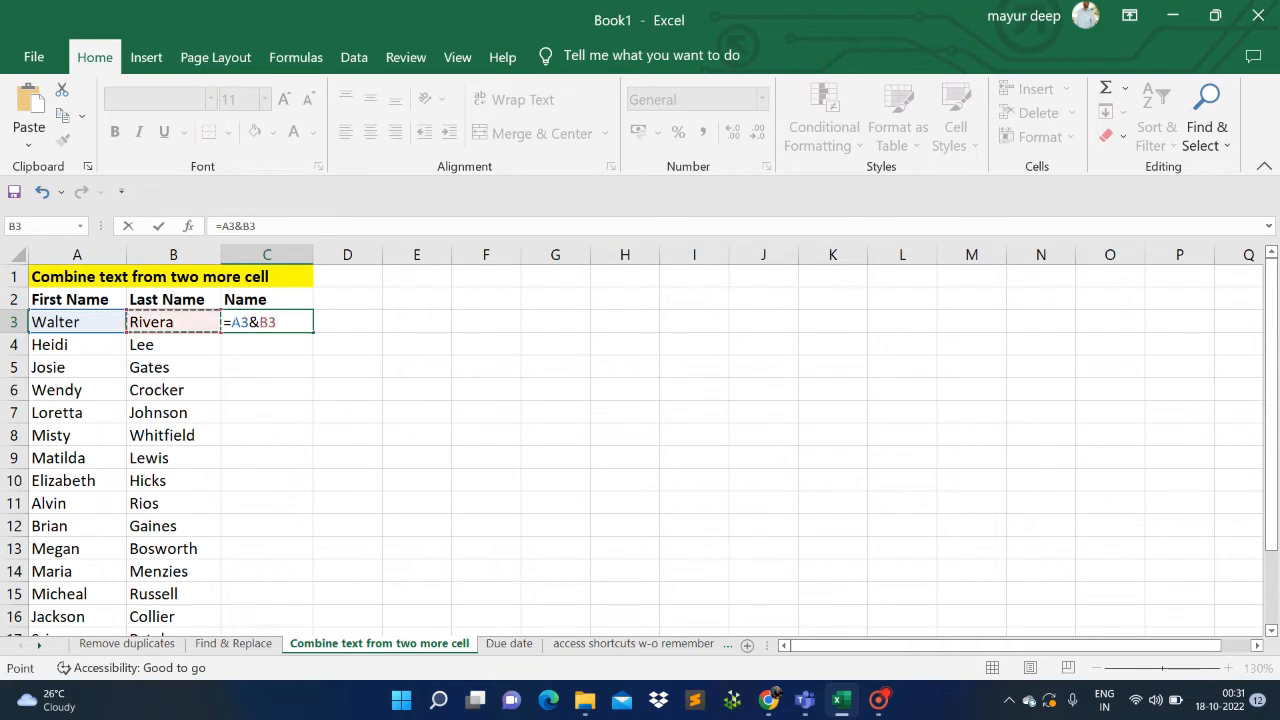
key(Return)
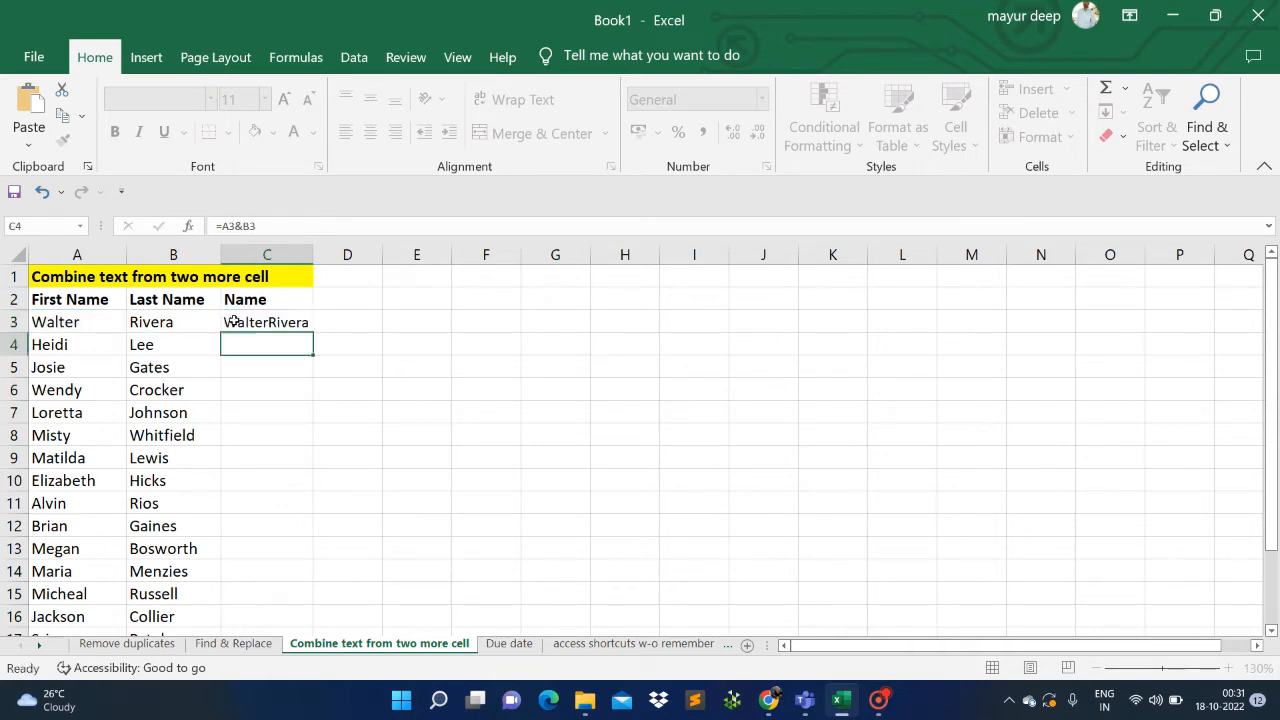
click(231, 321)
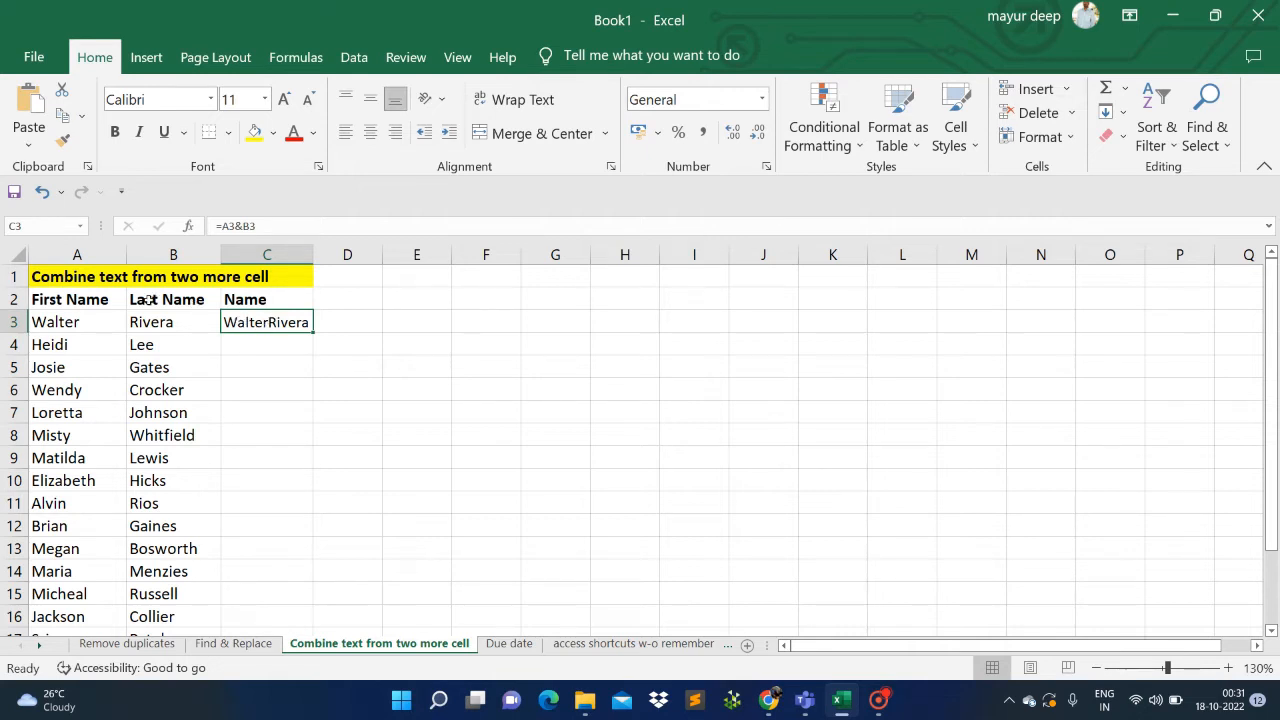
double_click(265, 322)
click(274, 358)
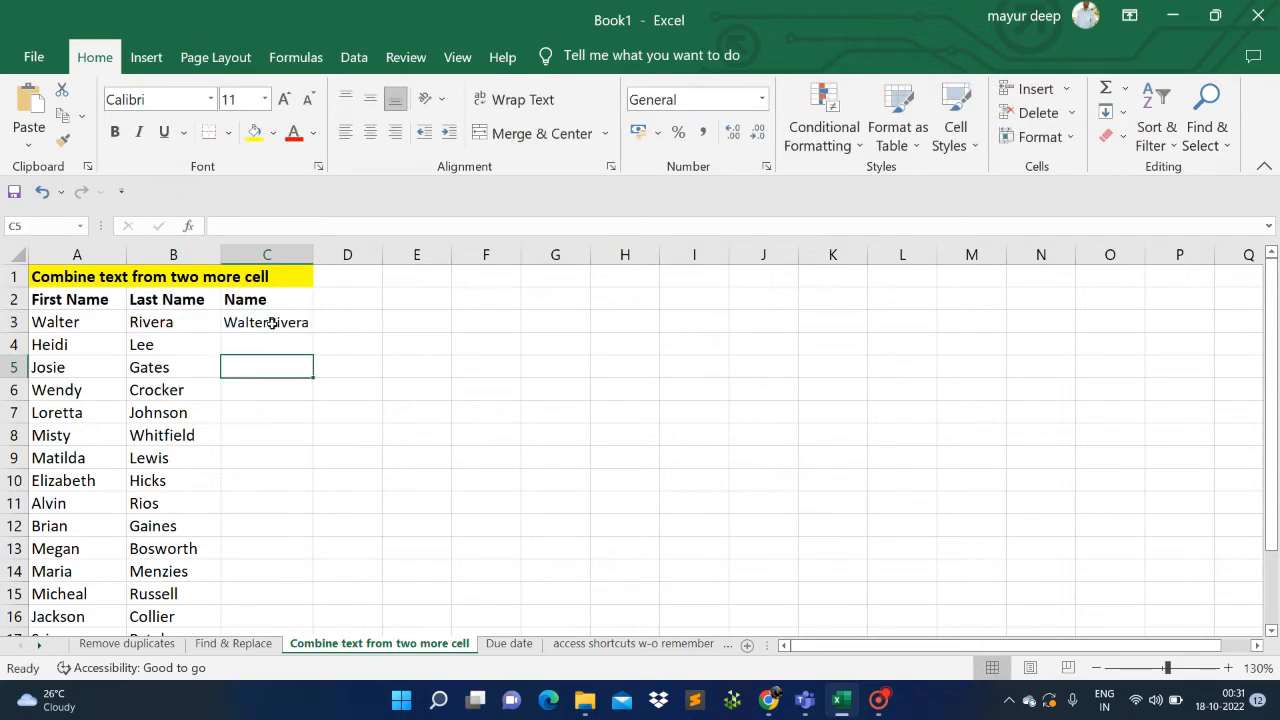
Step: Enter the formula =A3&" "&B3 in cell C3 to join the first and last name with a space
click(272, 324)
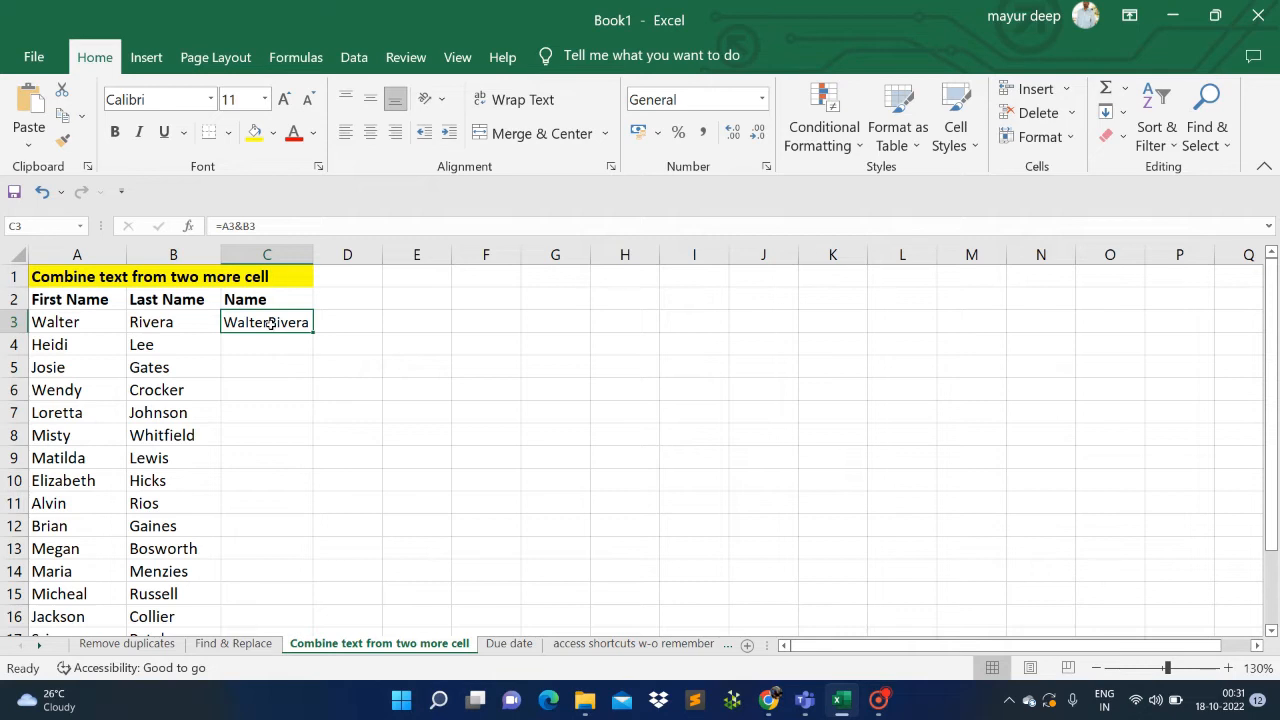
text(=)
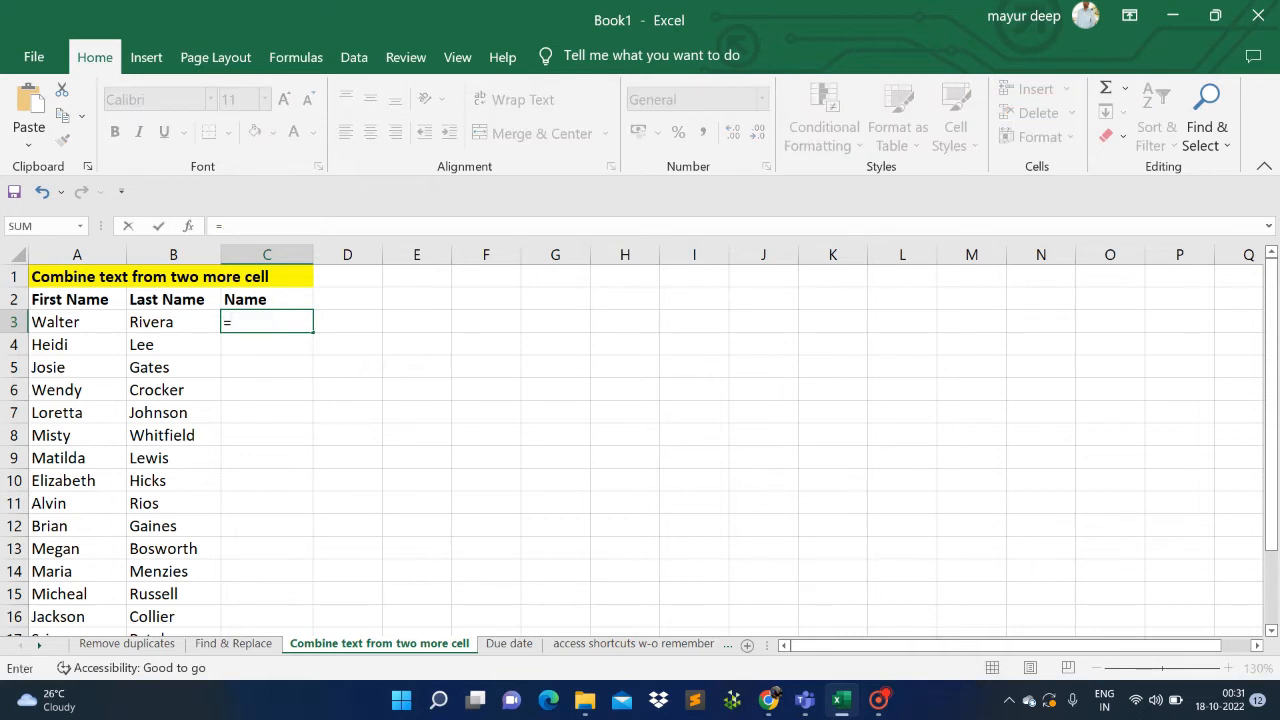
key(Left)
key(Left)
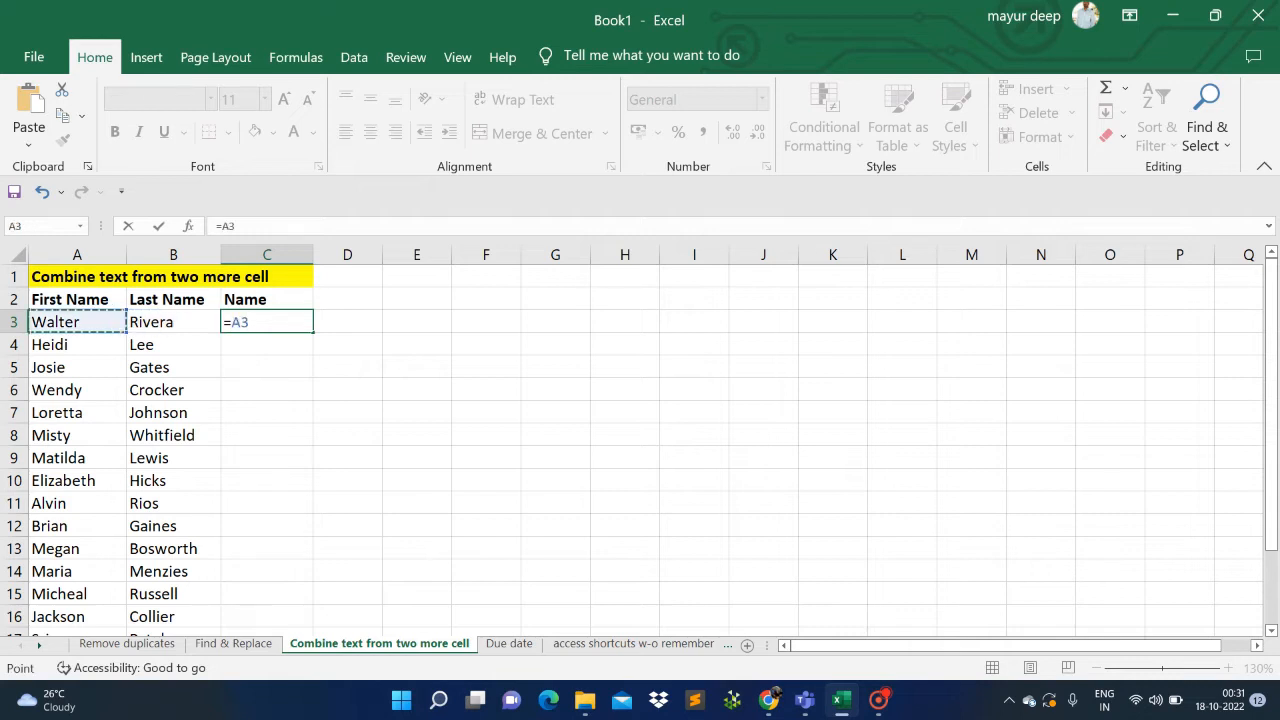
text(&)
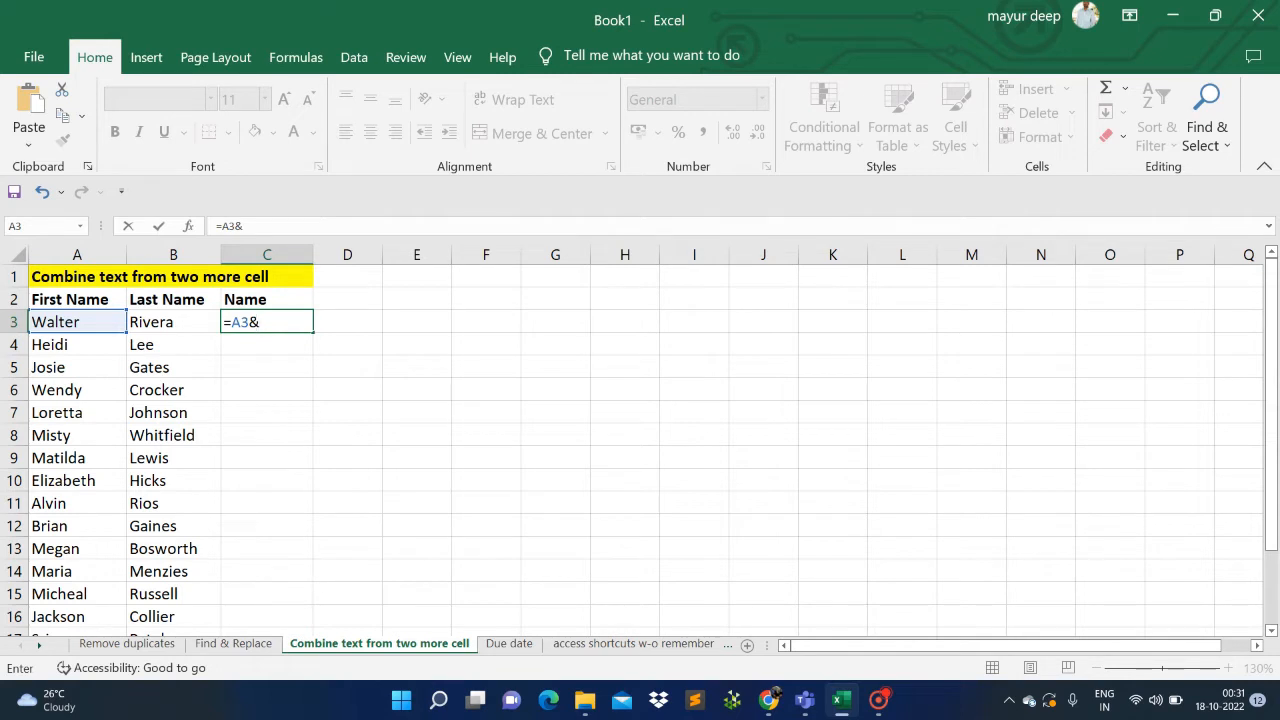
text(" "&)
key(Left)
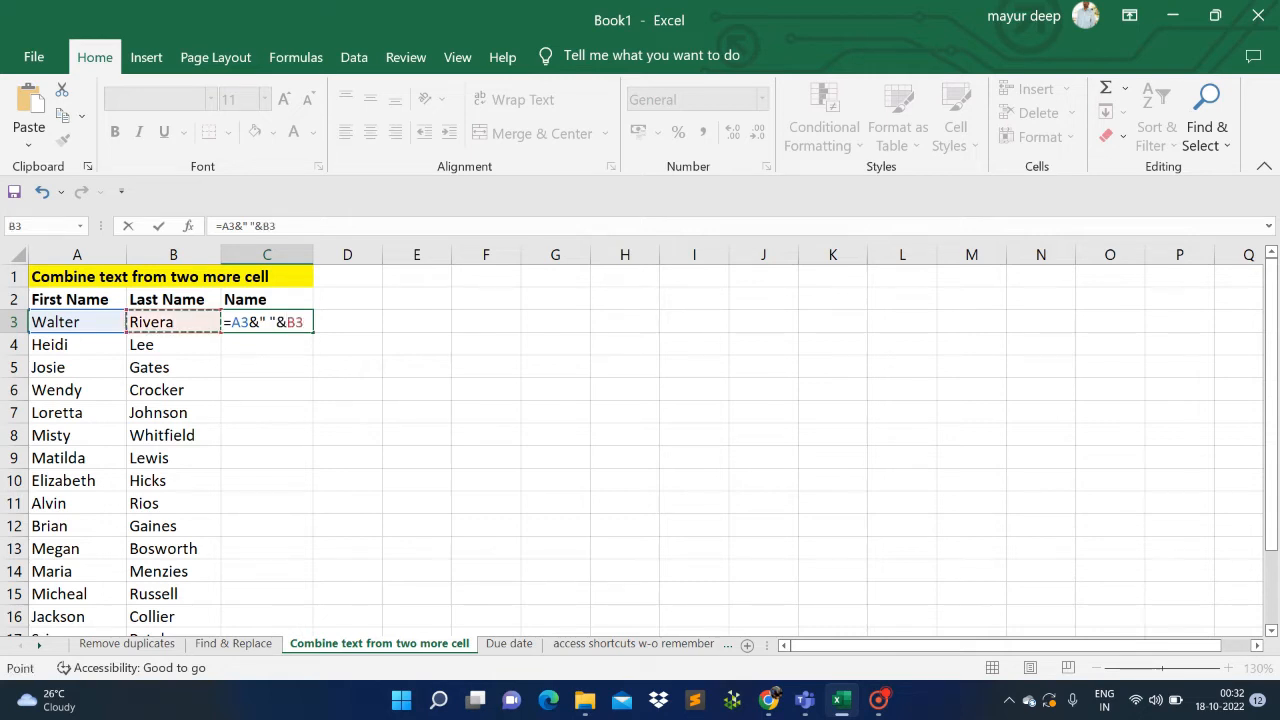
key(Return)
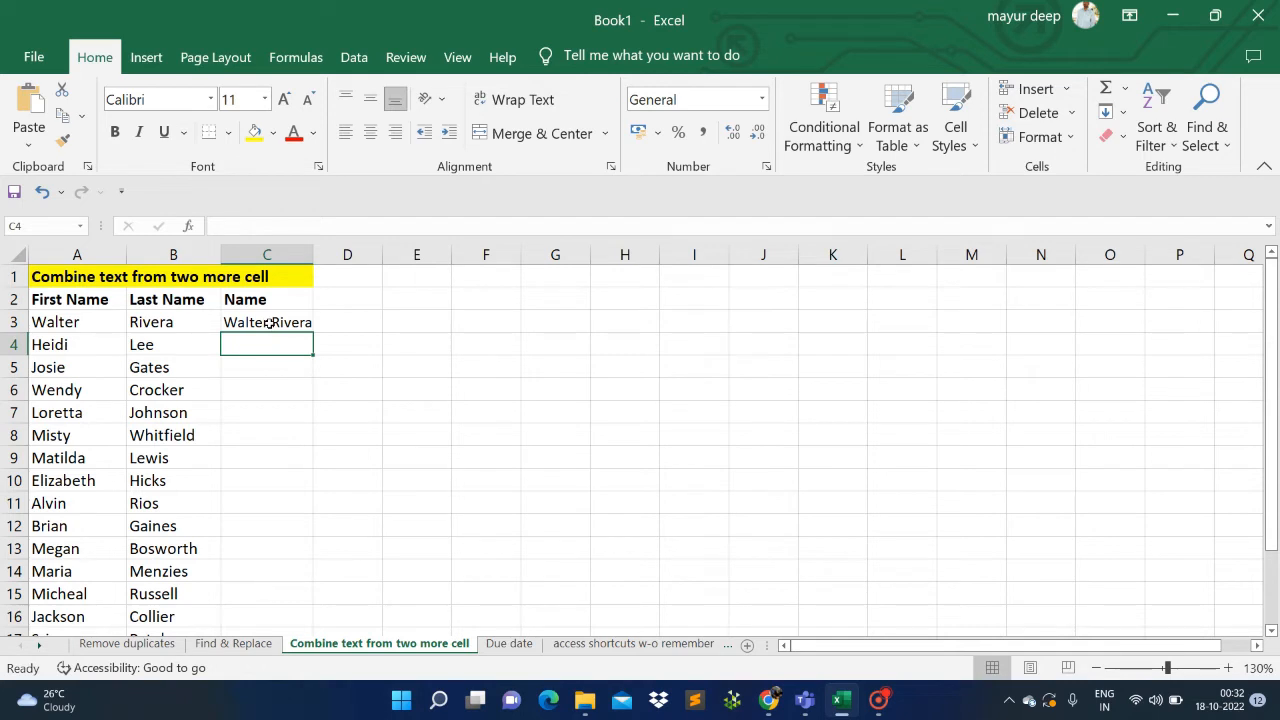
click(269, 322)
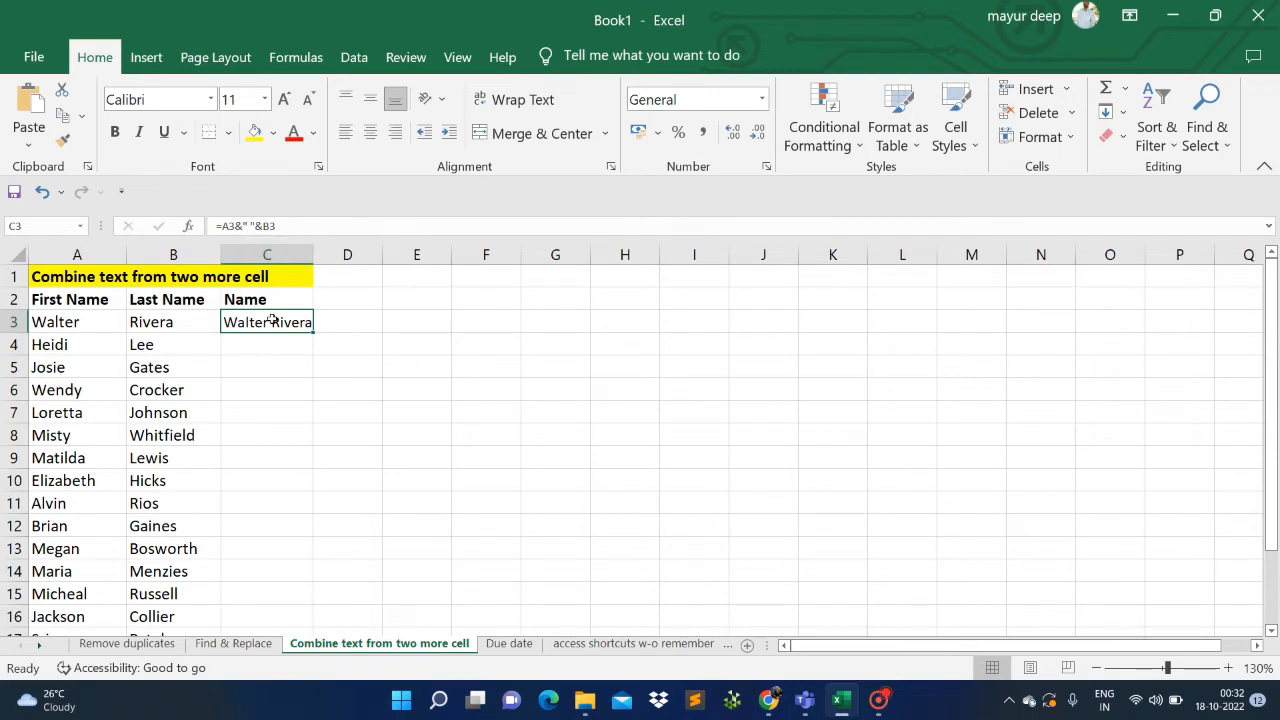
Step: Enter the formula =CONCAT(A4," "&B4) in cell C4 to combine the first and last name
key(Down)
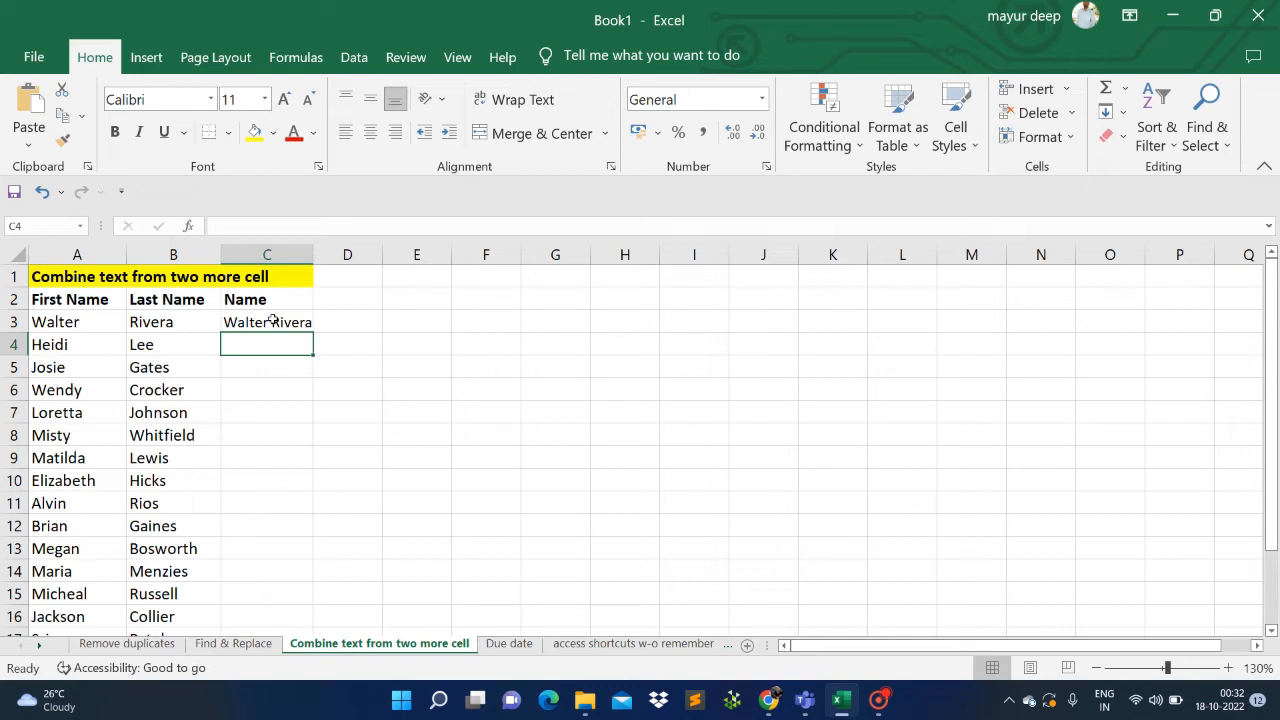
text(=)
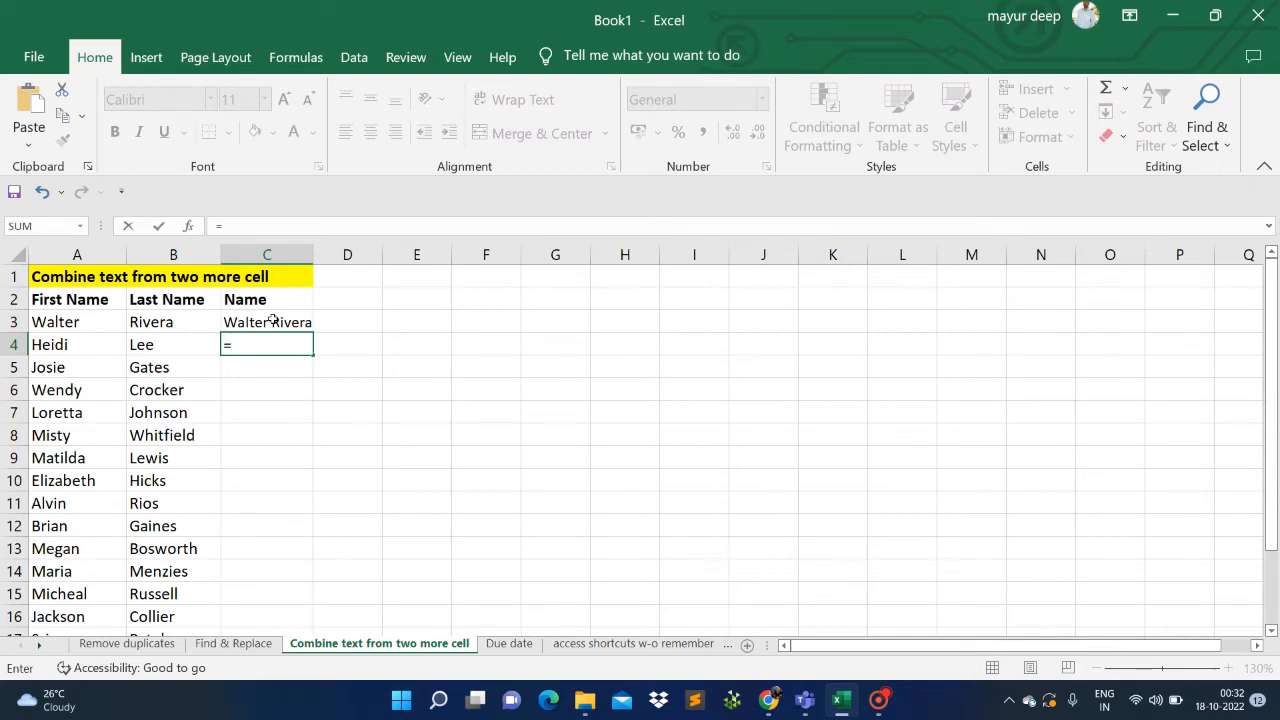
text(conca)
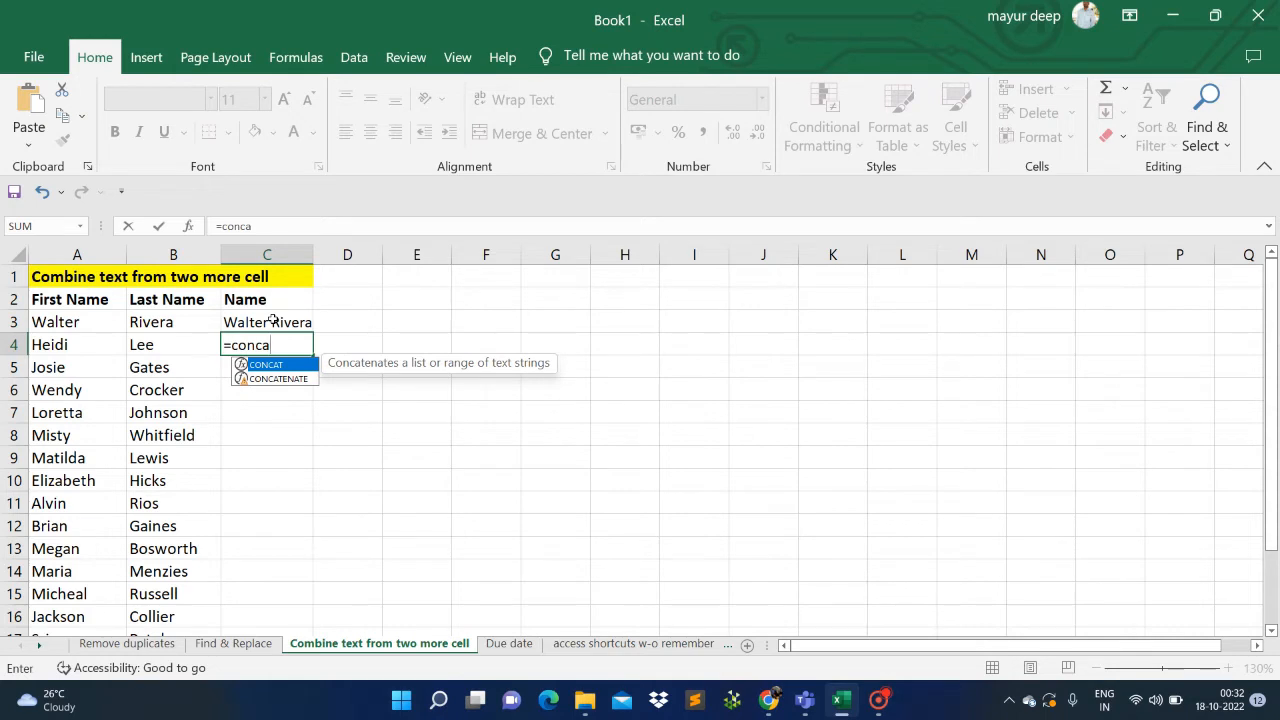
key(Tab)
key(Left)
key(Left)
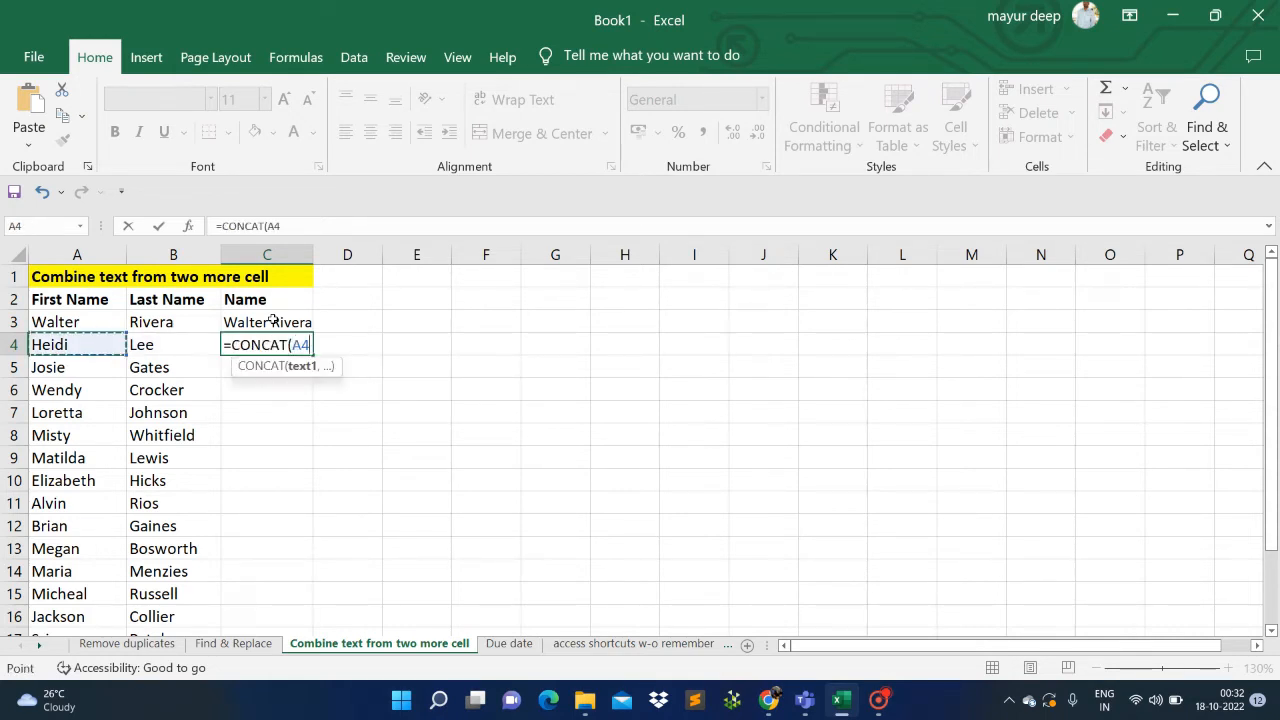
text(,)
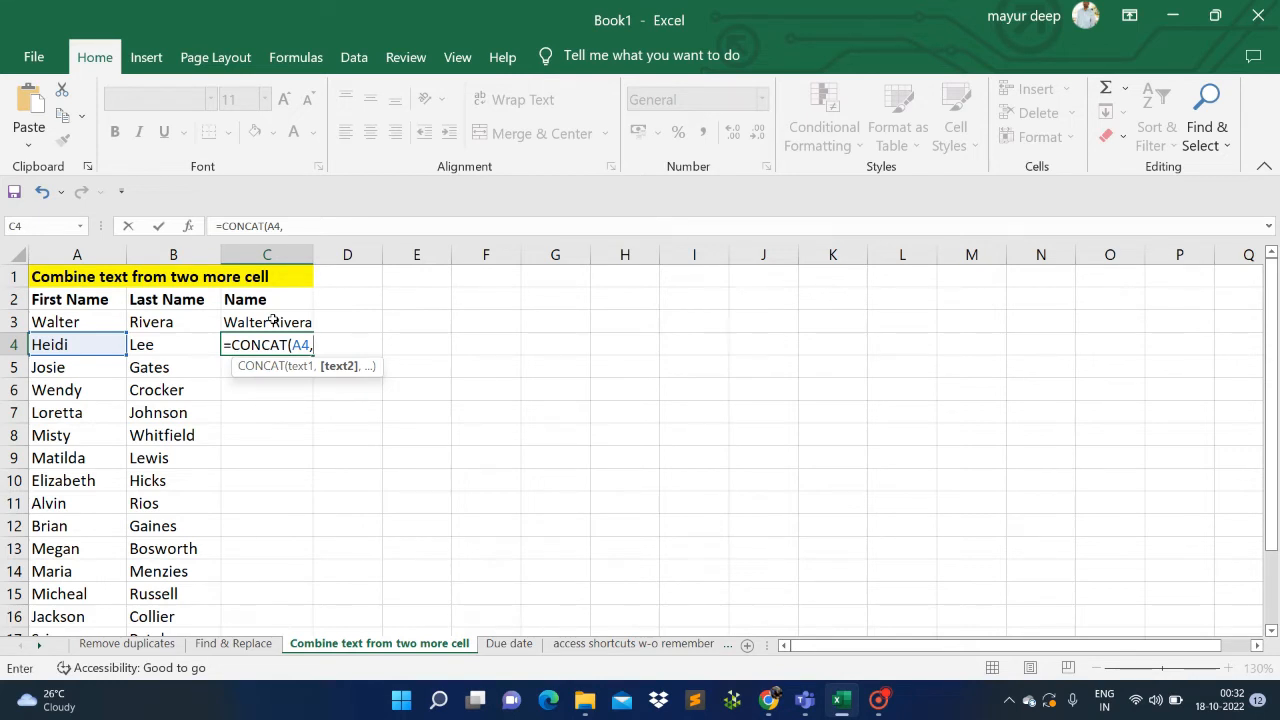
text(" "&)
key(Left)
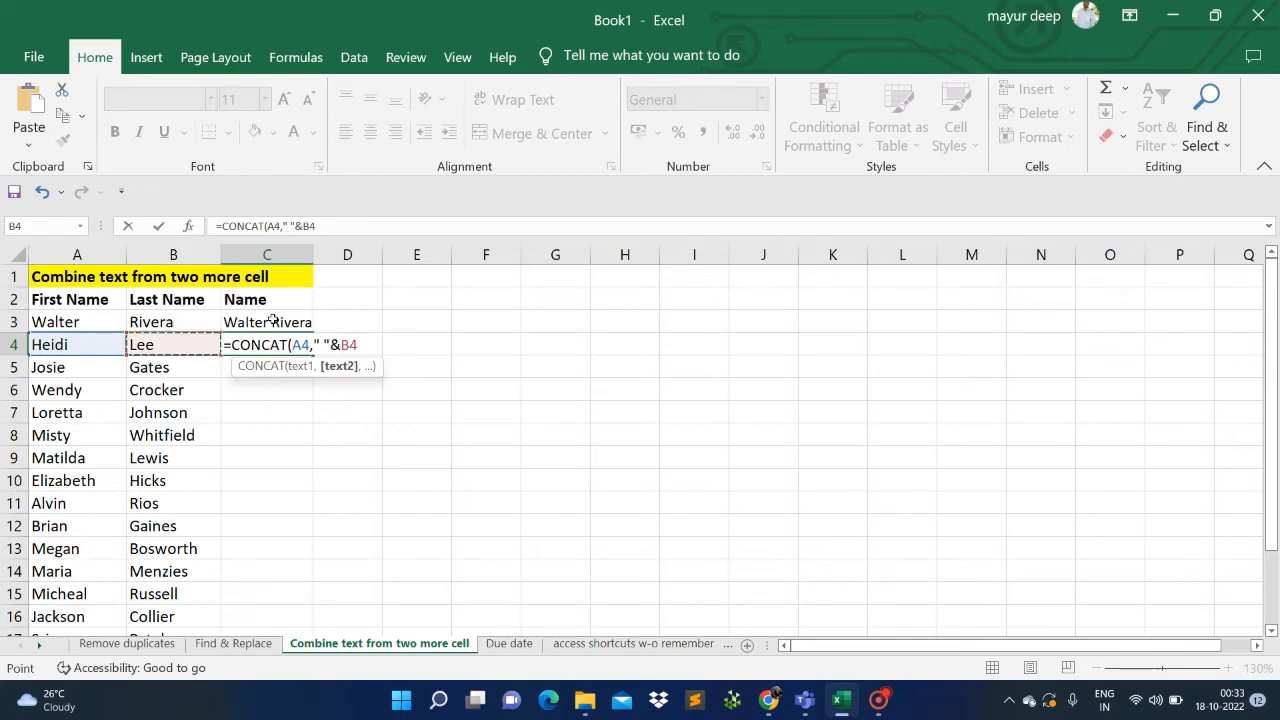
key(Return)
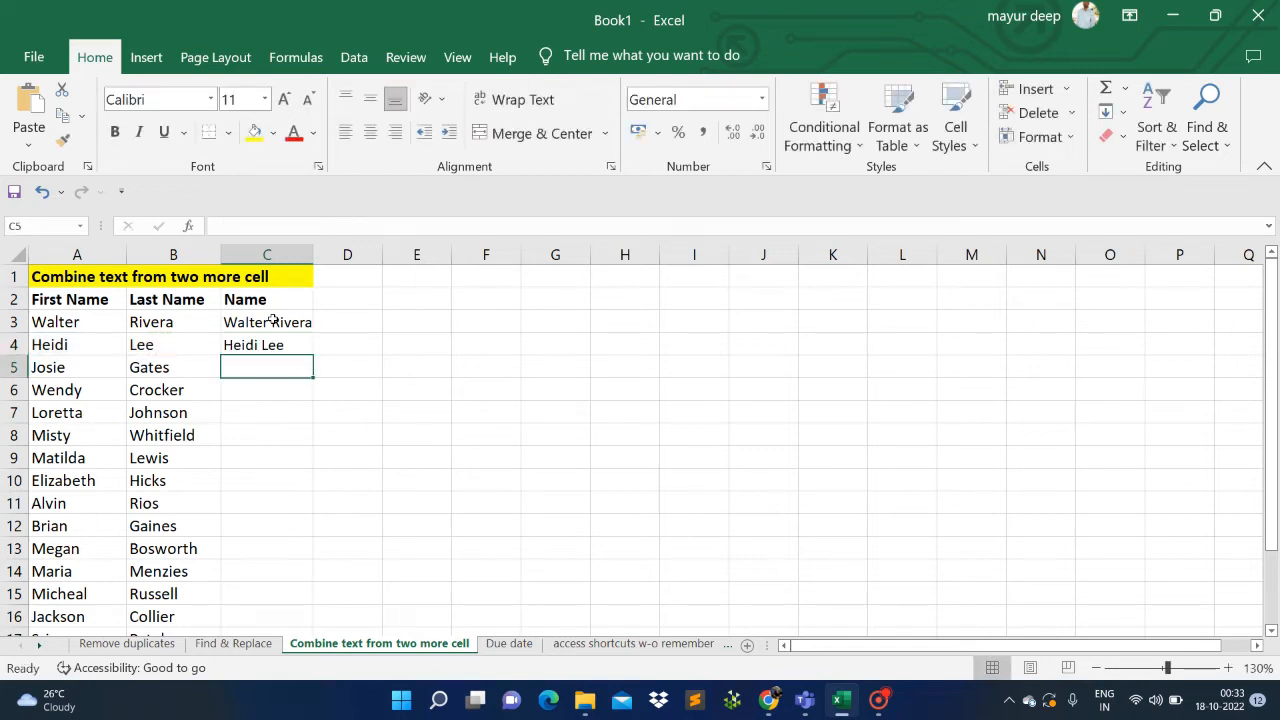
Step: Fill the CONCAT formula from C4 down the rest of the Name column and check the filled rows
click(266, 343)
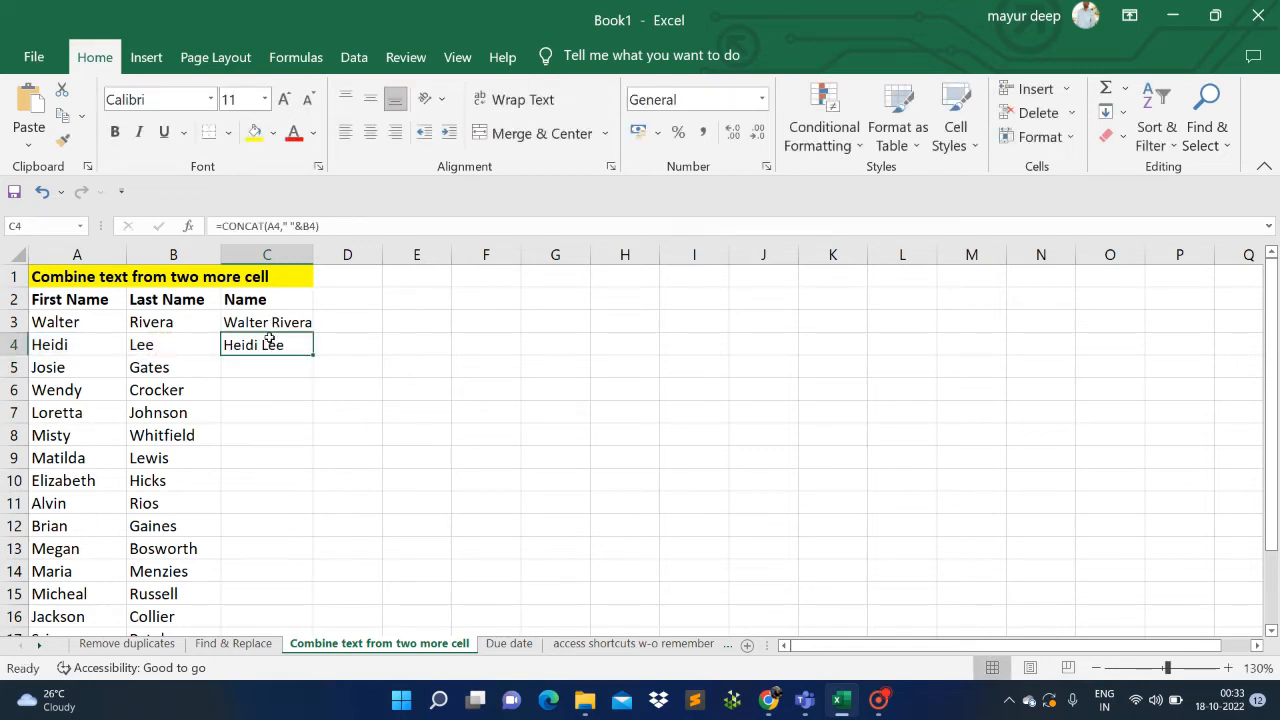
click(268, 323)
click(267, 342)
double_click(311, 355)
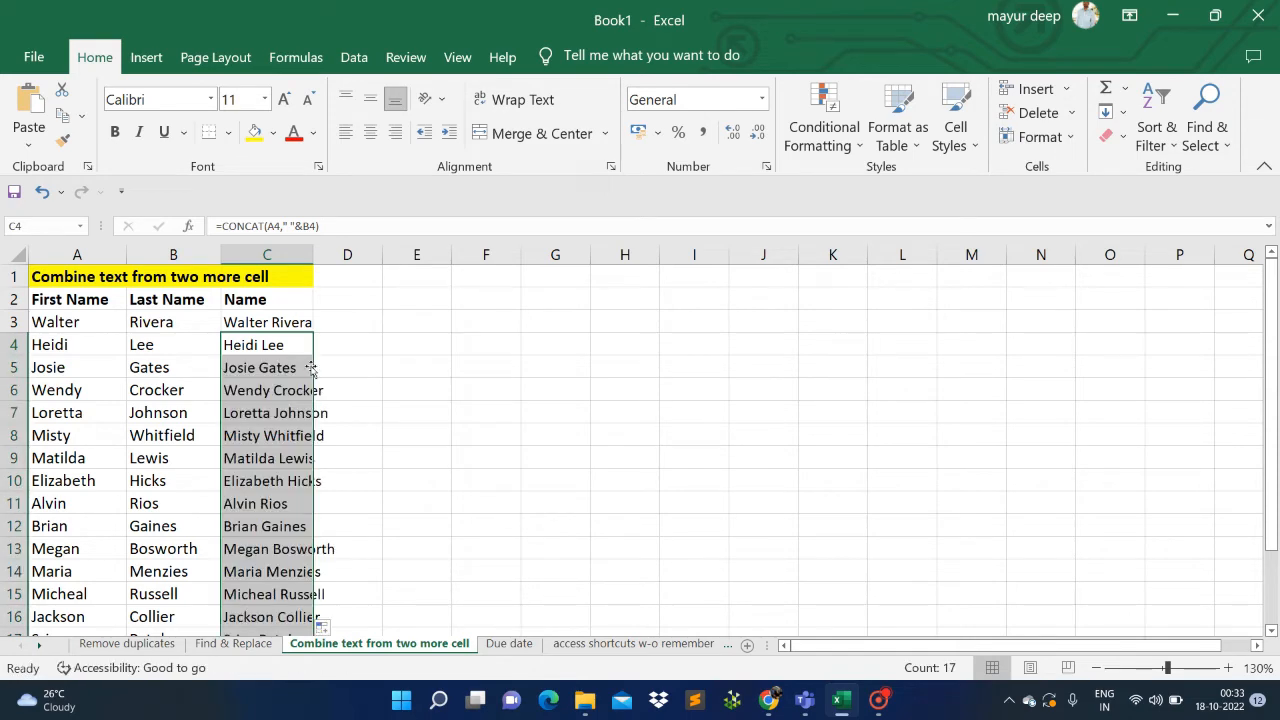
scroll(343, 440, down, 2)
scroll(343, 440, up, 2)
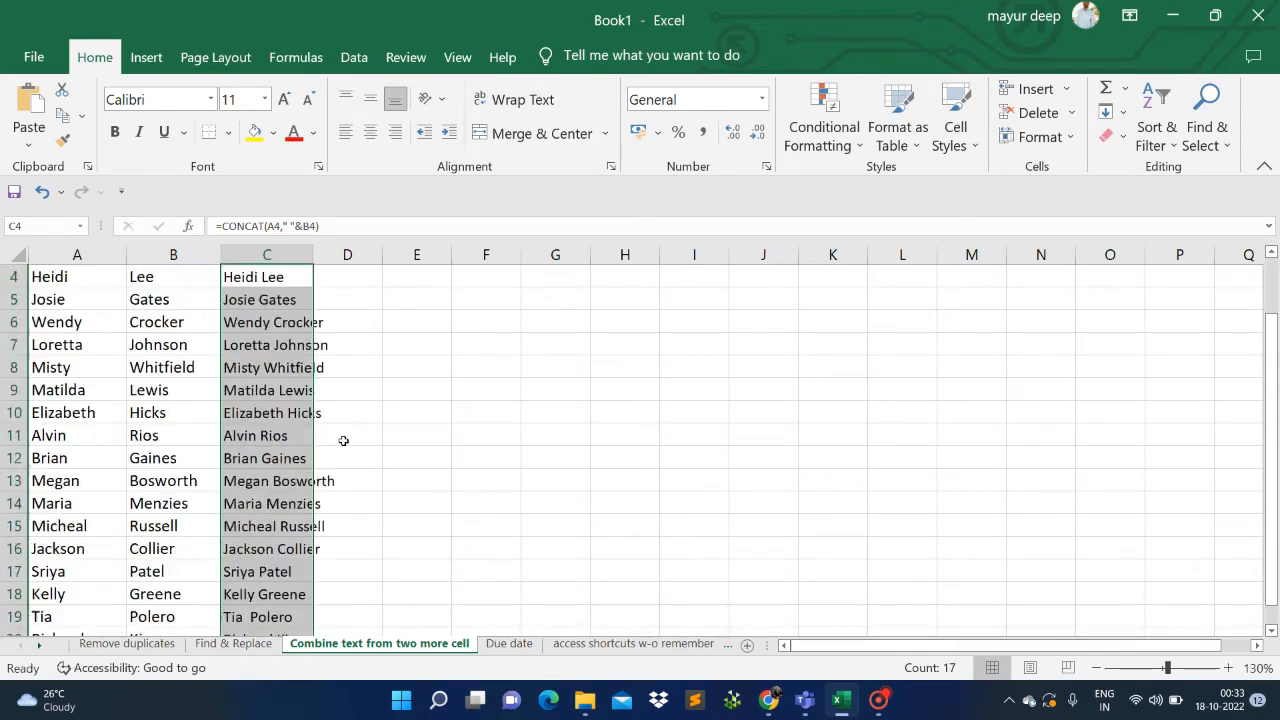
click(272, 528)
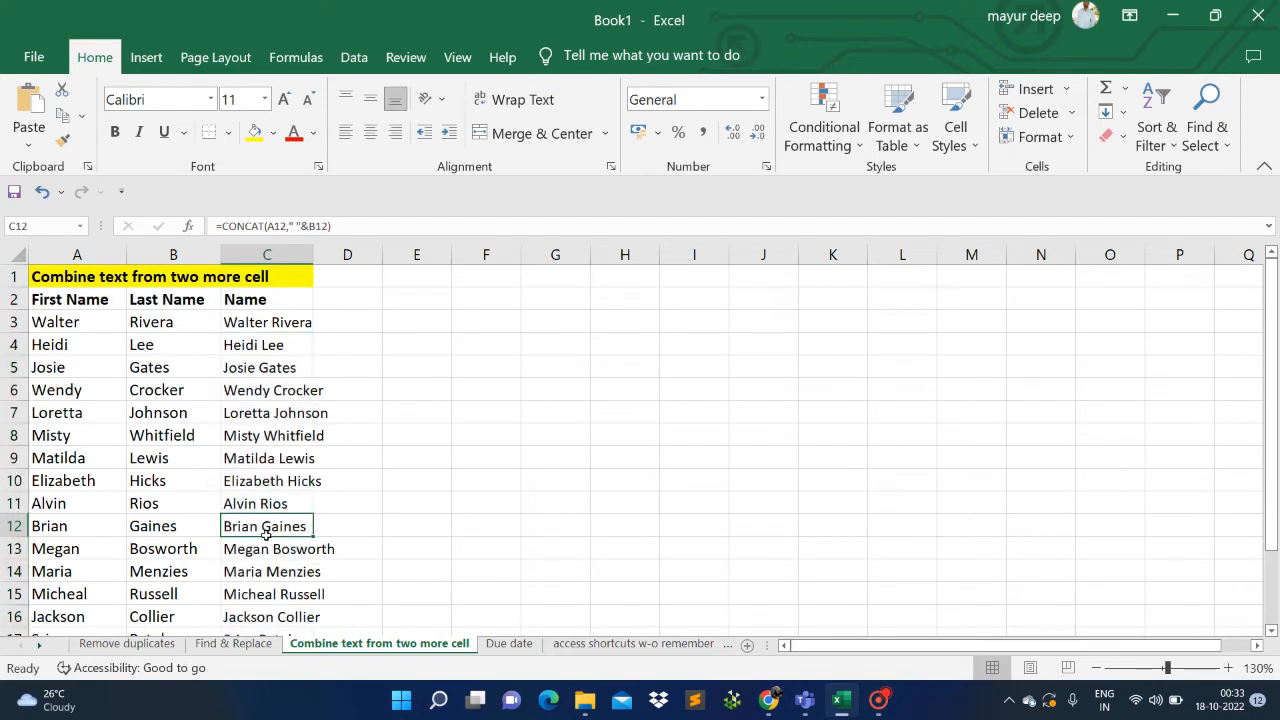
Step: Autofit the width of column C to the combined names and check the formula in C3
double_click(313, 254)
click(284, 322)
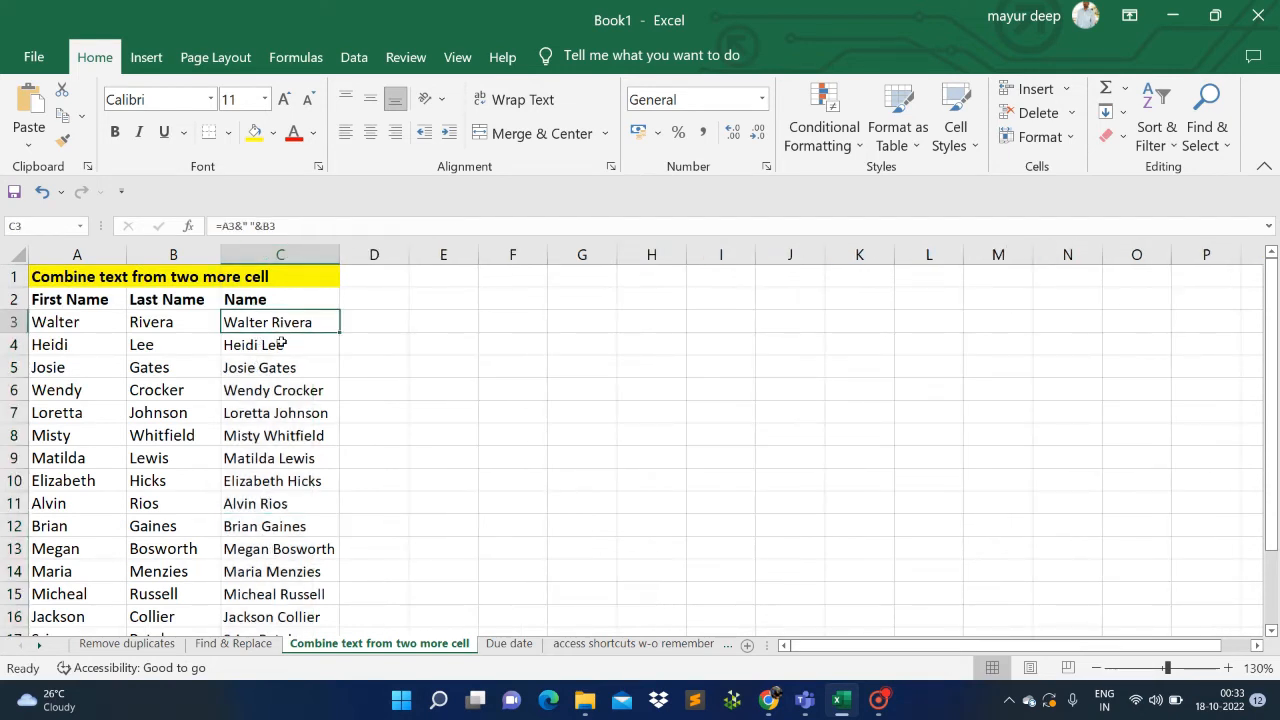
click(157, 300)
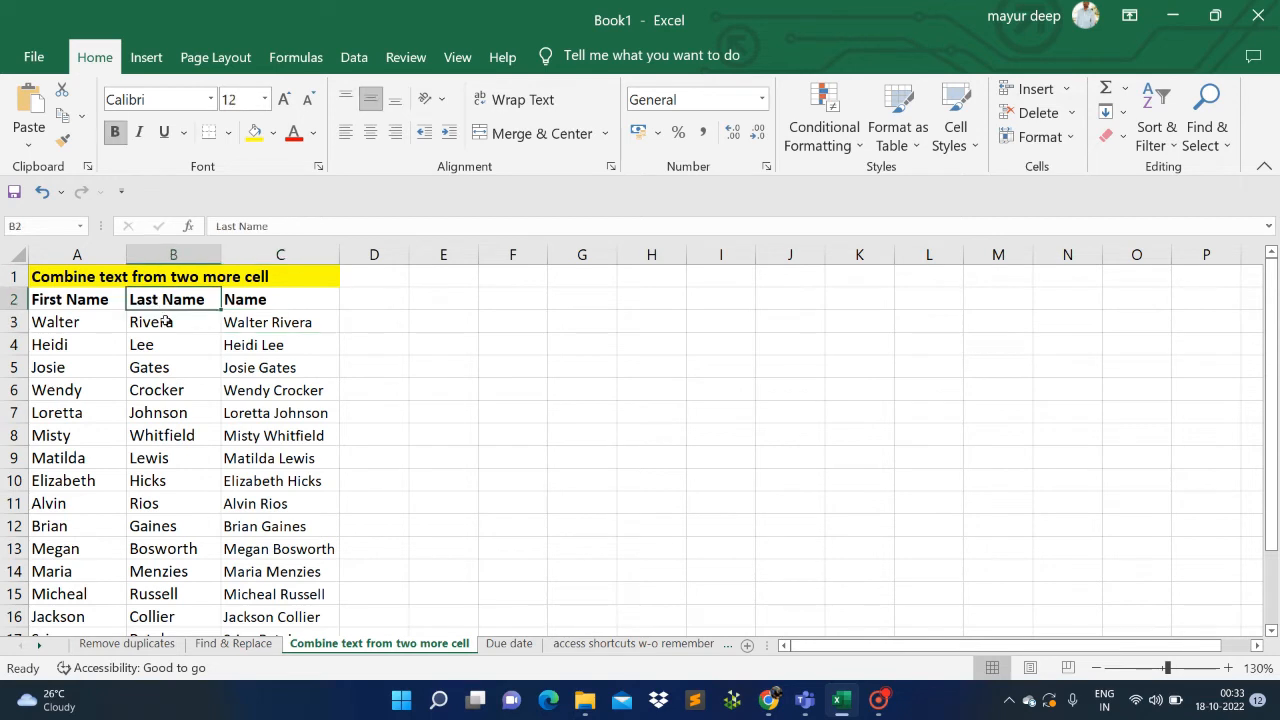
click(166, 321)
click(262, 325)
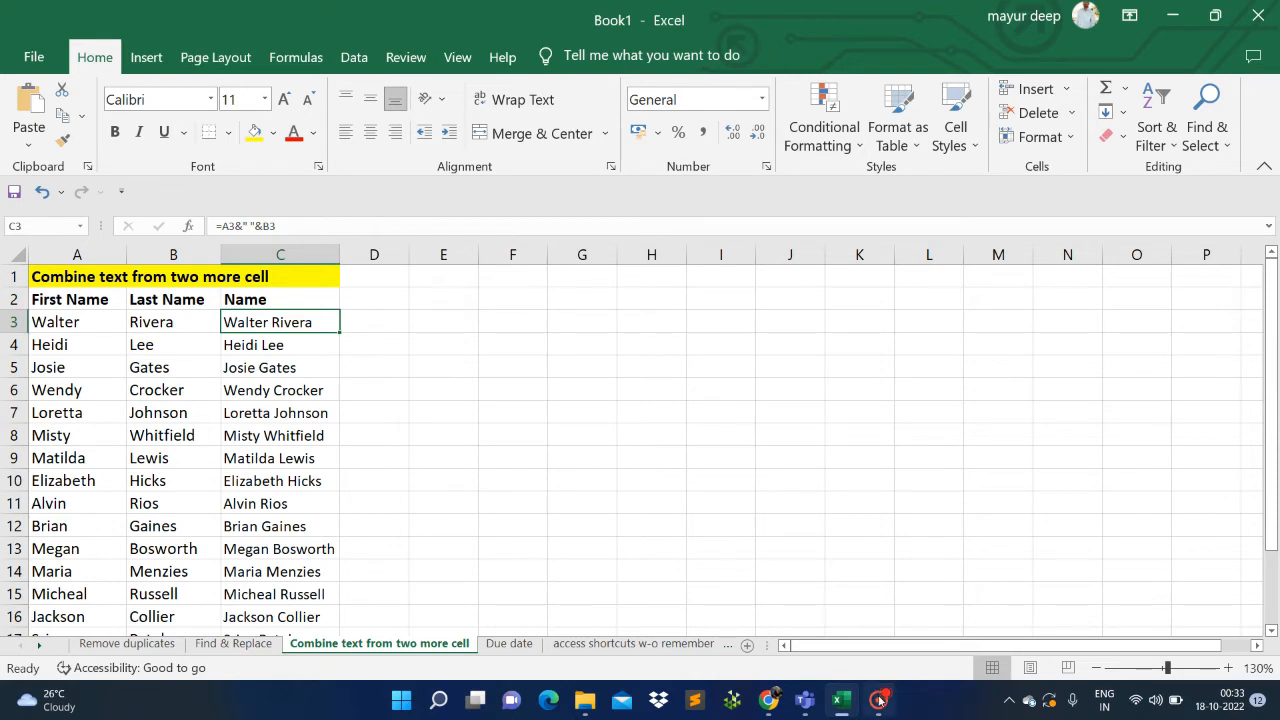
mouse_move(879, 700)
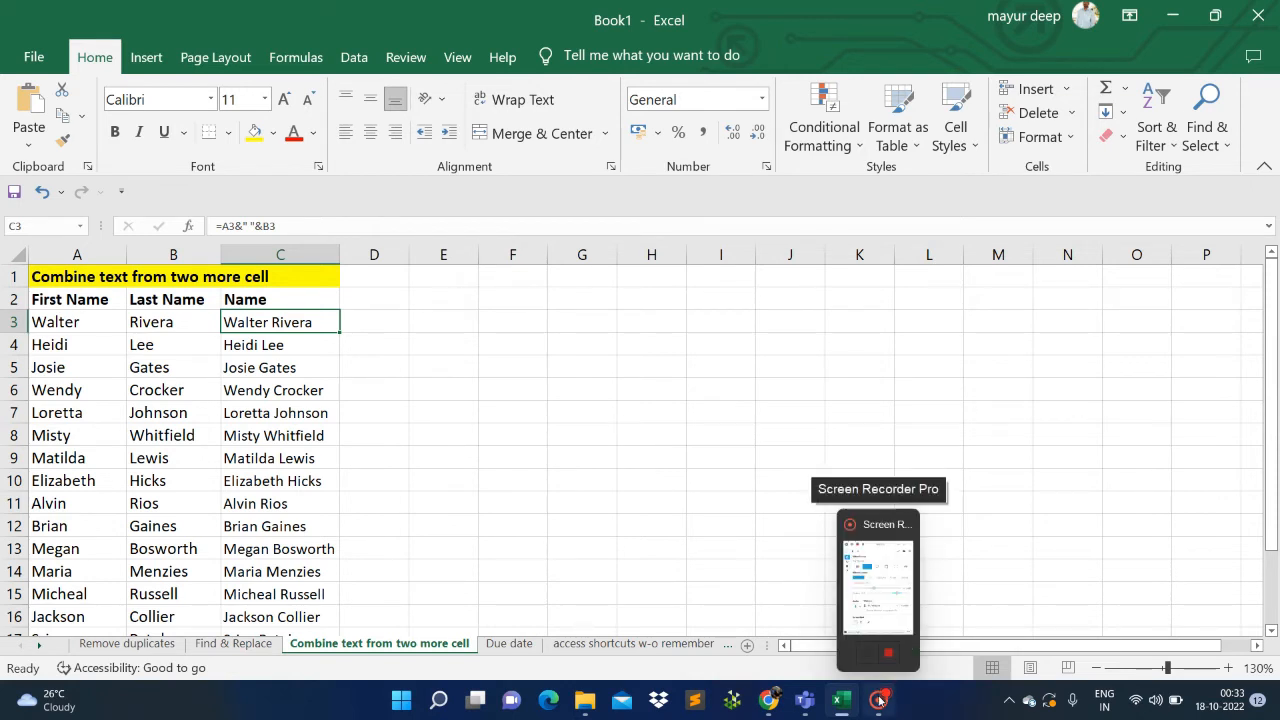
click(894, 646)
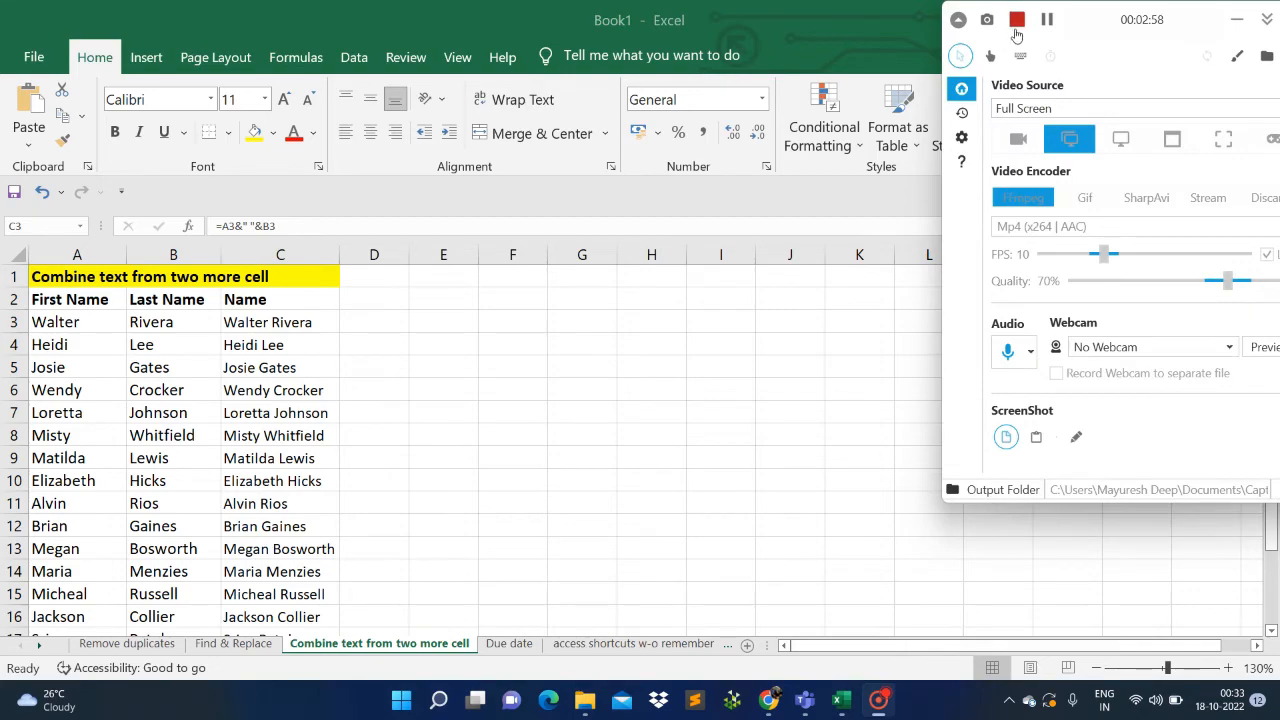
click(1016, 20)
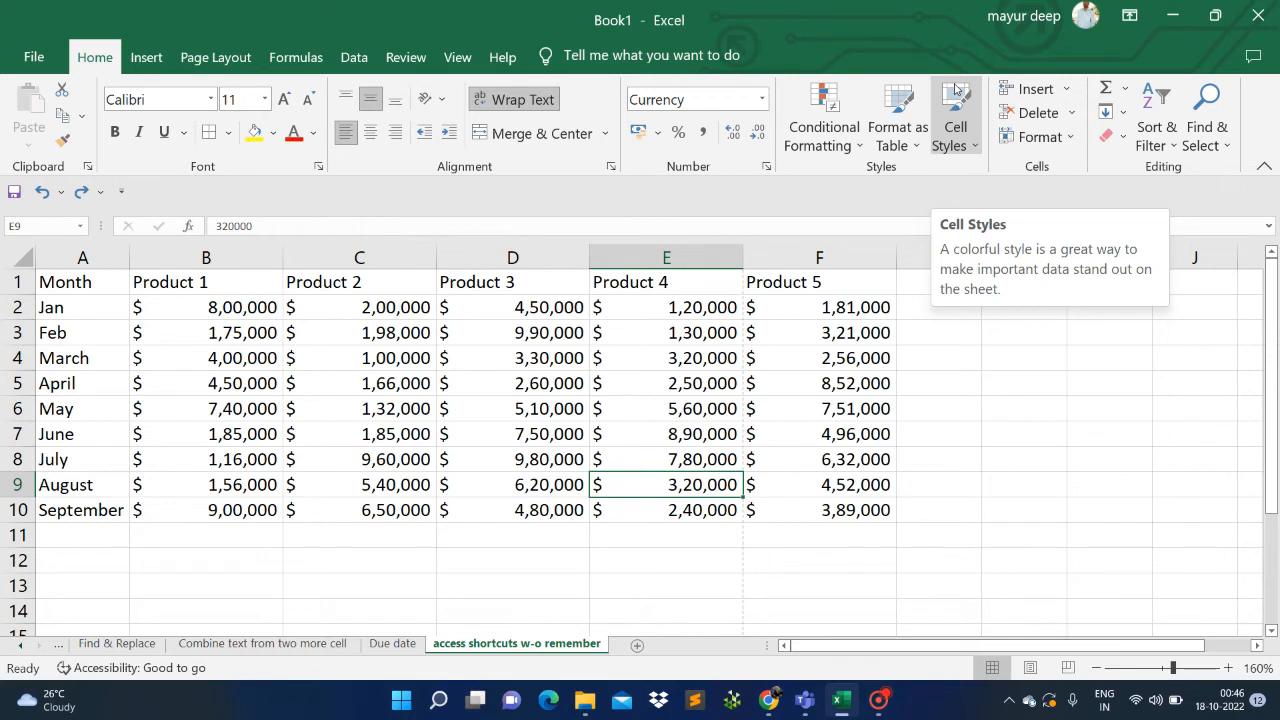
Step: Copy the August value of Product 4 from E9 into cell E13, and undo the paste
key(ctrl+c)
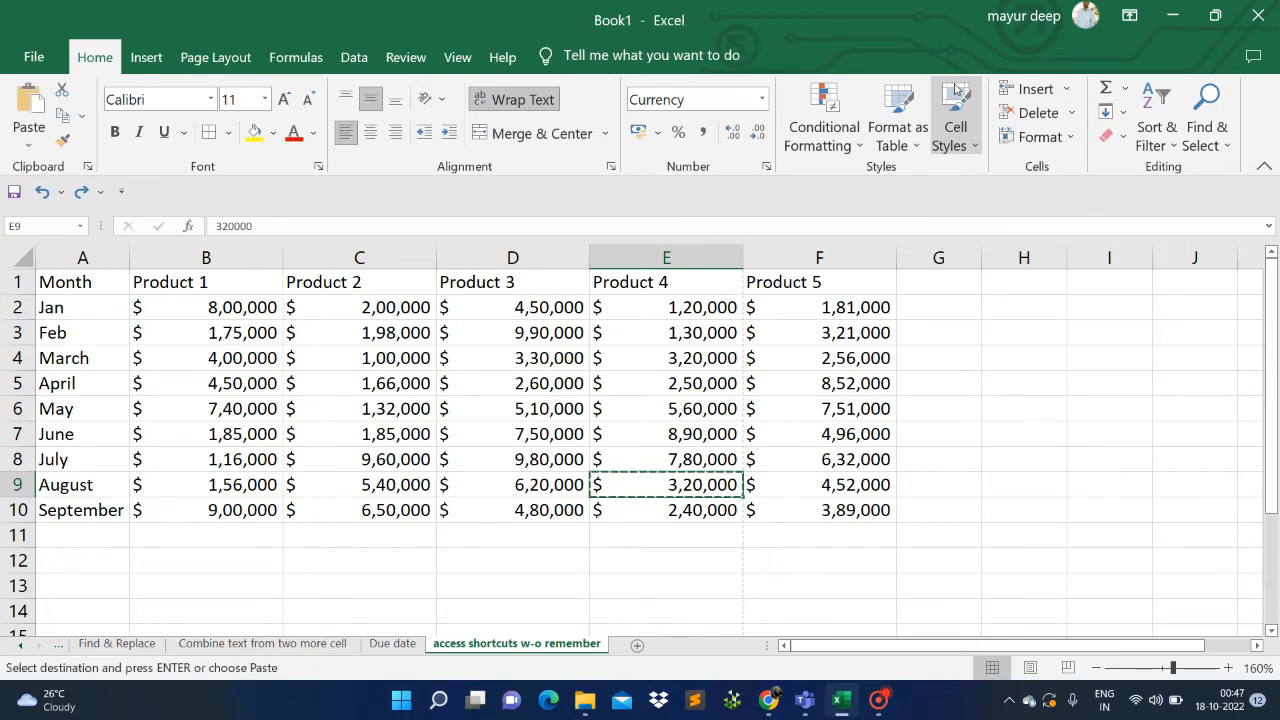
key(Down)
key(Down)
key(Down)
key(Down)
key(ctrl+v)
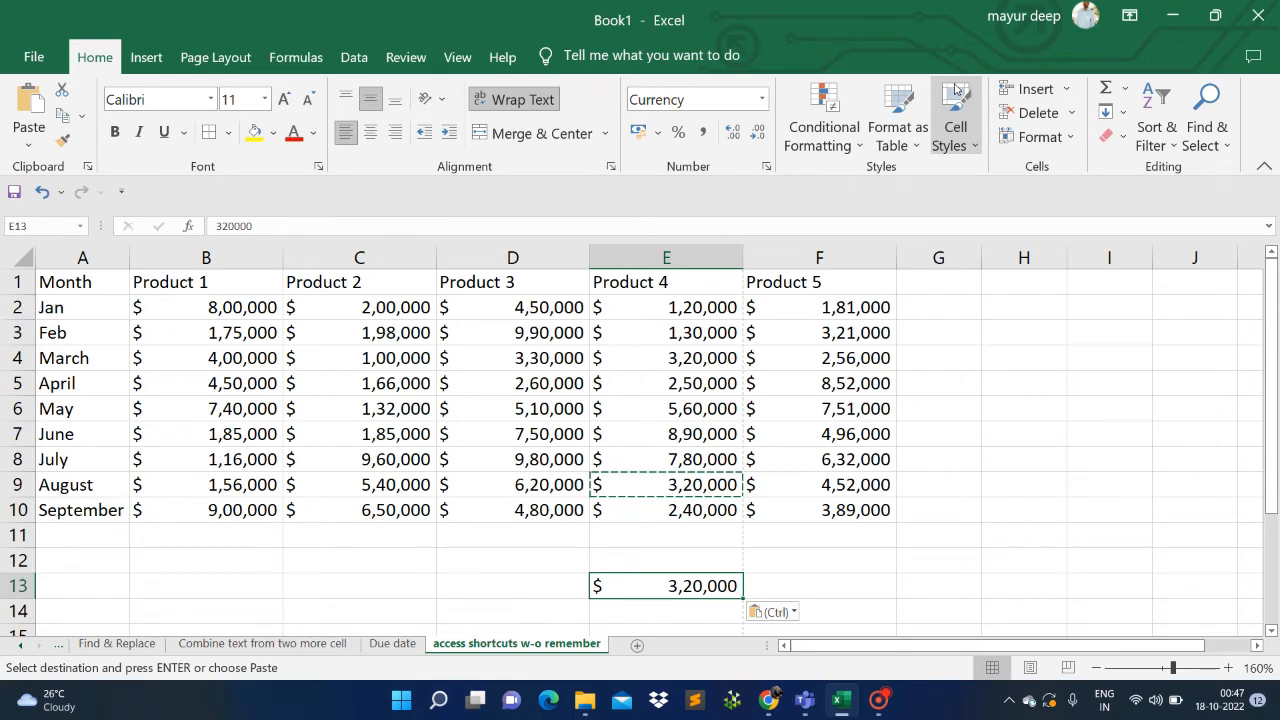
key(ctrl+z)
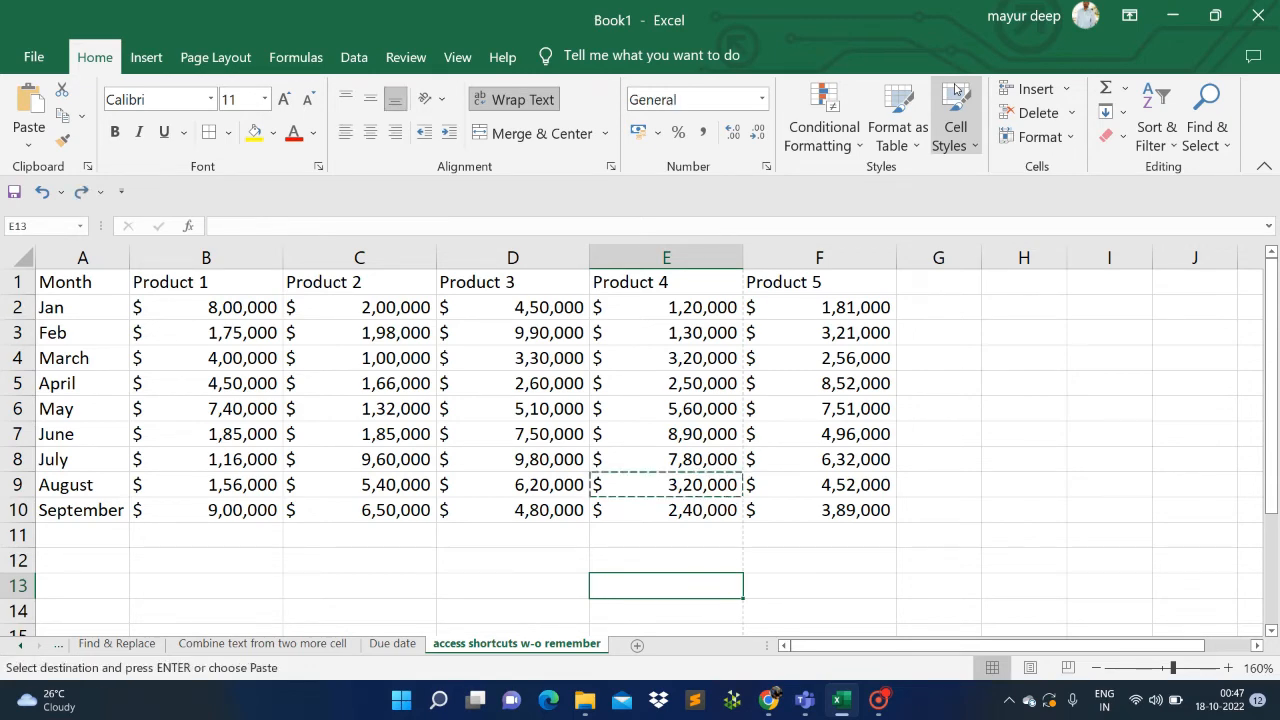
Step: Preview the product sales sheet for printing, then return to the worksheet
key(alt+p)
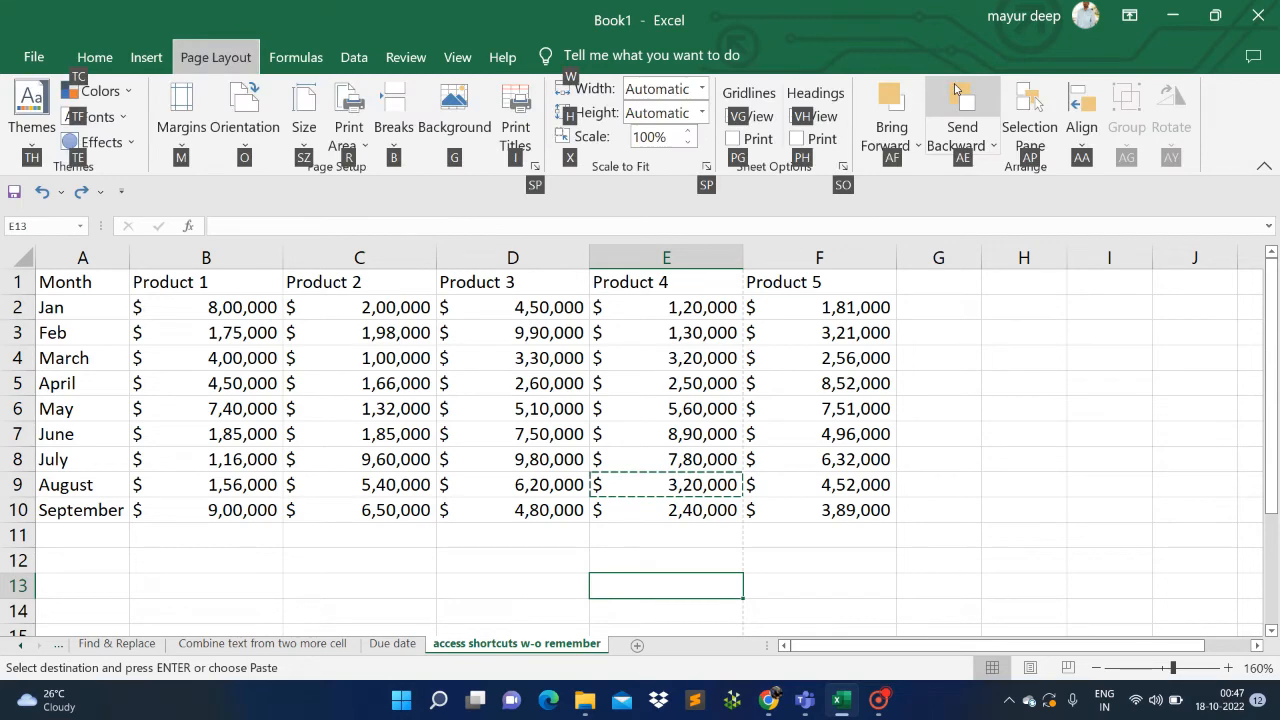
click(872, 586)
key(ctrl+p)
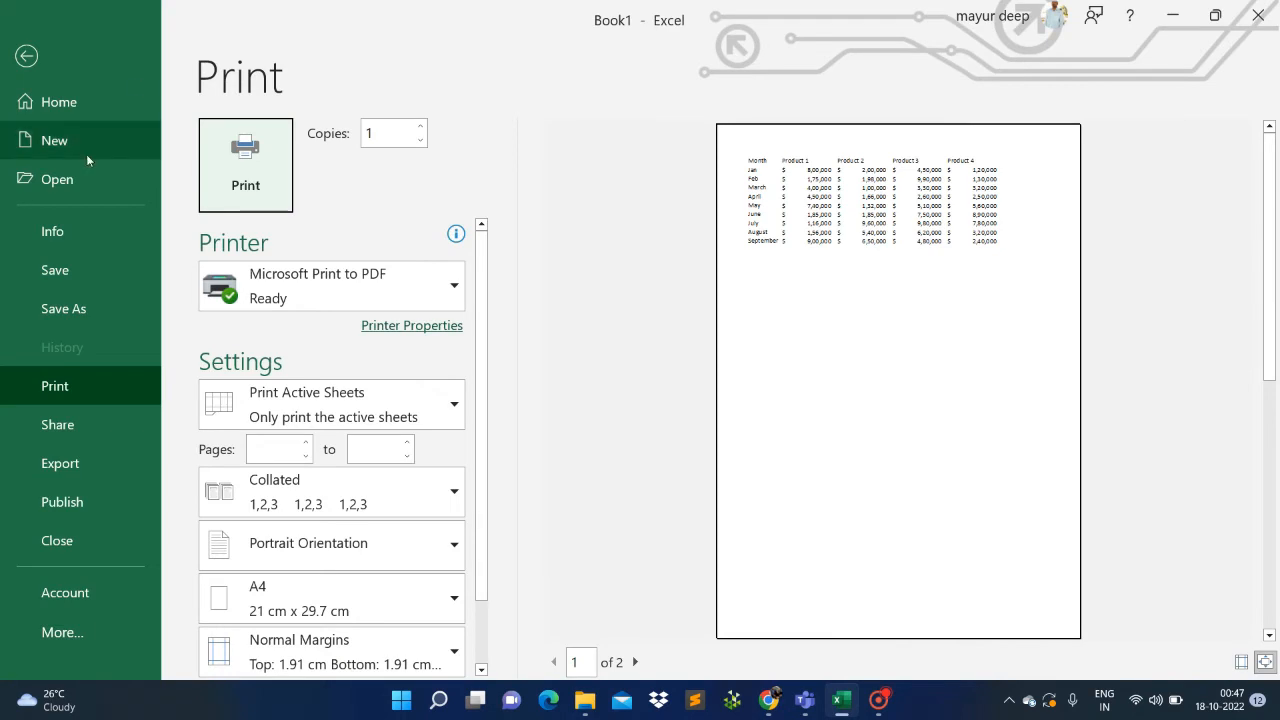
click(42, 72)
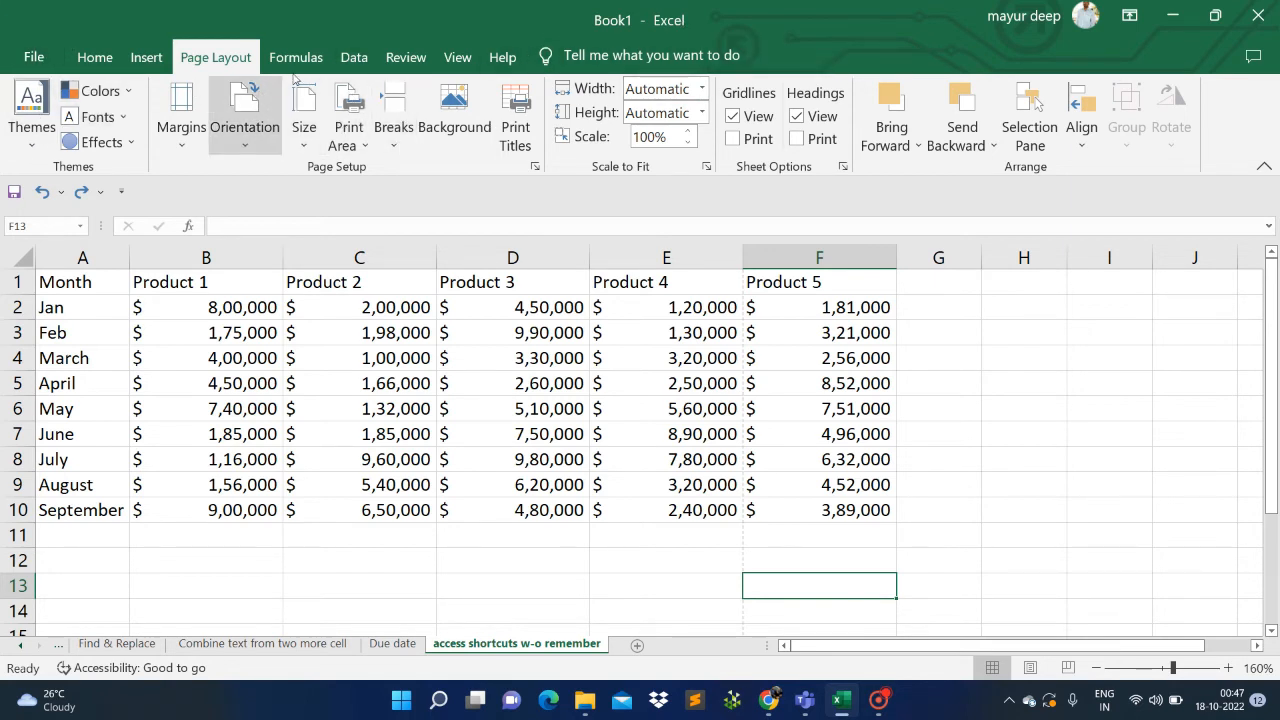
click(117, 63)
click(142, 60)
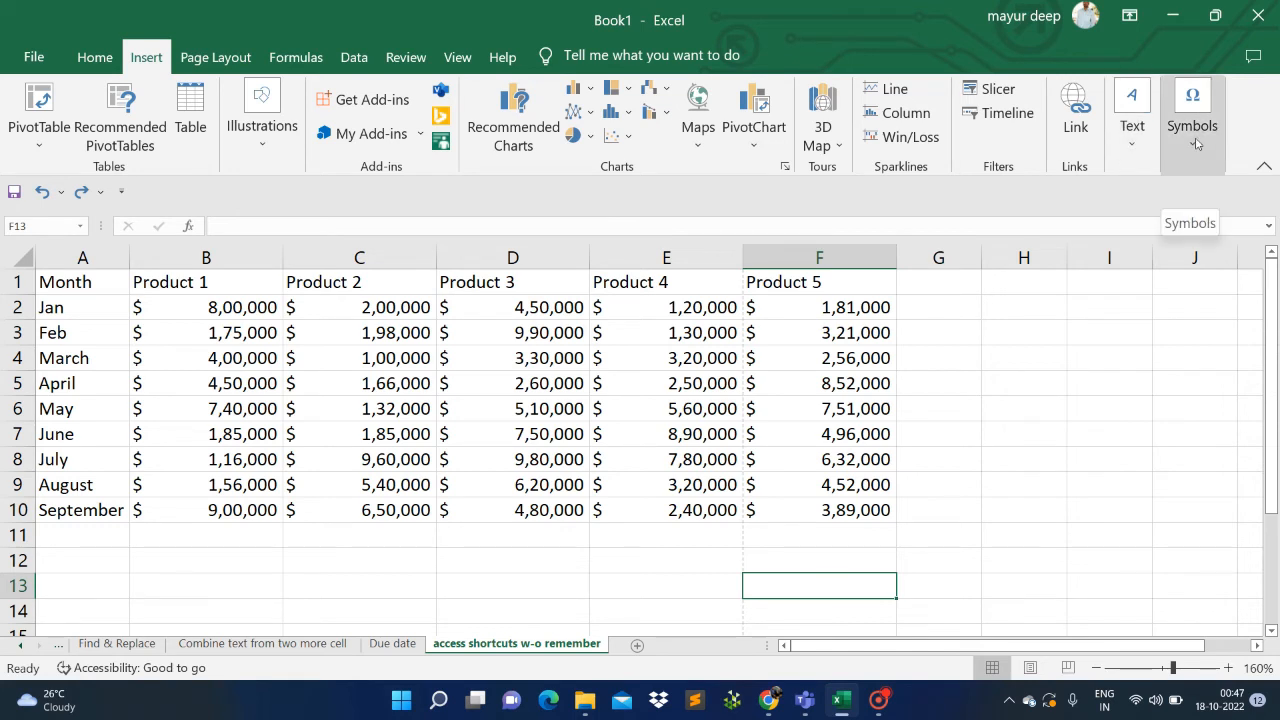
click(1137, 149)
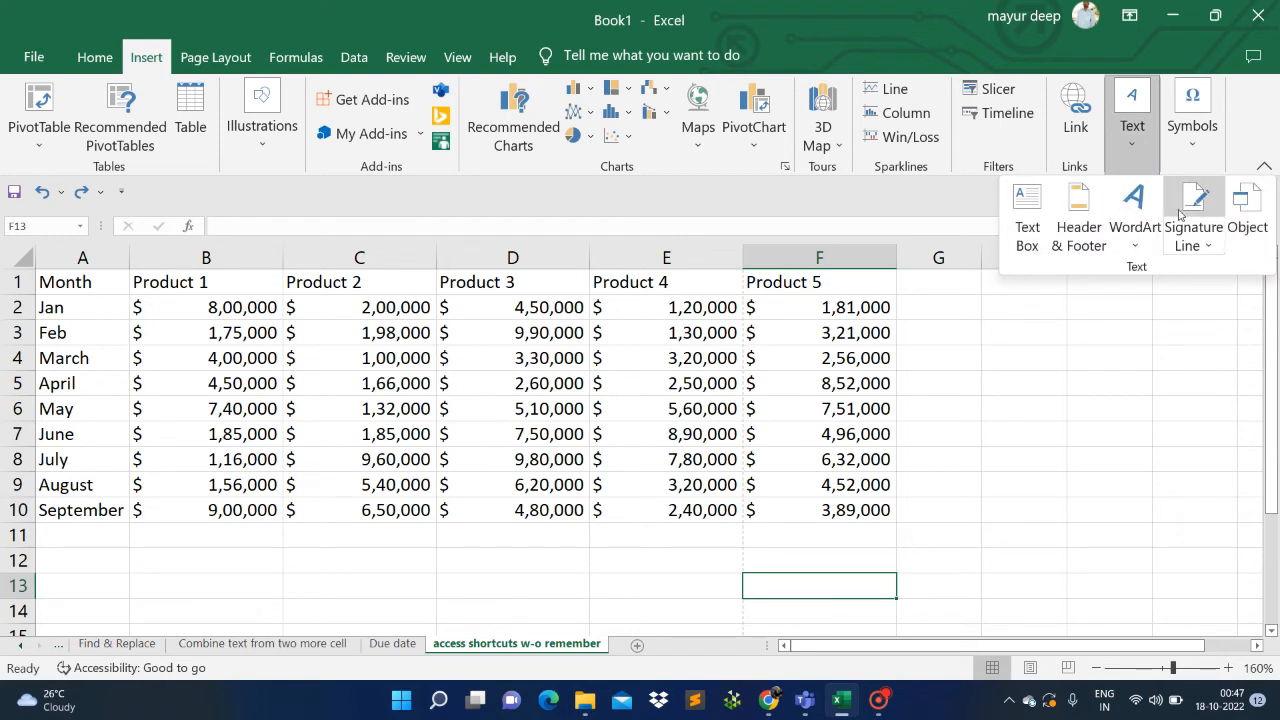
click(1082, 326)
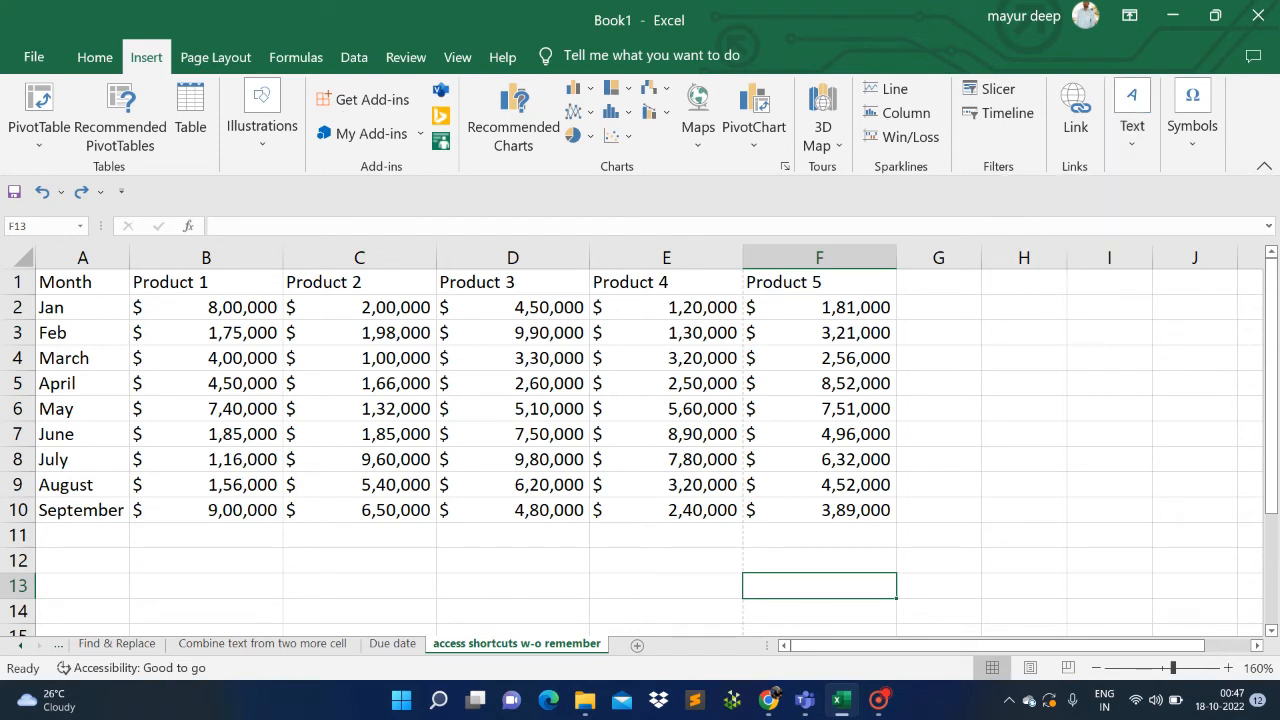
click(105, 58)
Step: Apply All Borders to the June value of Product 3 in cell D7
click(531, 427)
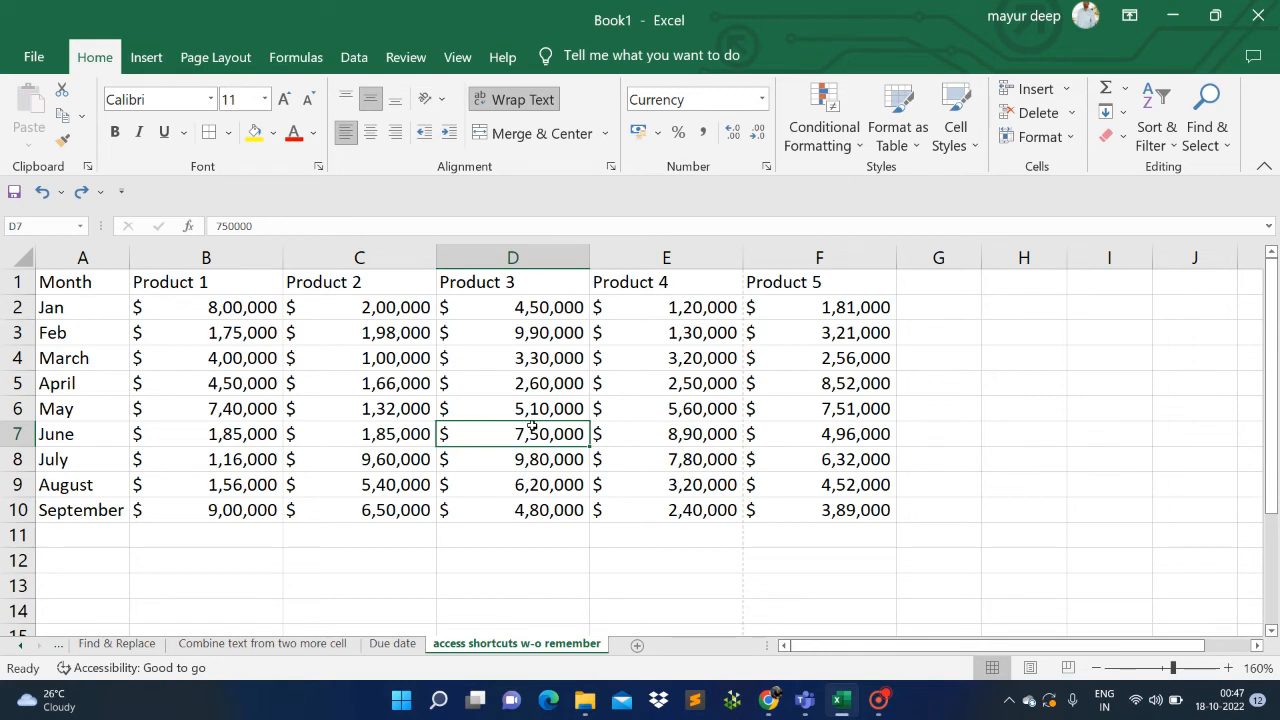
key(alt)
key(h)
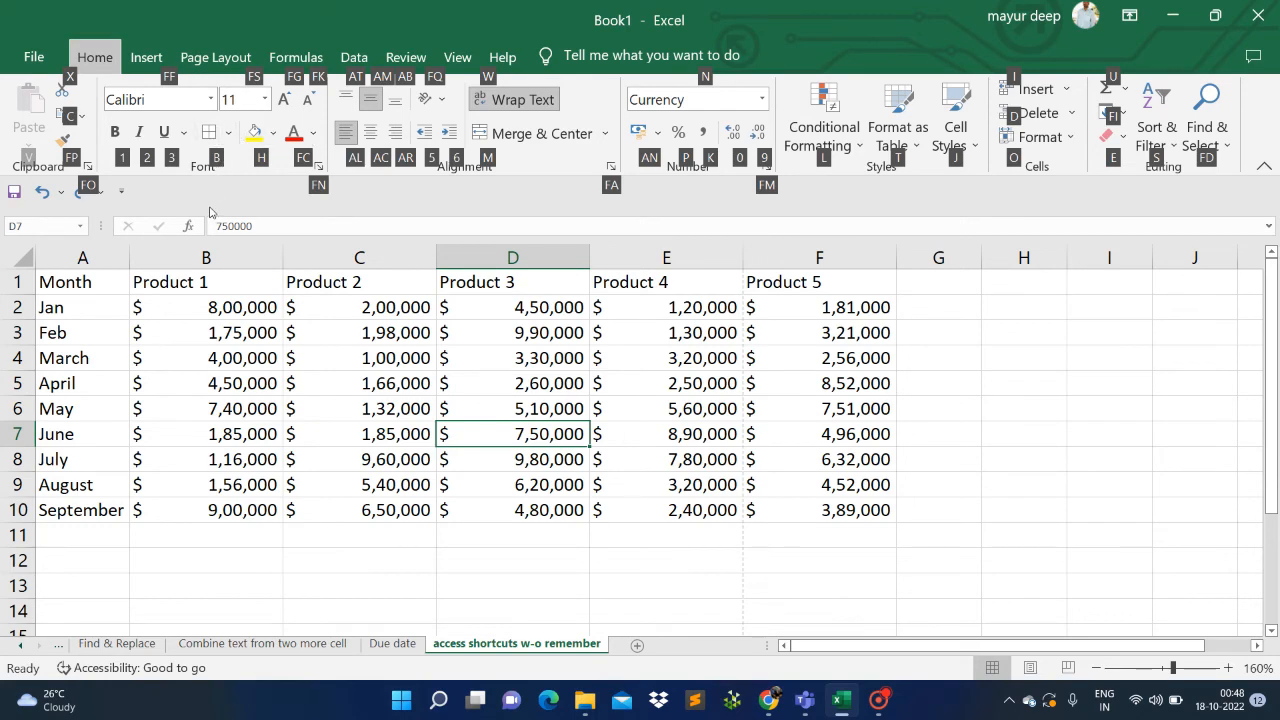
key(b)
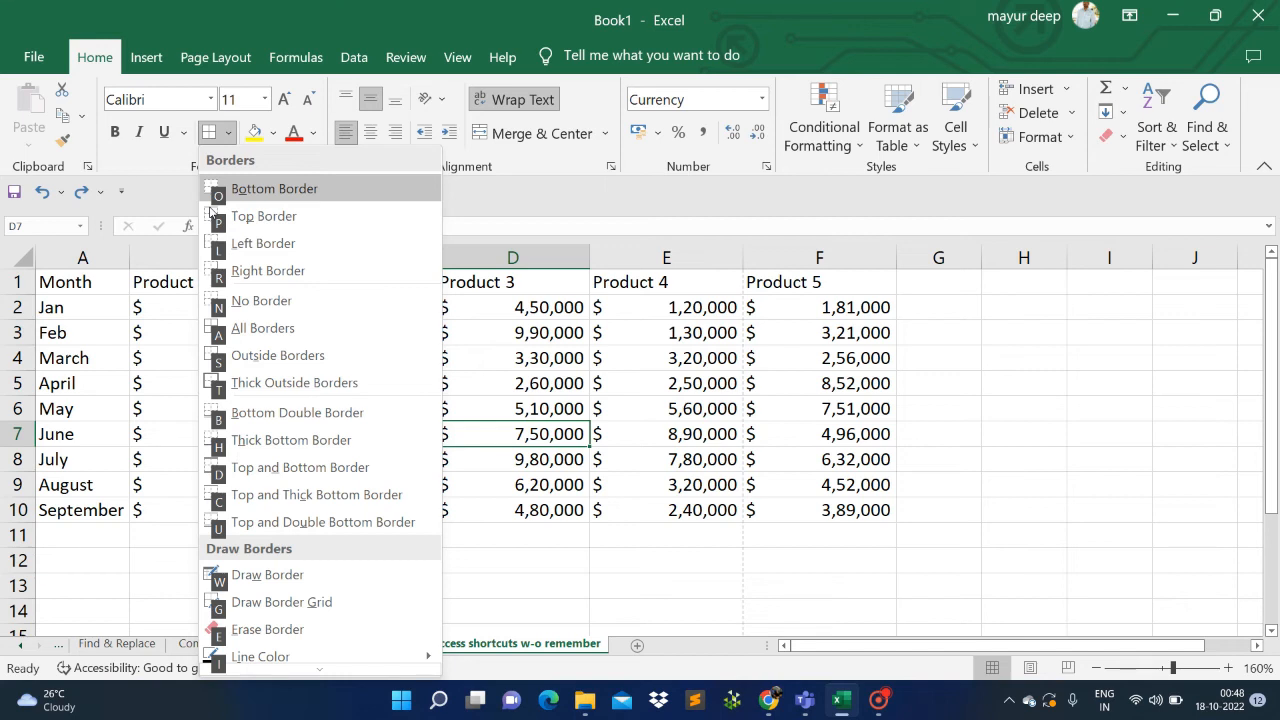
key(a)
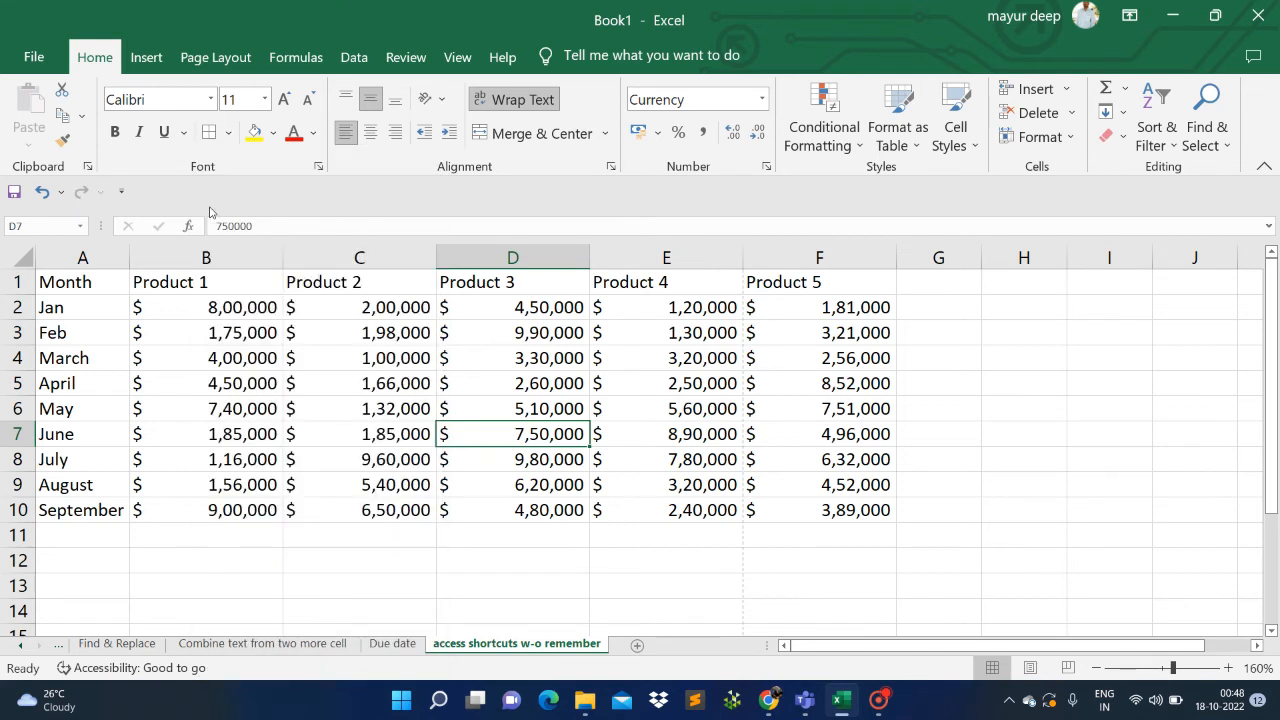
Step: Apply All Borders to the whole product sales range A1:F10
drag(60, 288, 791, 502)
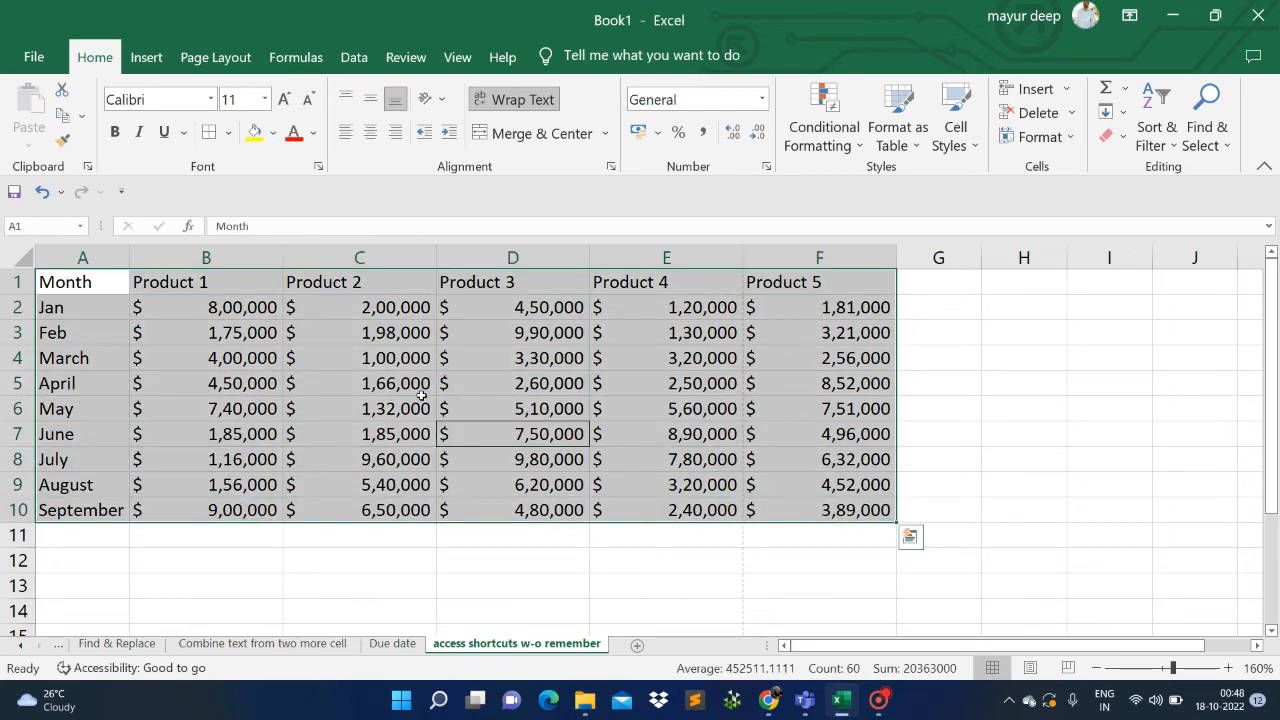
key(alt)
key(h)
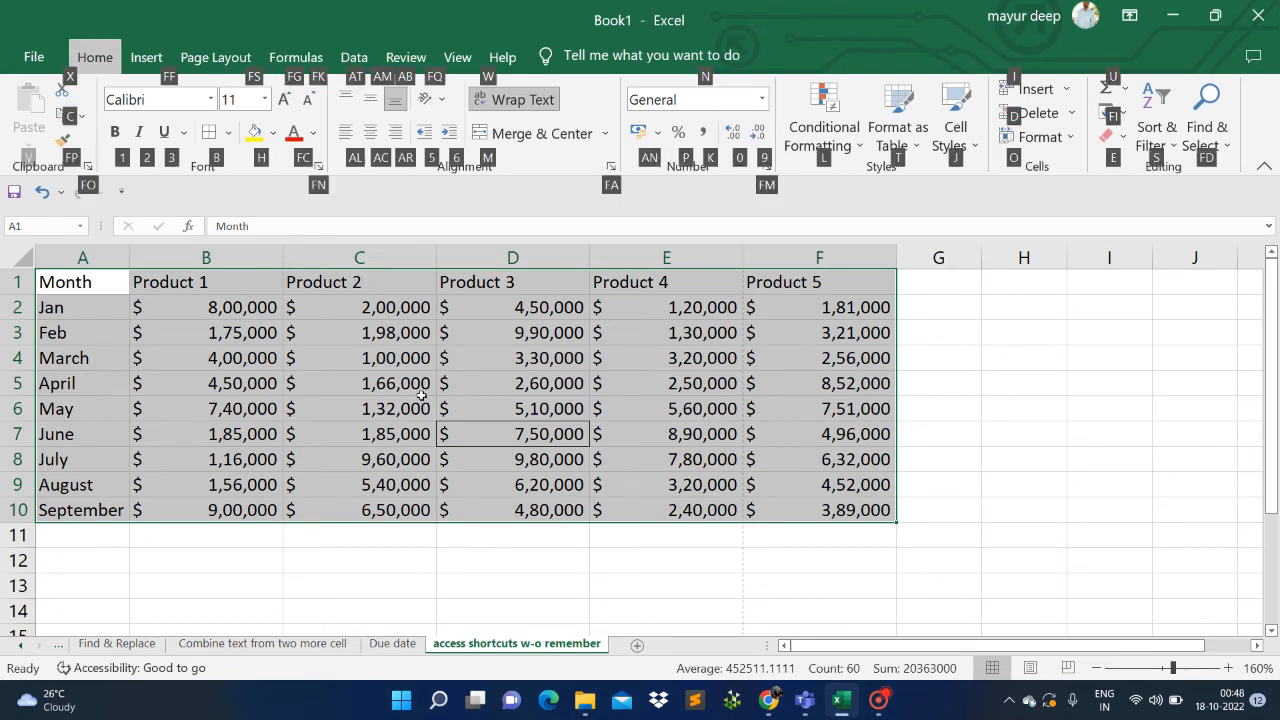
key(b)
key(a)
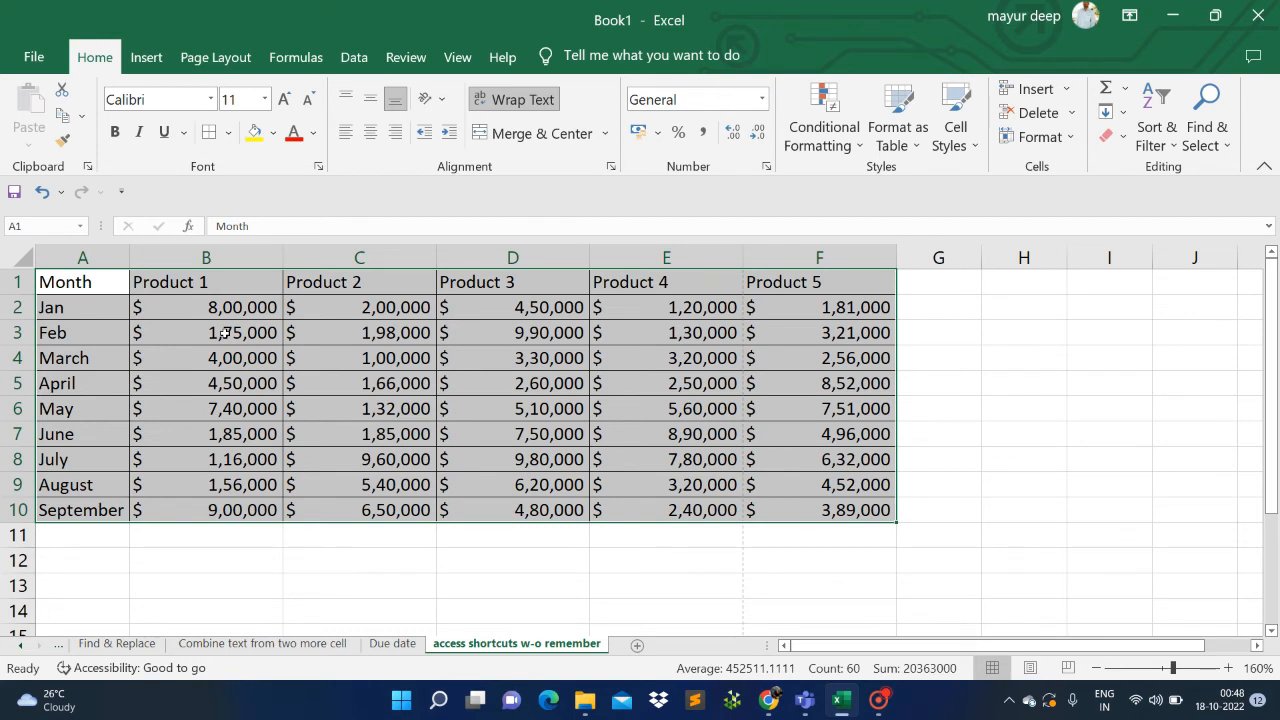
Step: Format the range A1:F10 as a table with headers, using the black gridded style in the third row of the Medium styles
key(alt+h)
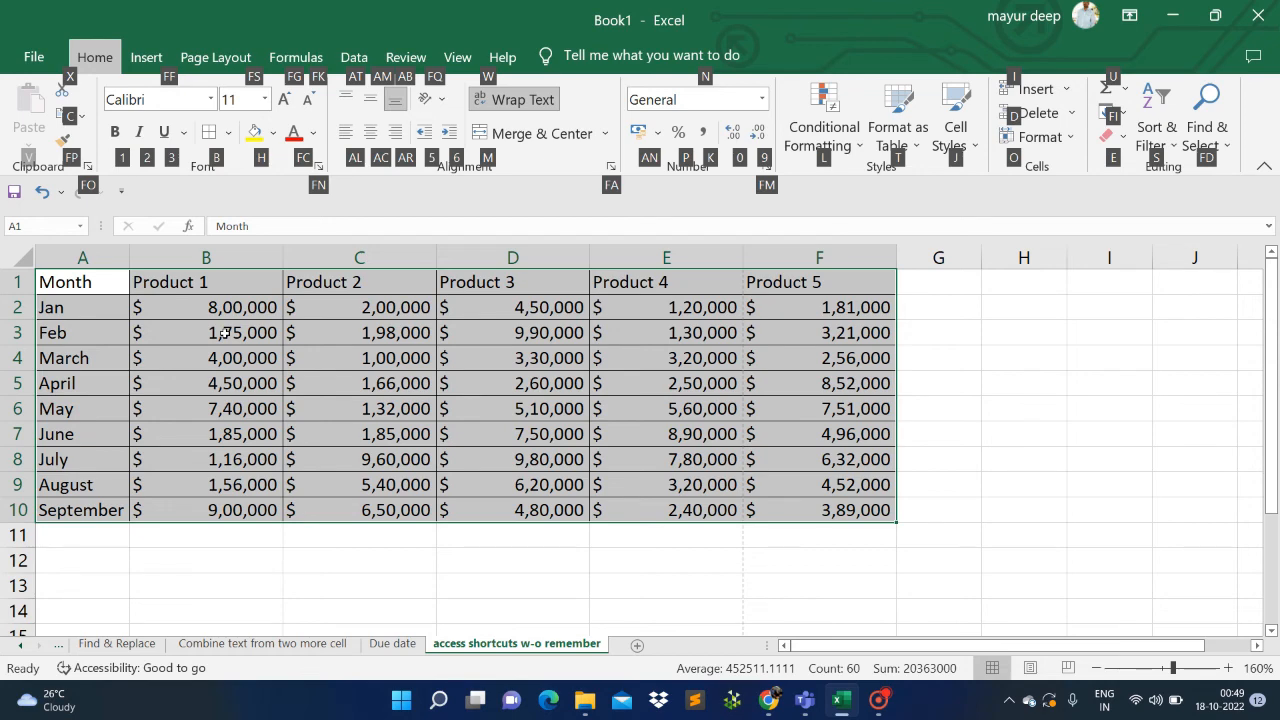
key(t)
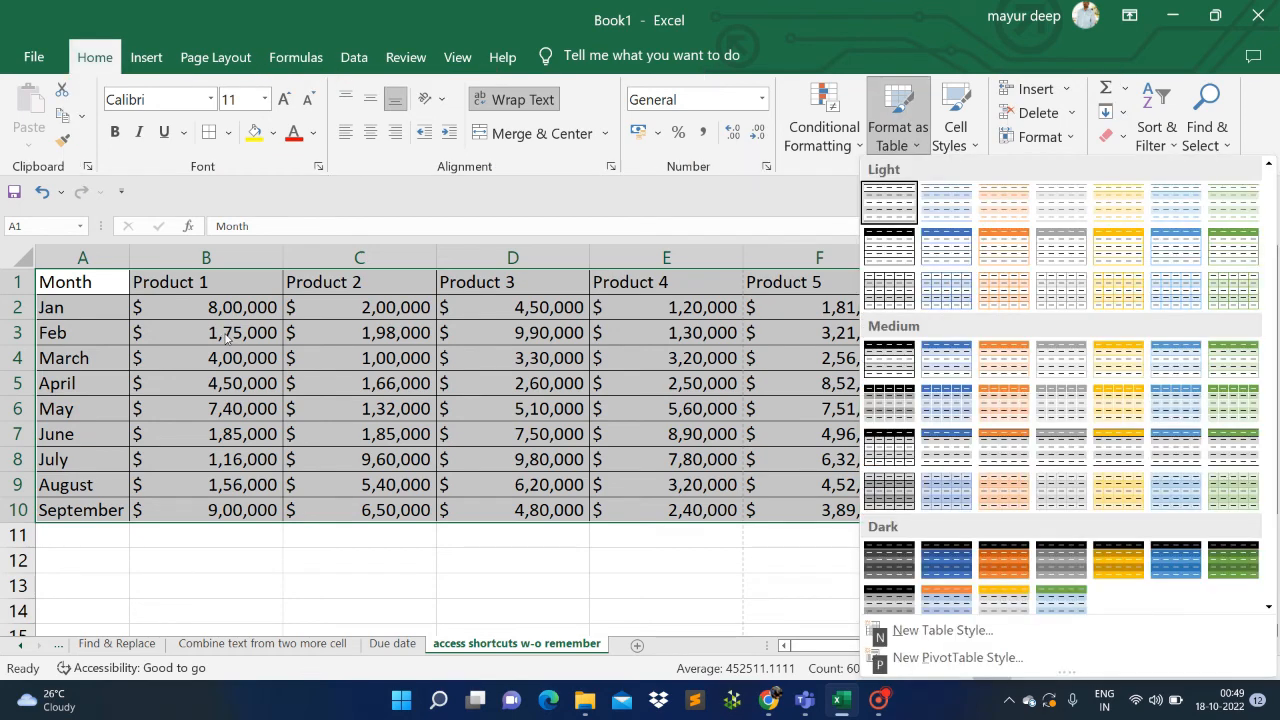
key(Down)
key(Down)
key(Down)
key(Down)
key(Down)
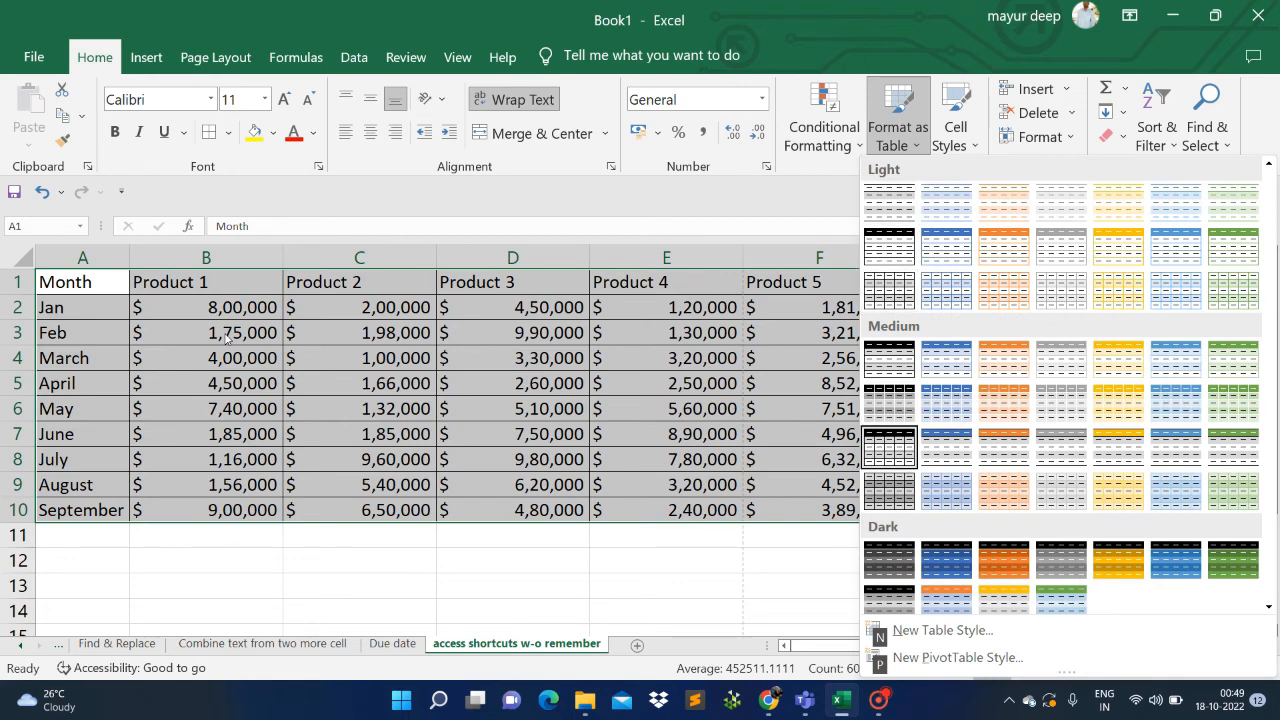
key(Return)
key(Return)
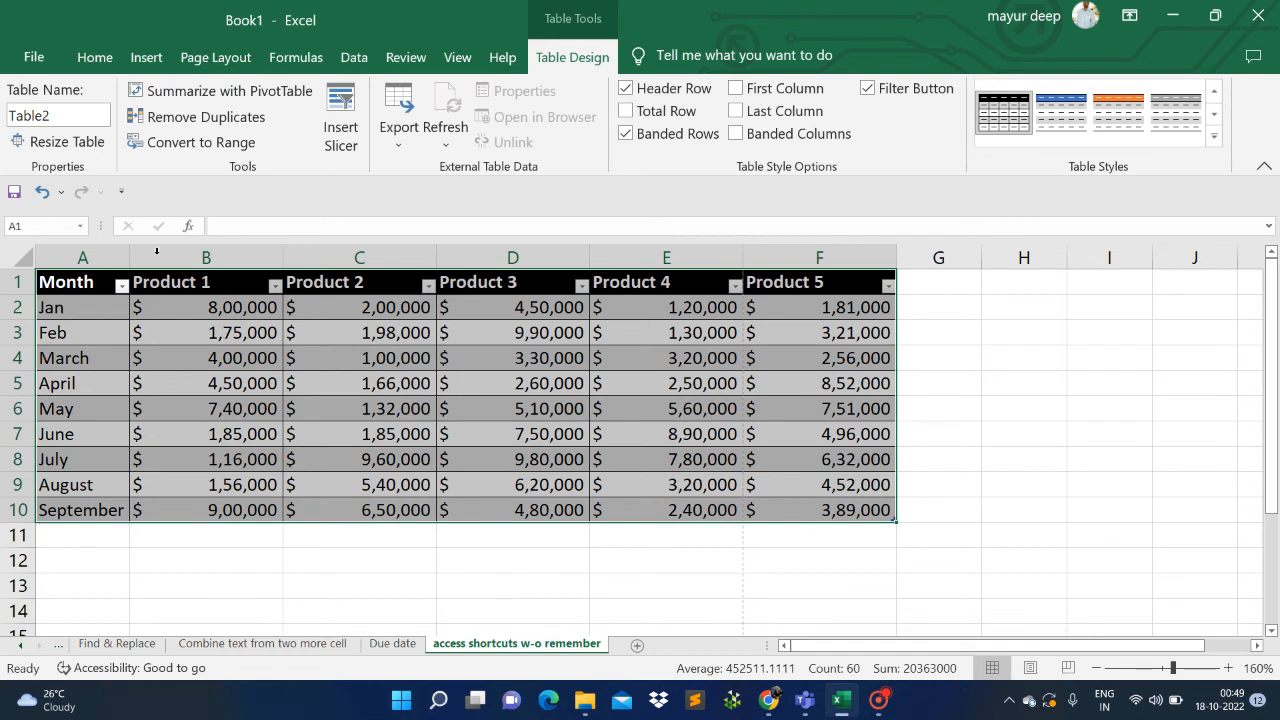
click(231, 64)
click(298, 64)
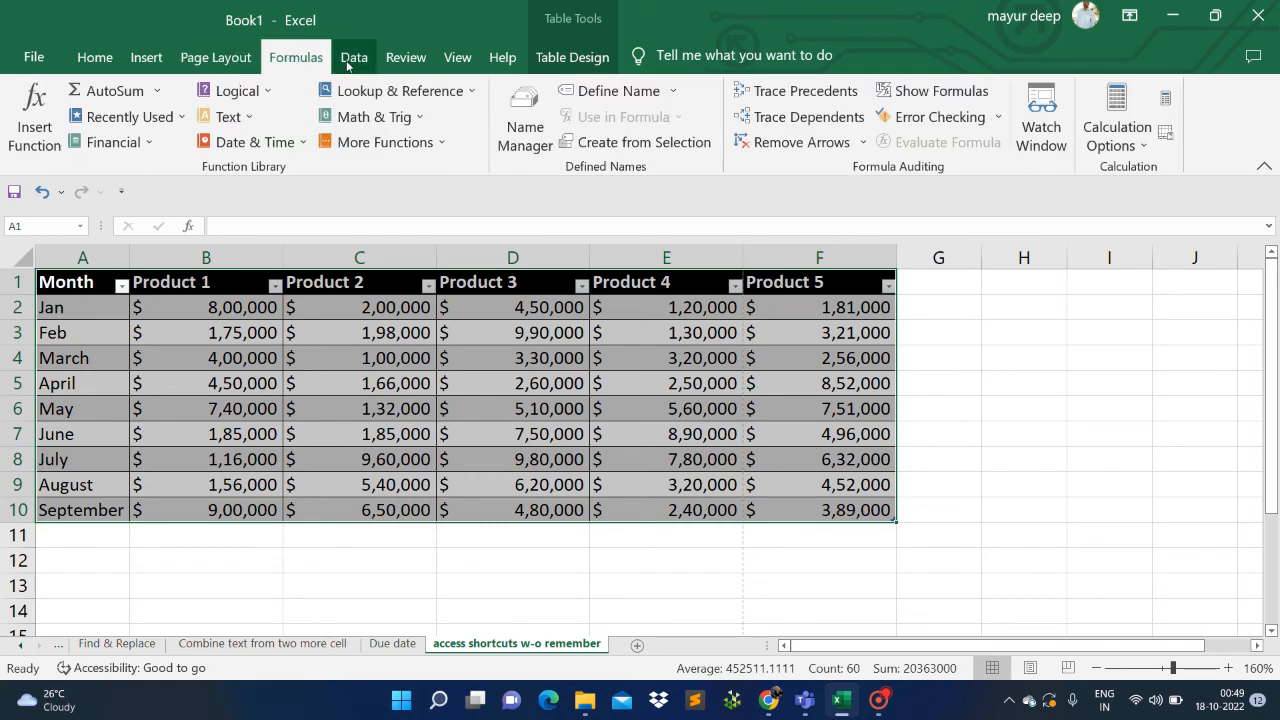
click(350, 60)
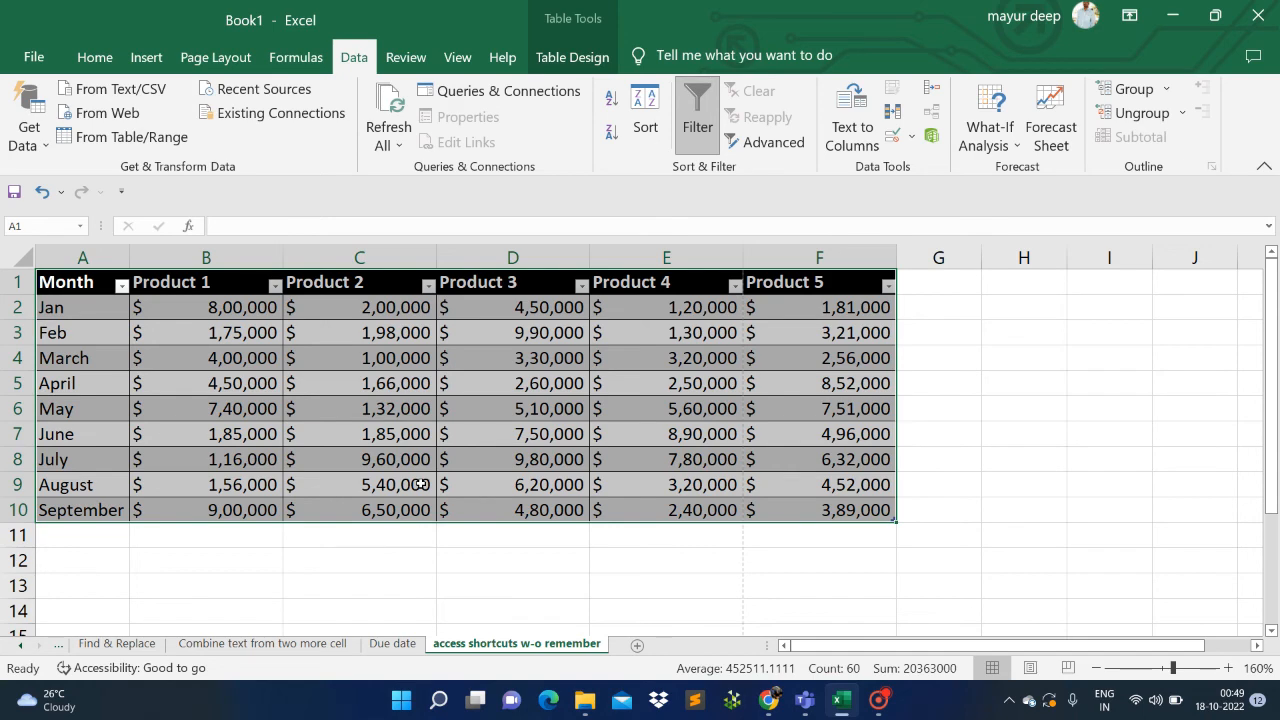
key(alt+h)
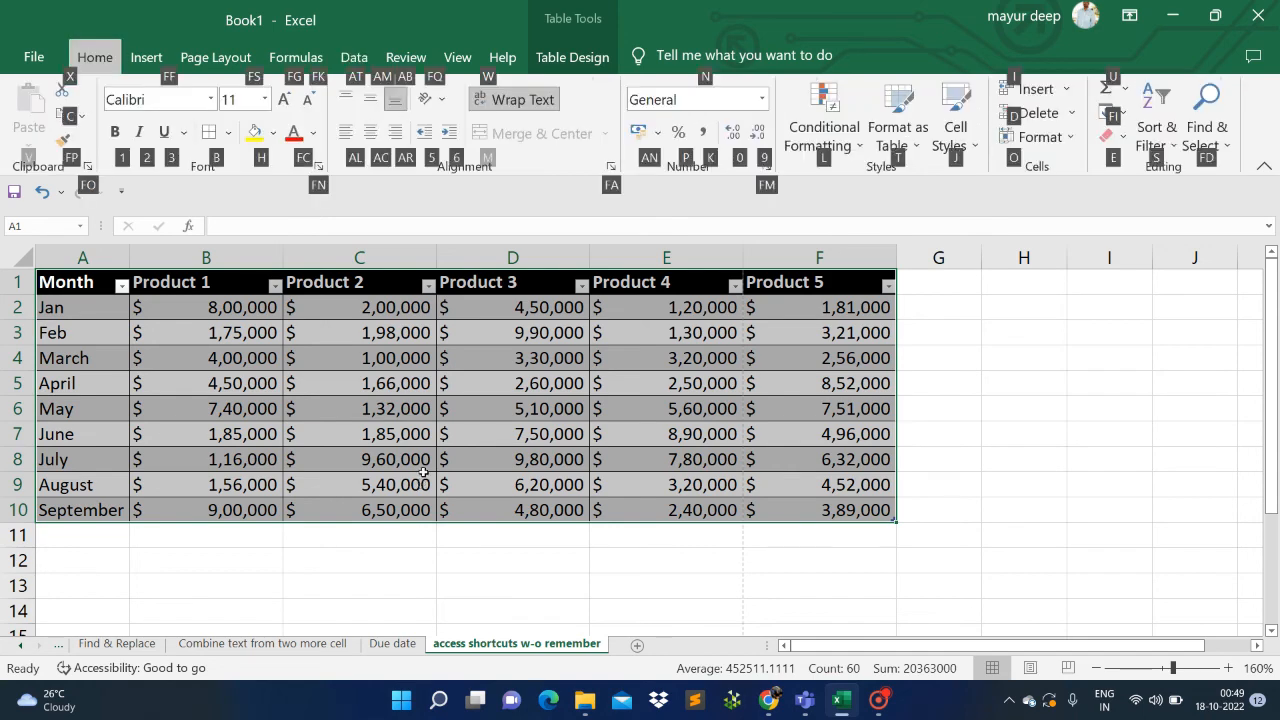
key(Escape)
key(Escape)
click(358, 58)
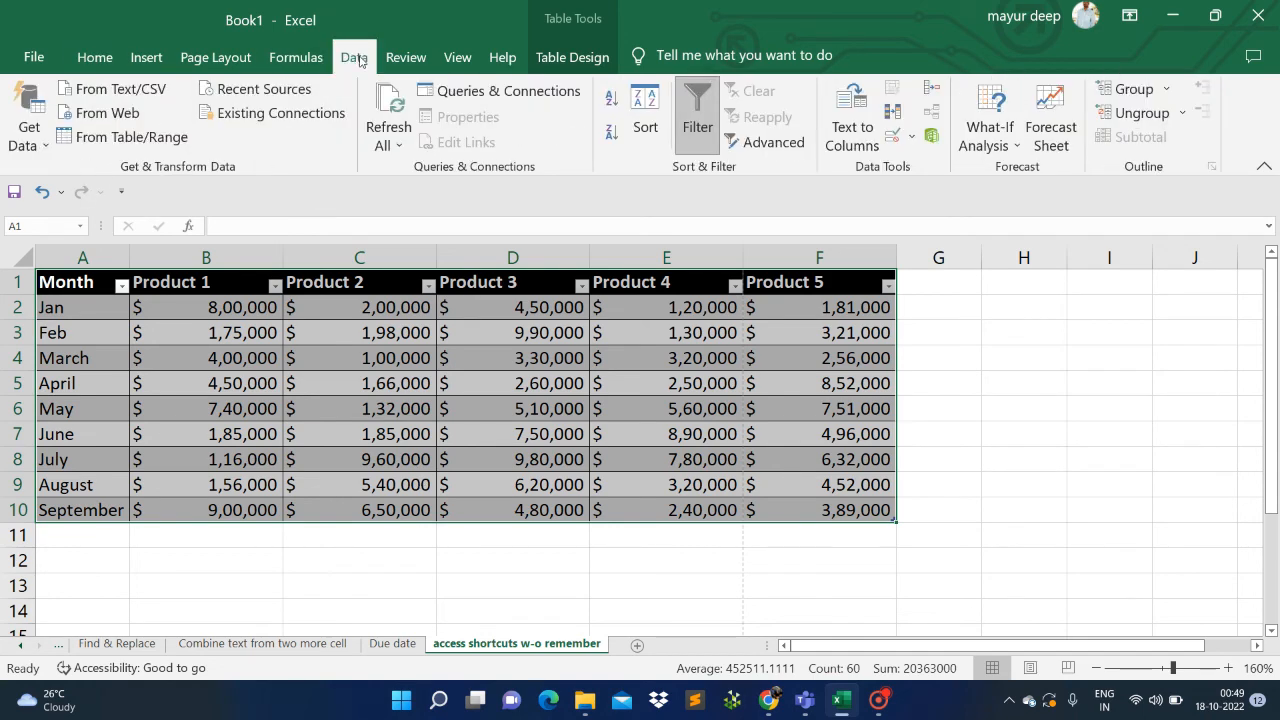
Step: Turn off the filter on the product sales table's header row
click(506, 366)
key(alt+h)
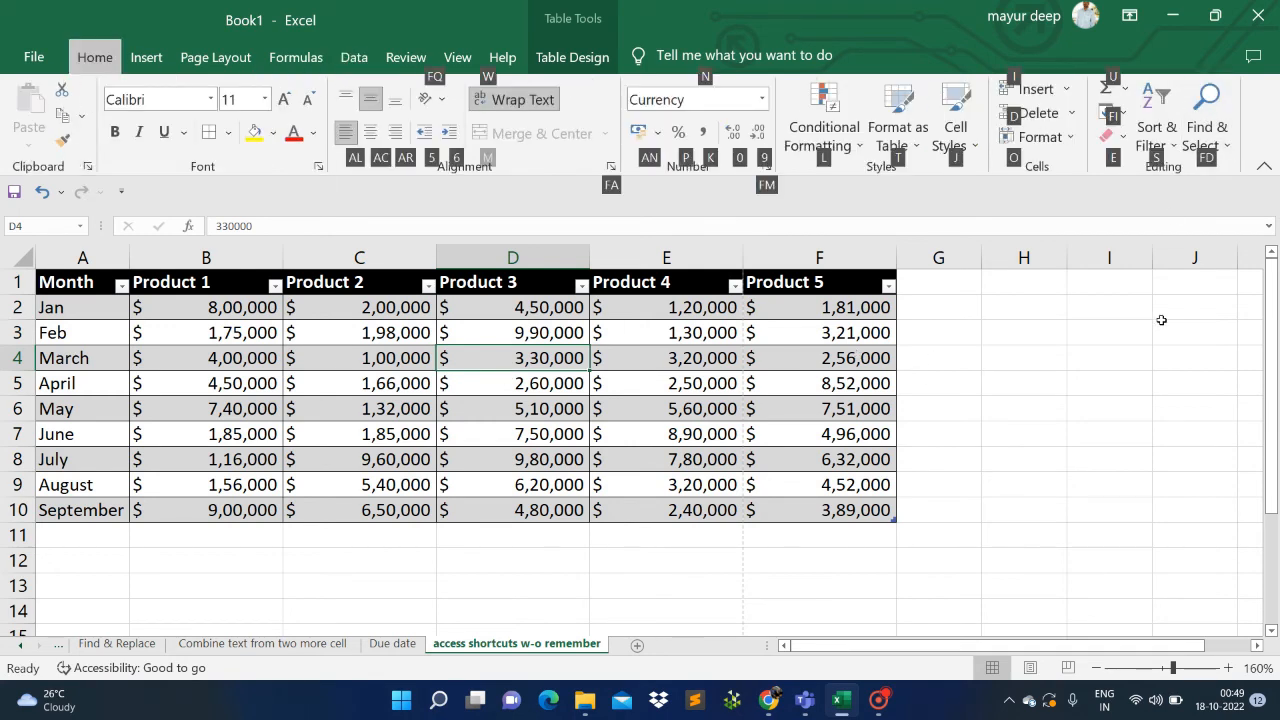
key(s)
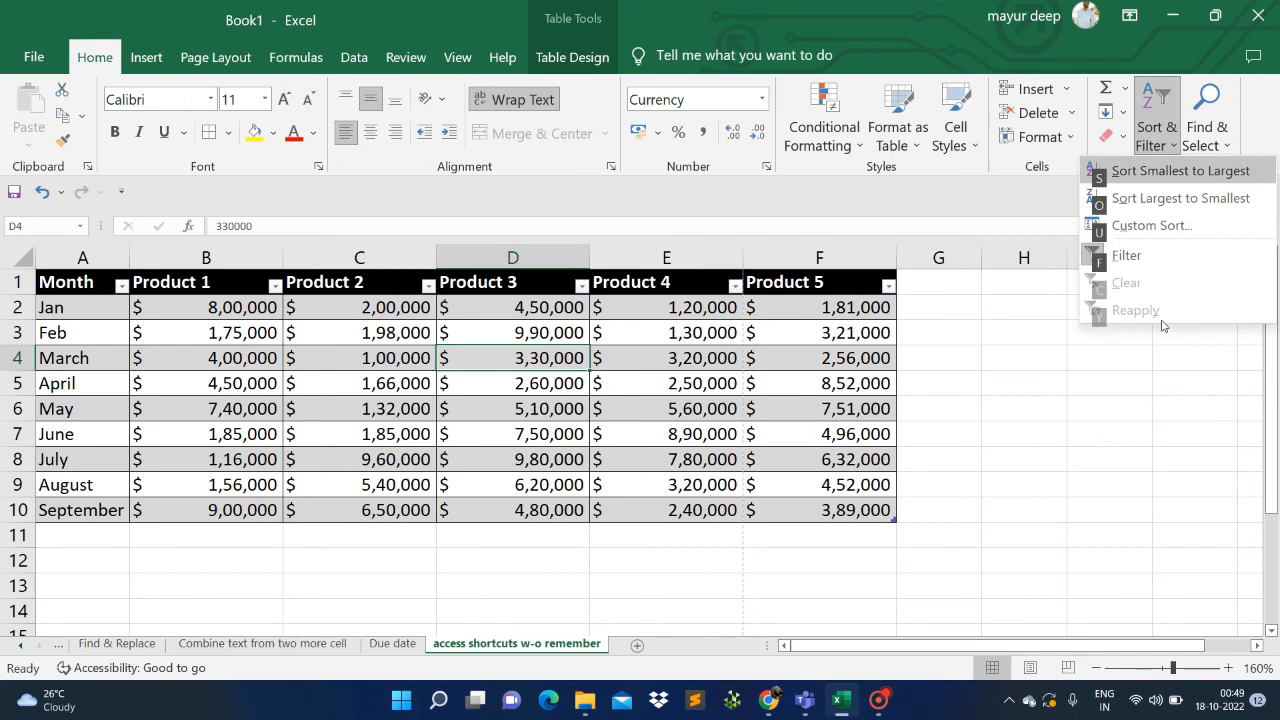
key(f)
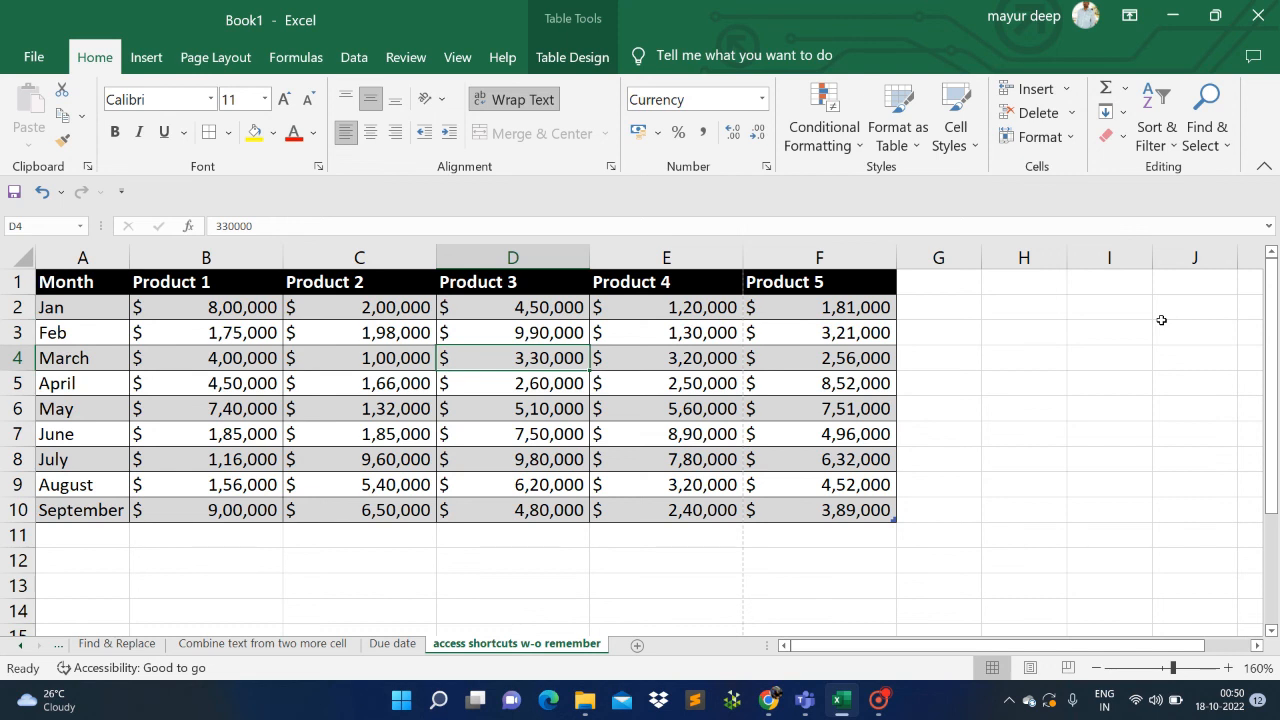
click(882, 699)
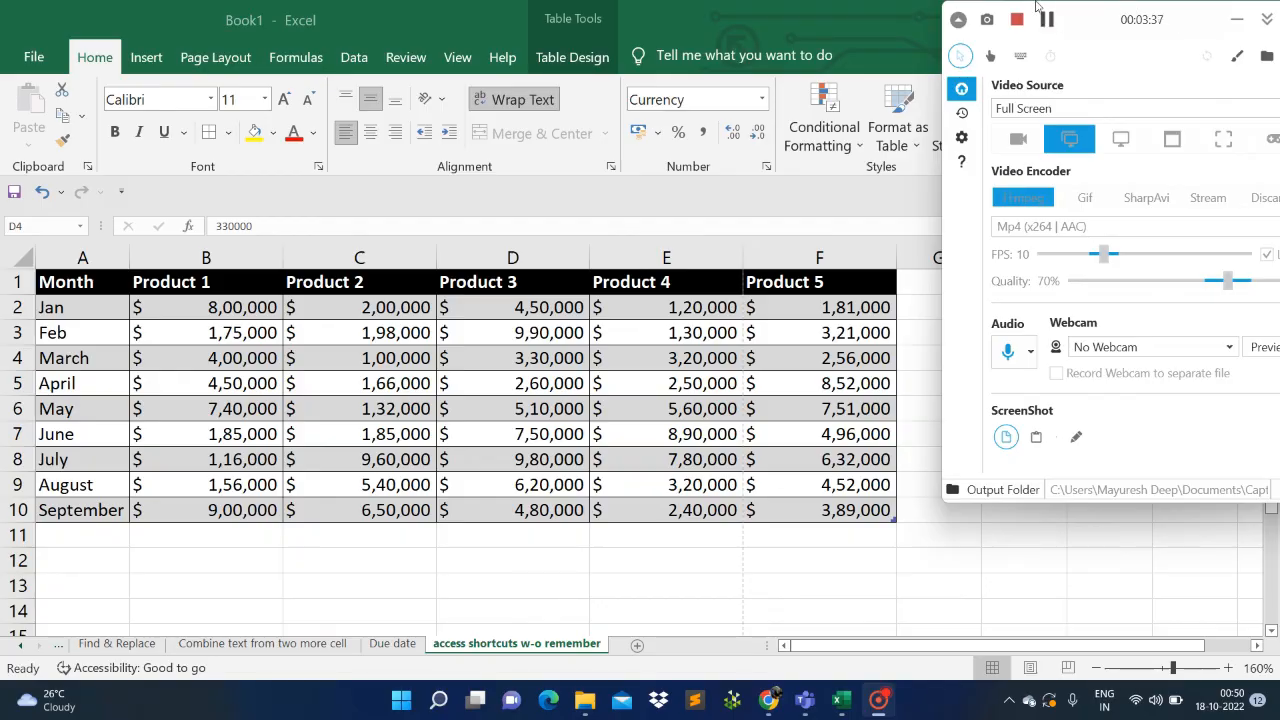